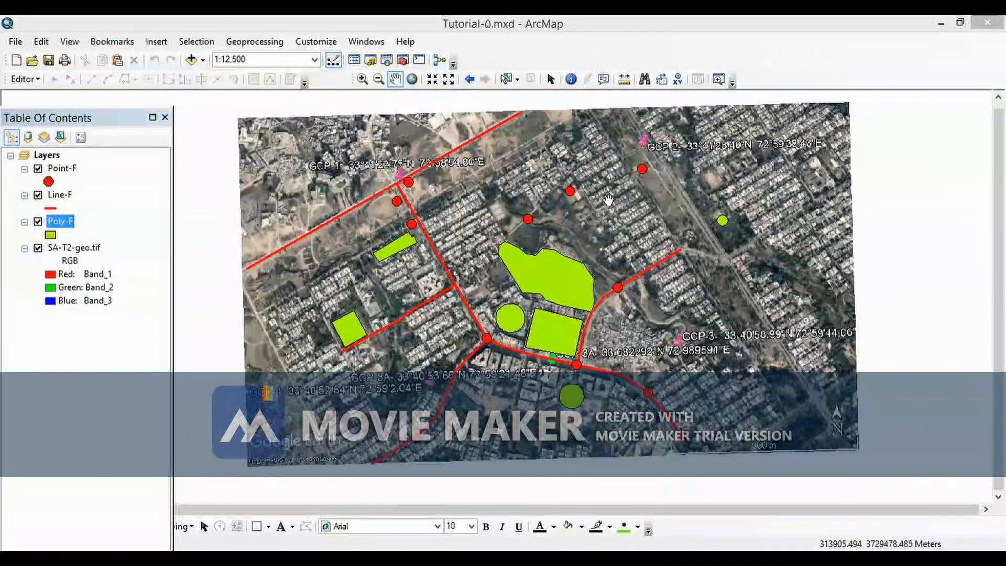
drag(611, 199, 668, 199)
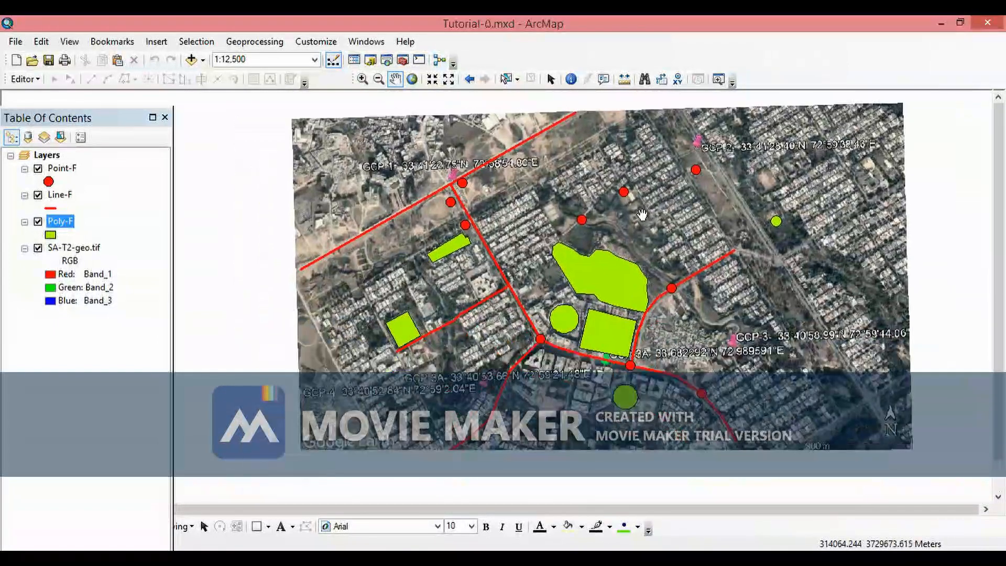
mouse_move(635, 233)
mouse_down()
mouse_move(591, 282)
mouse_move(642, 239)
mouse_up()
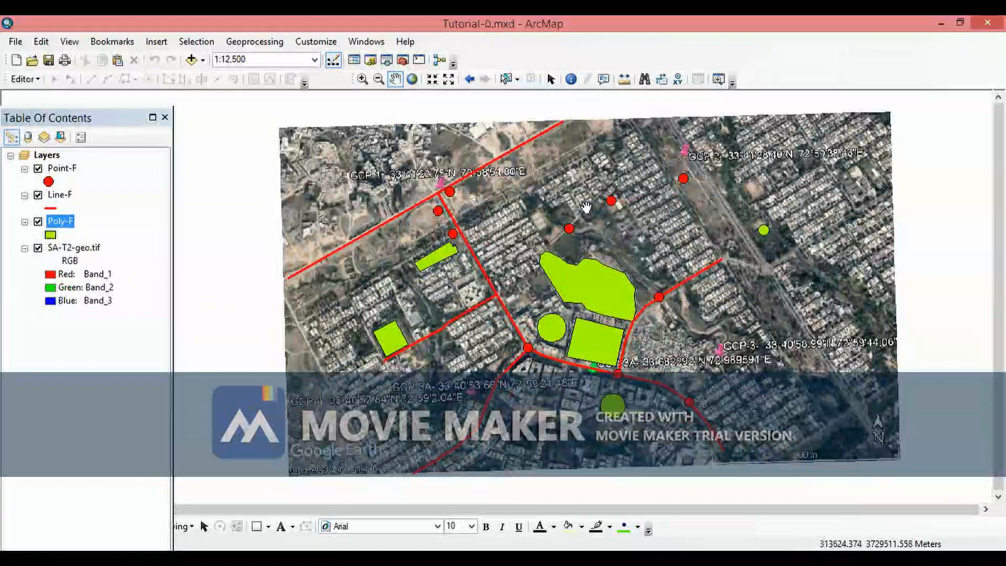
drag(535, 207, 457, 206)
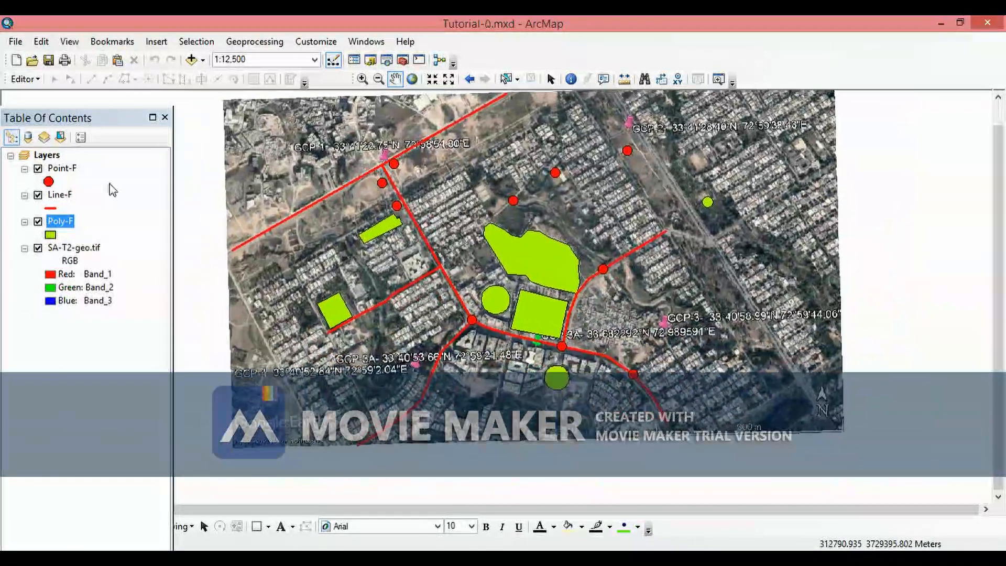
- Open the Poly-F attribute table and examine the Type column of its polygons, then close the table
right_click(64, 227)
click(115, 264)
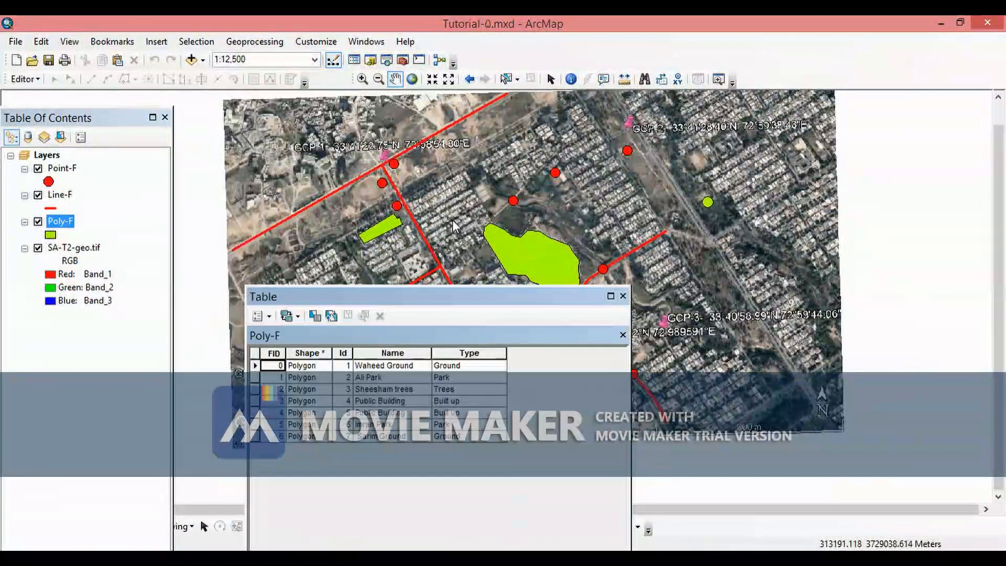
drag(405, 301, 414, 230)
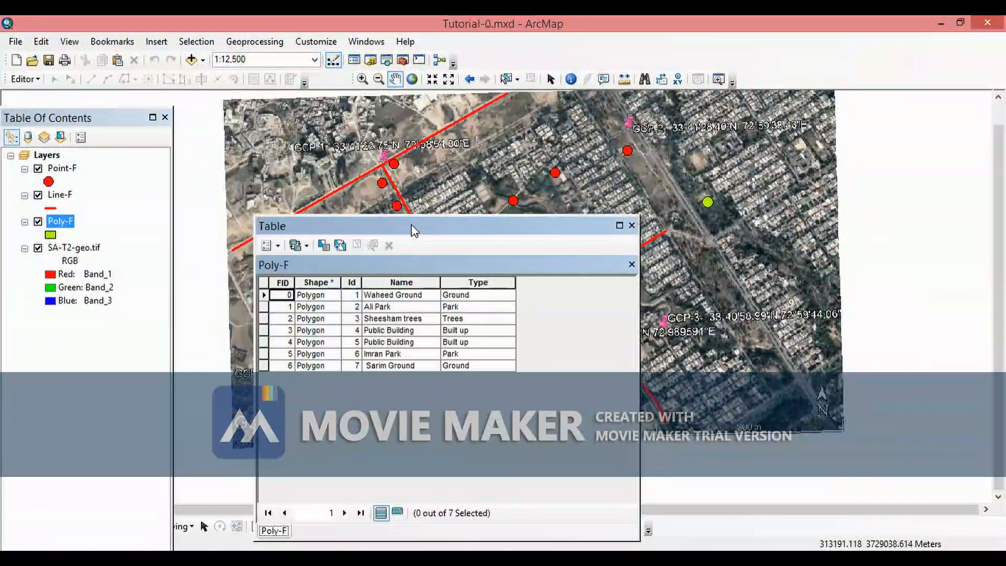
drag(441, 231, 455, 178)
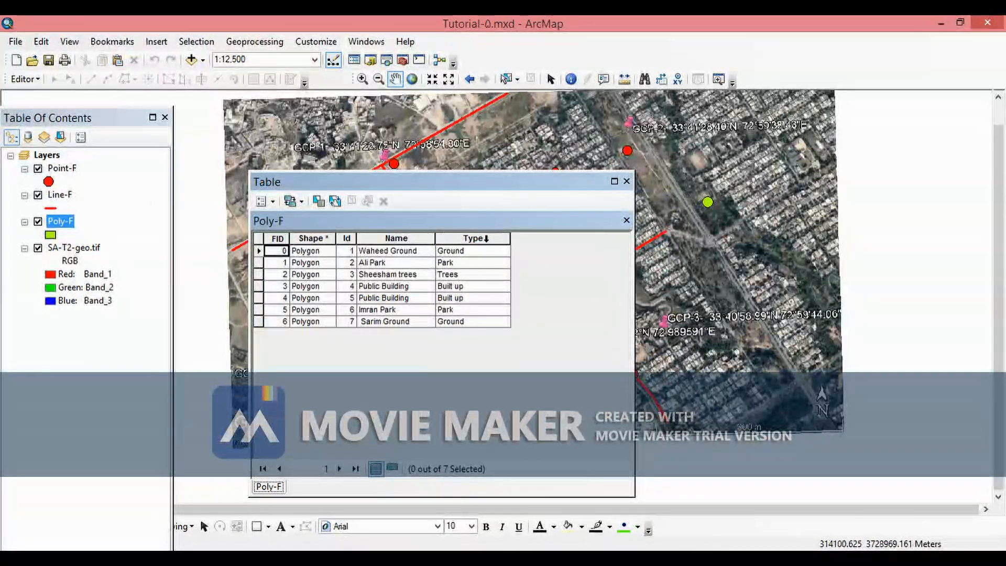
click(489, 240)
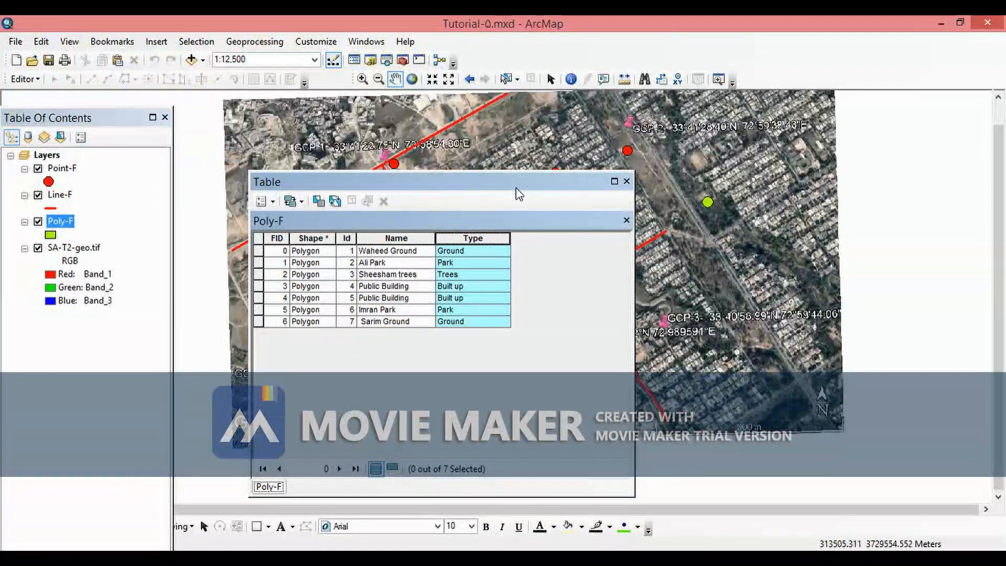
drag(605, 187, 644, 235)
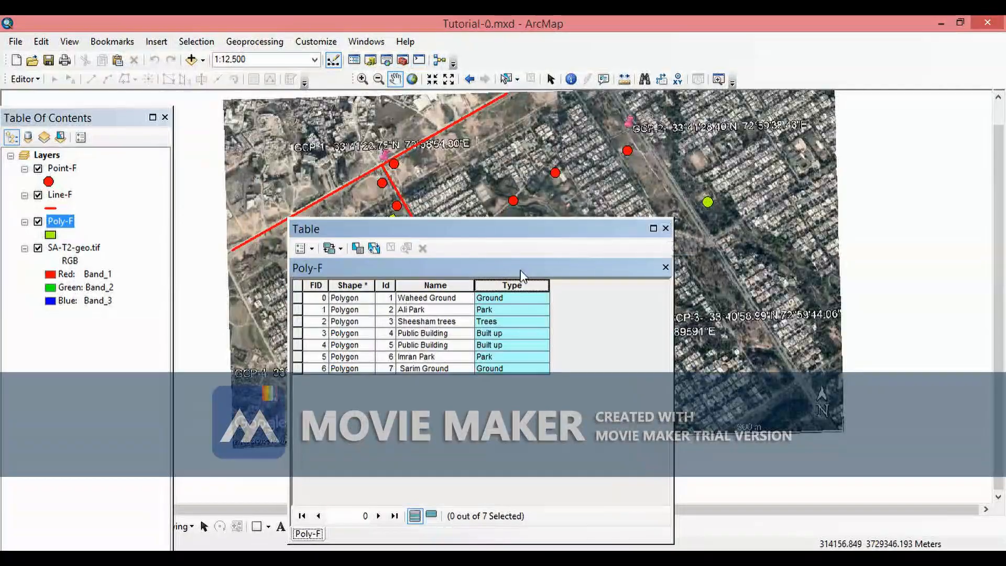
click(666, 228)
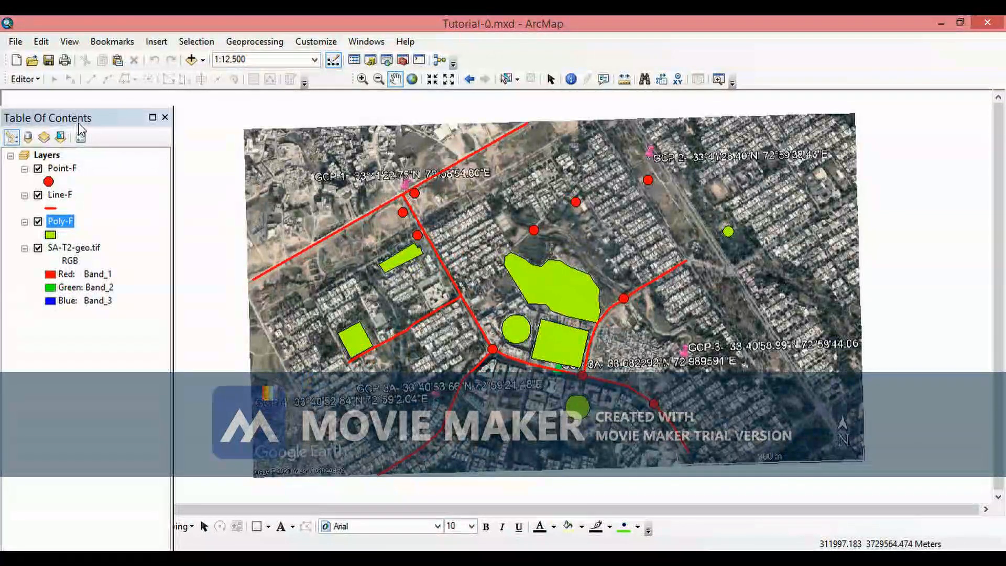
- In Poly-F layer properties, symbolize by Categories with unique values of the Type field and add all values
drag(78, 124, 84, 109)
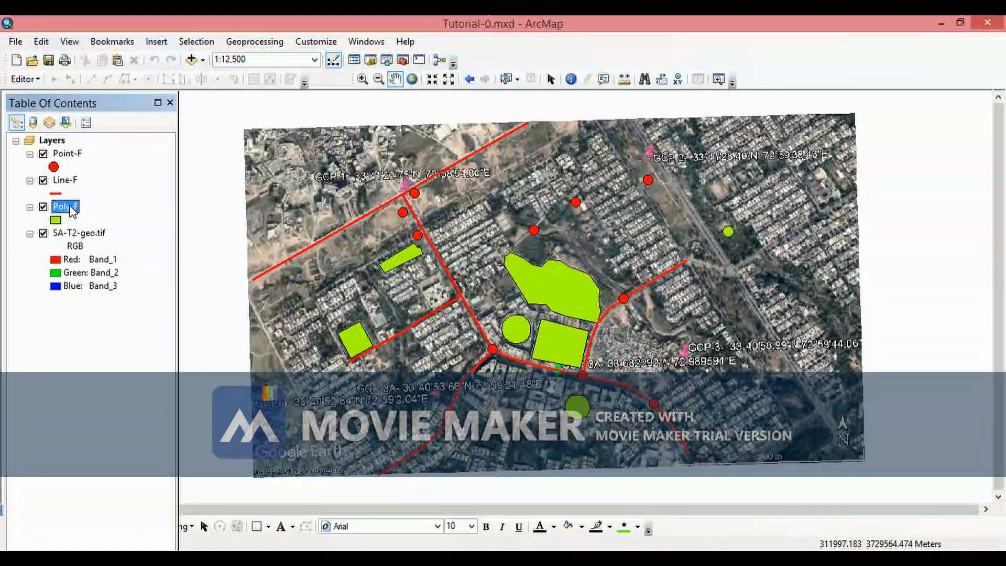
right_click(71, 210)
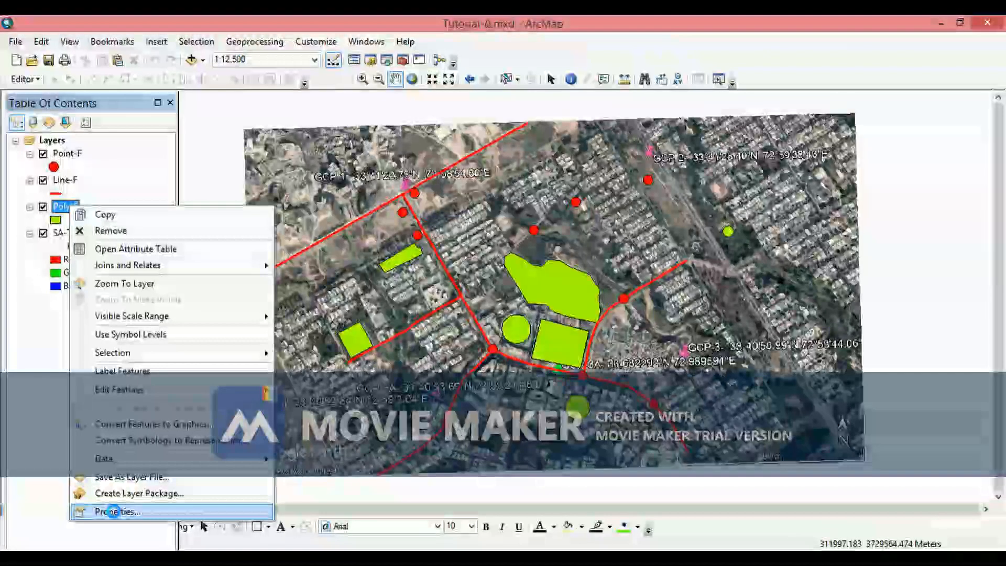
click(116, 513)
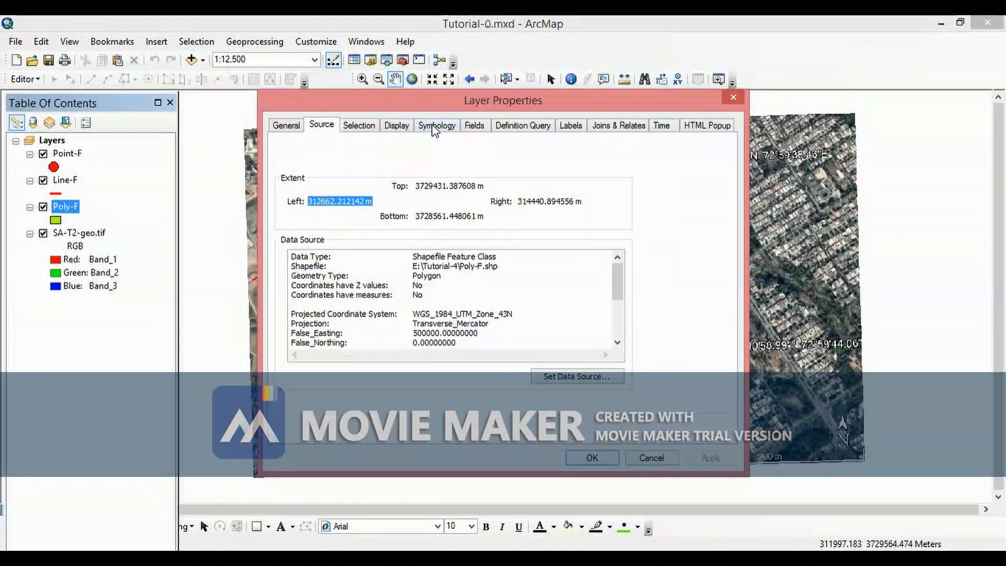
click(433, 128)
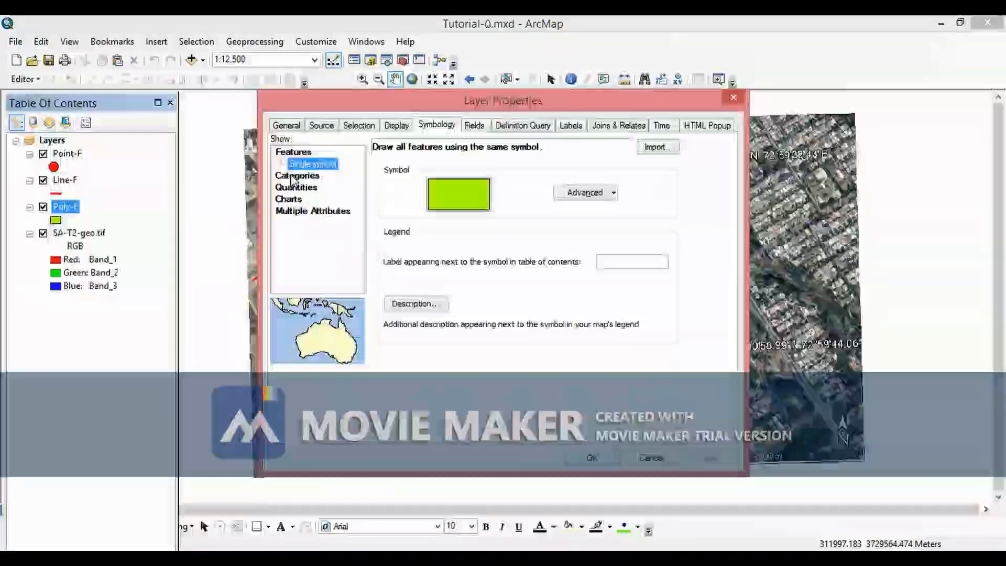
click(294, 177)
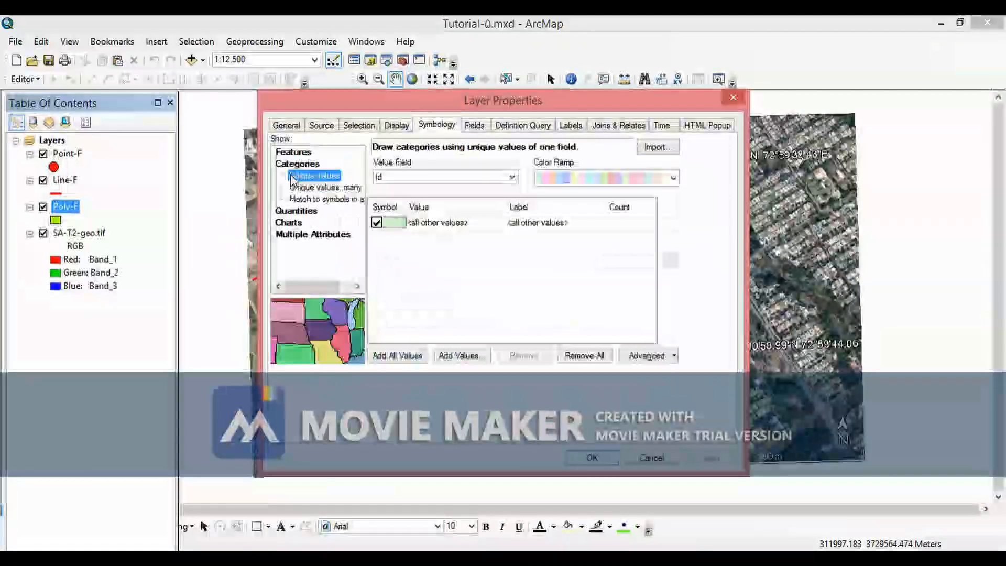
click(512, 179)
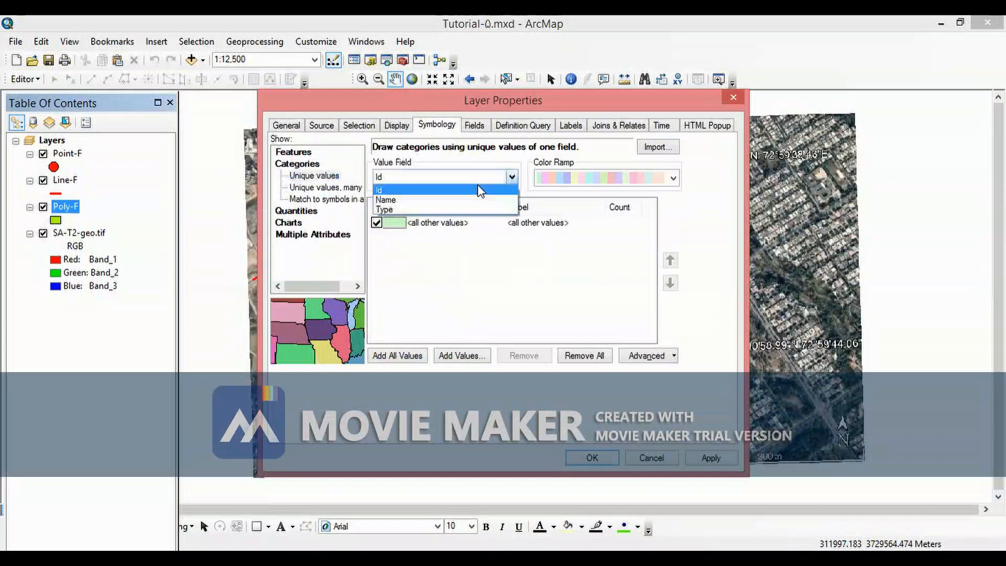
click(393, 210)
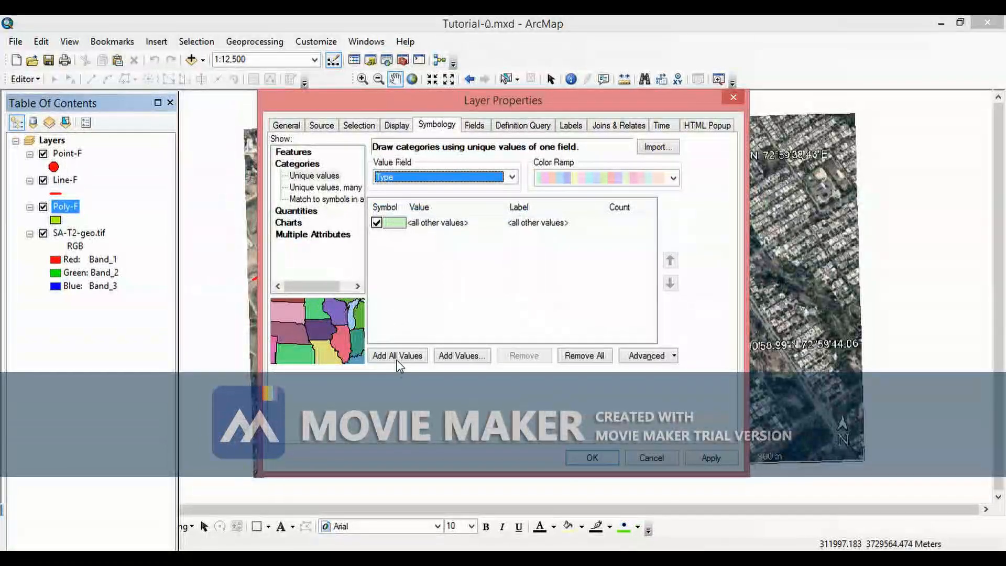
click(400, 357)
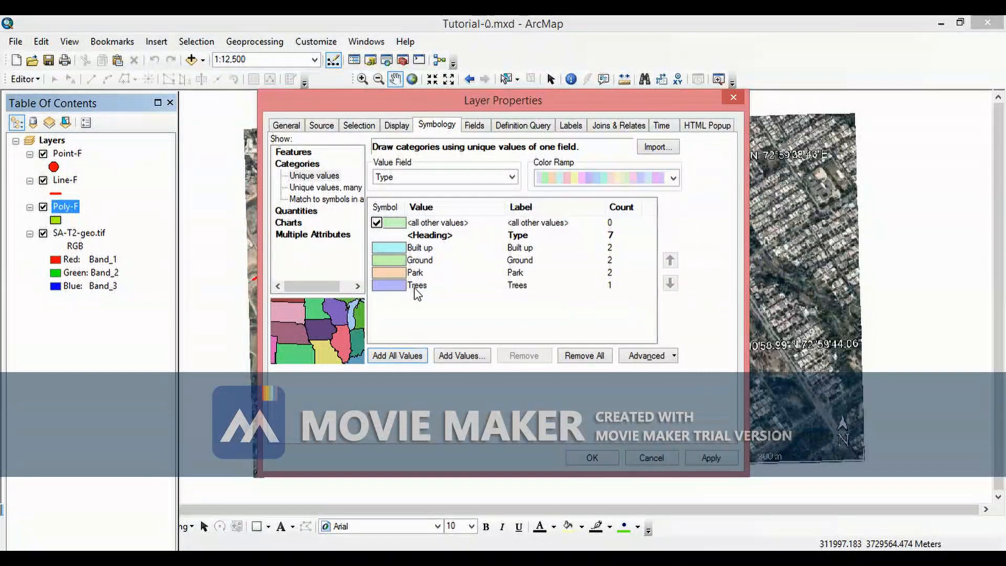
- Choose a different colour ramp for the Type categories and apply the symbology
click(673, 179)
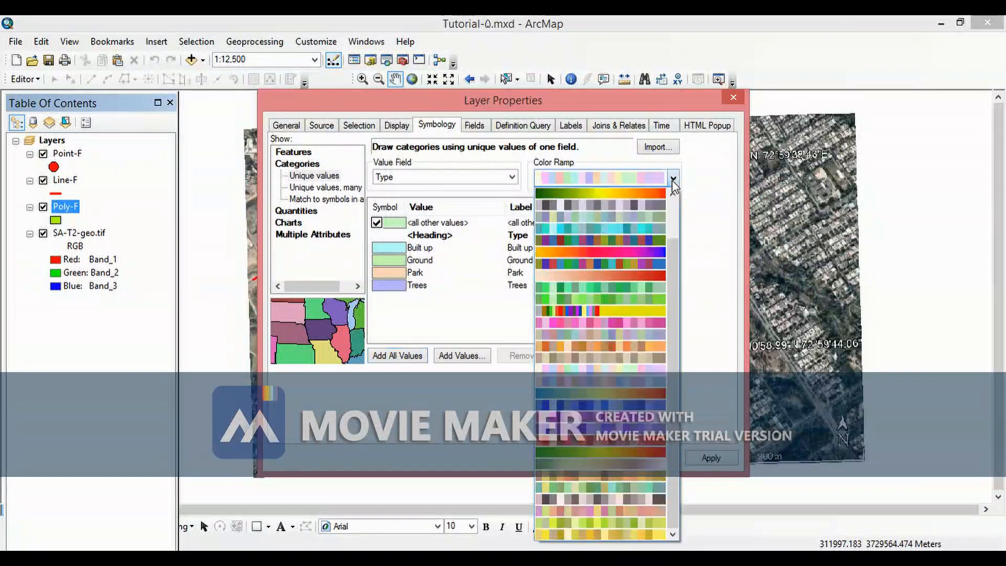
click(656, 239)
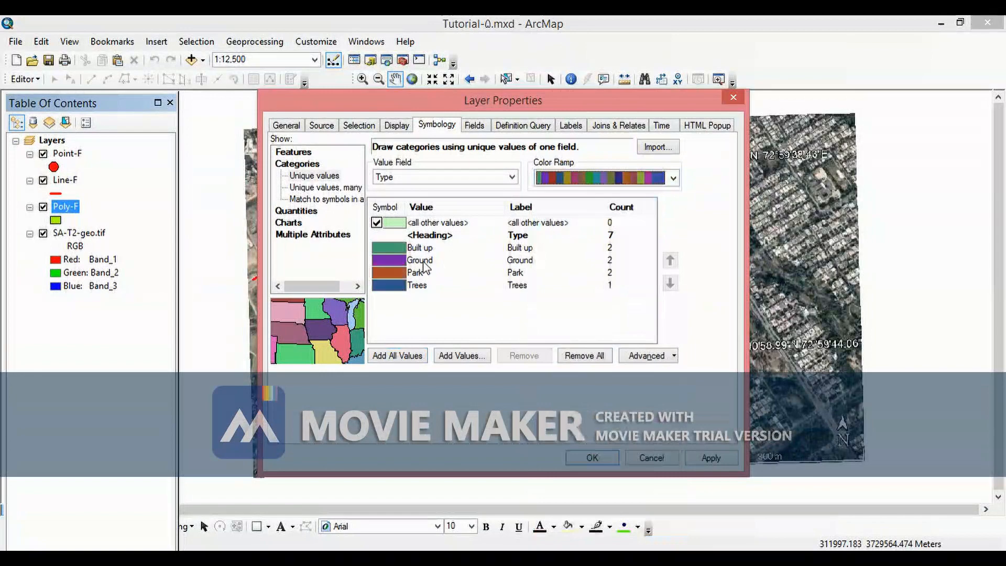
click(674, 179)
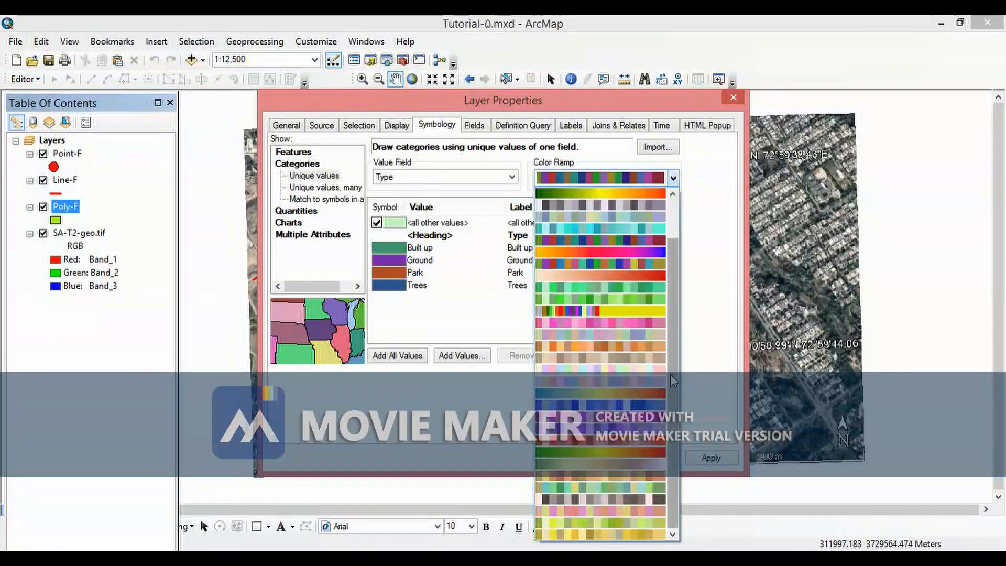
click(614, 267)
click(710, 457)
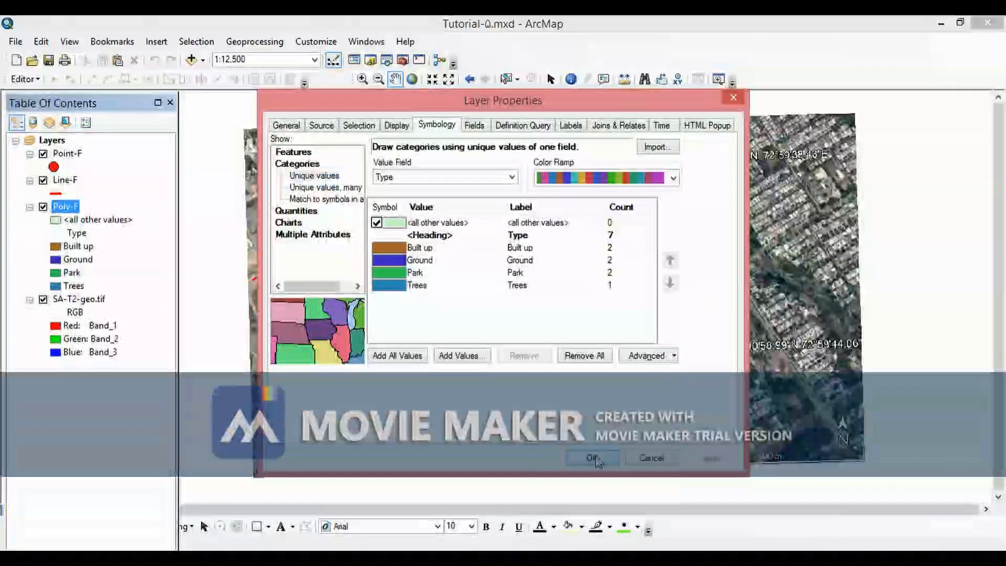
click(592, 457)
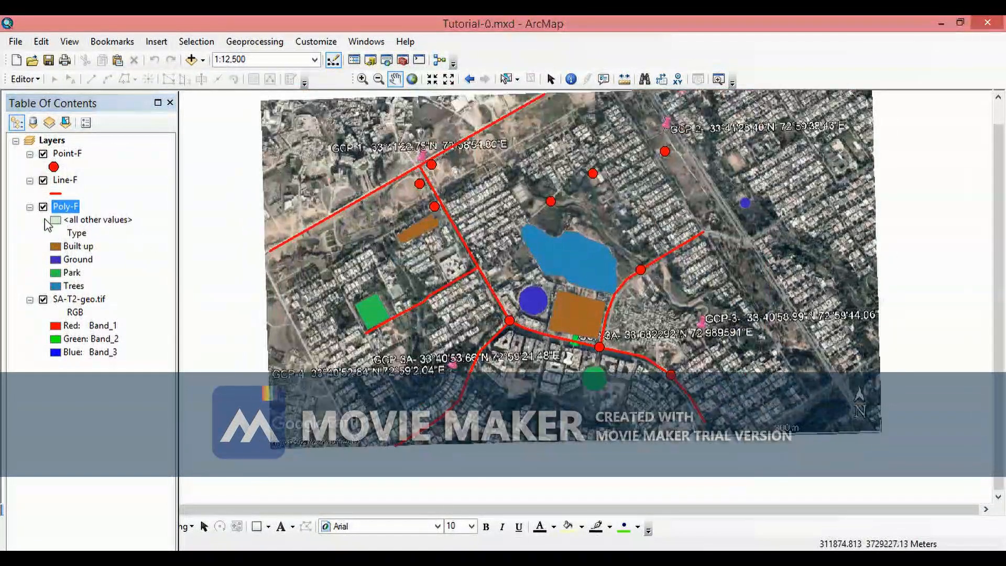
- Turn off the <all other values> category in the Poly-F symbology and apply it
right_click(72, 209)
click(105, 510)
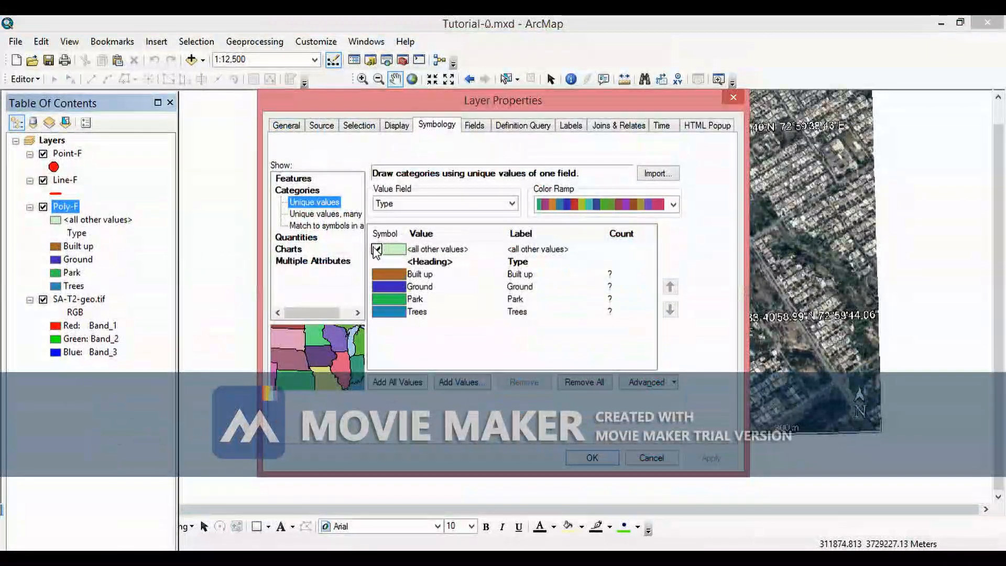
click(377, 249)
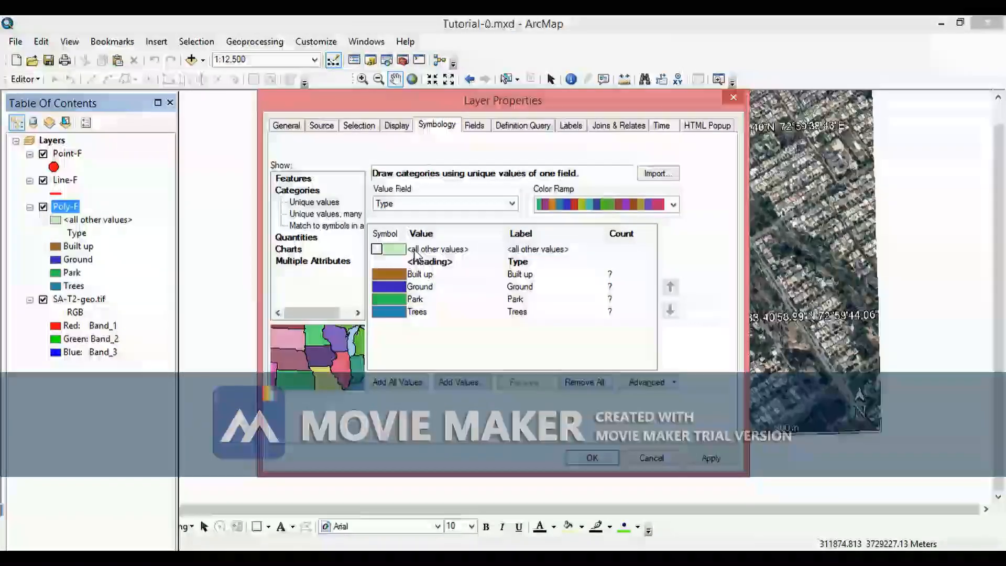
click(693, 457)
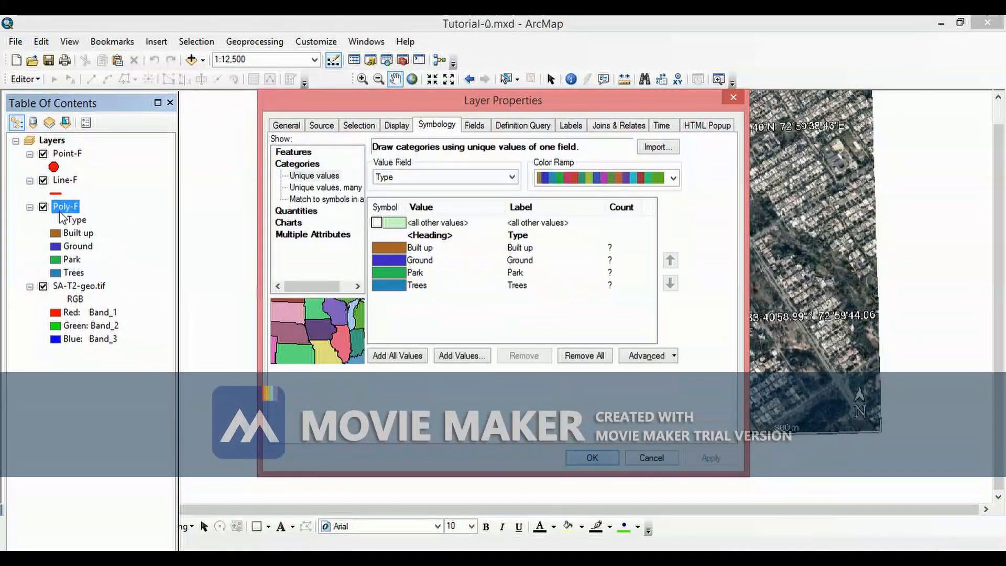
click(594, 455)
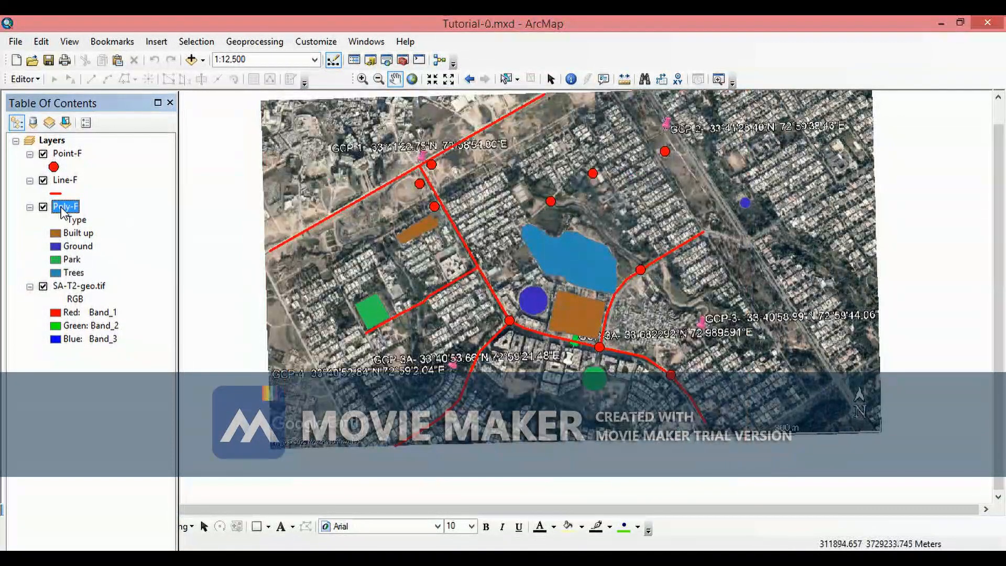
- Zoom in on the central polygons and toggle the Poly-F layer off and on to compare with the imagery
drag(554, 264, 504, 280)
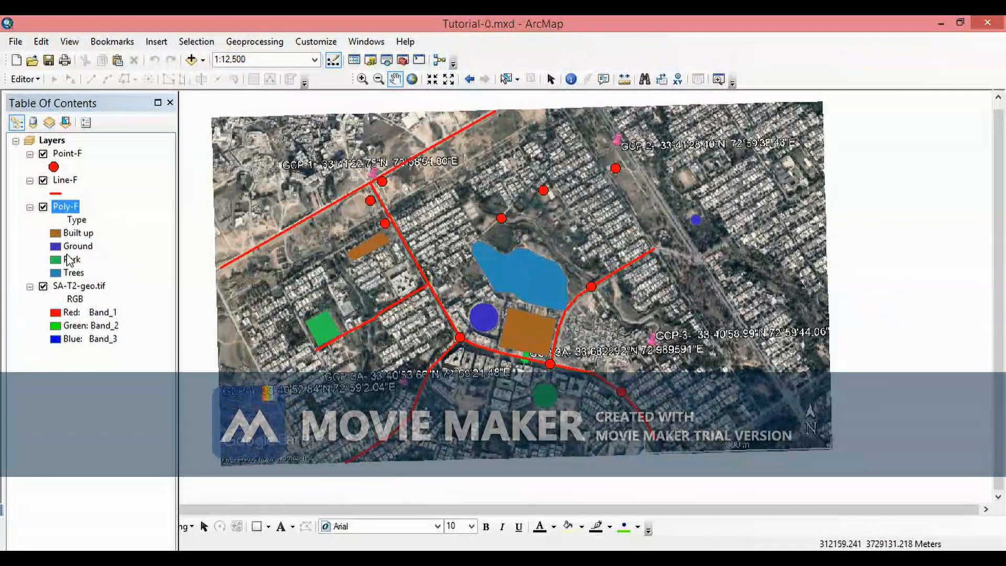
scroll(530, 335, down, 3)
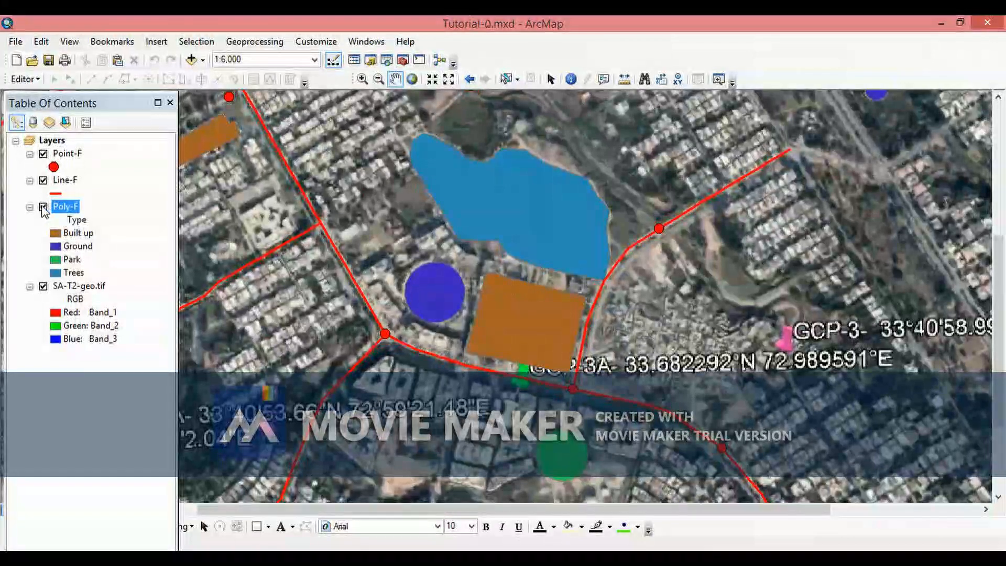
click(43, 207)
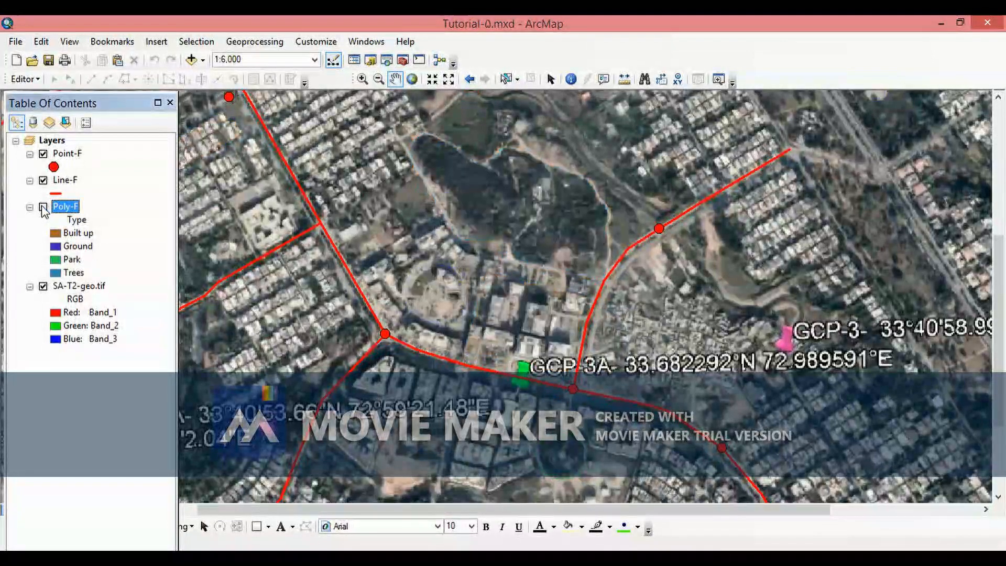
click(43, 207)
drag(345, 296, 413, 272)
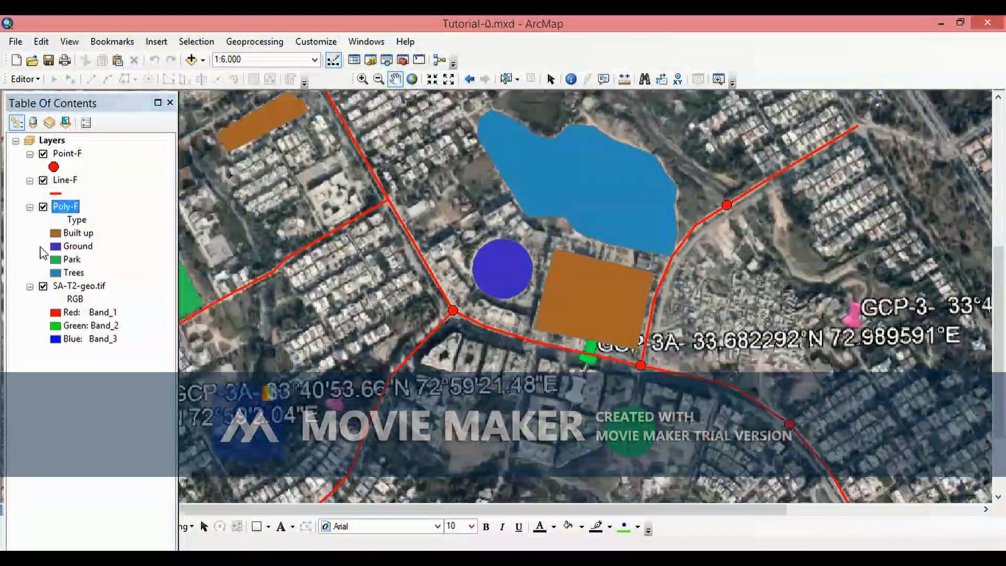
- Change the Ground category's fill colour to bright green
click(54, 247)
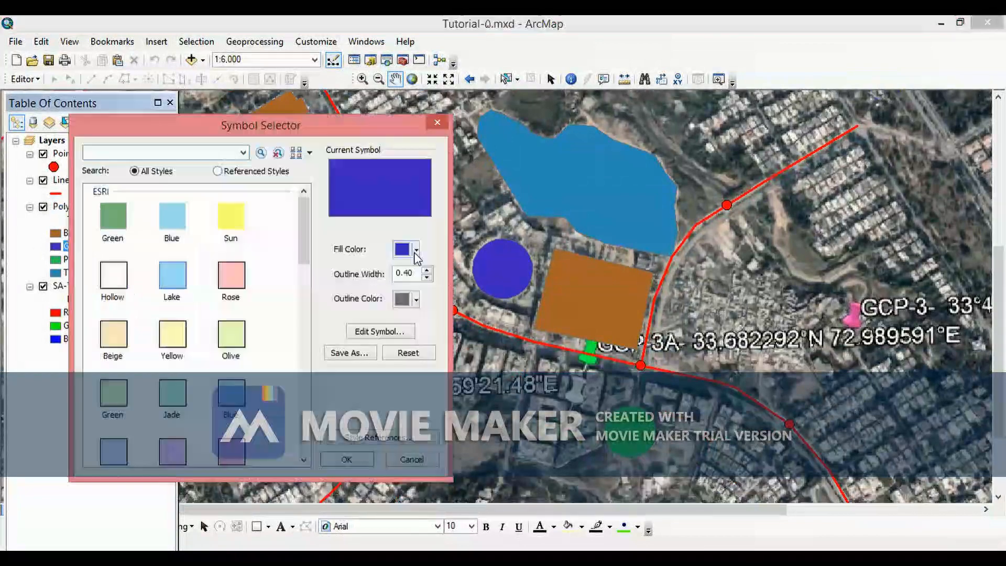
click(416, 250)
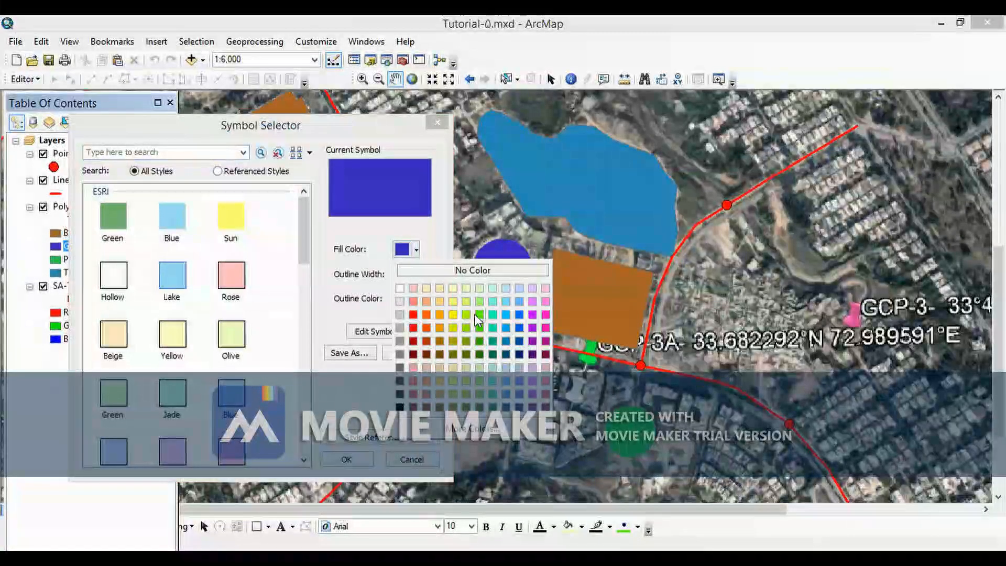
click(479, 314)
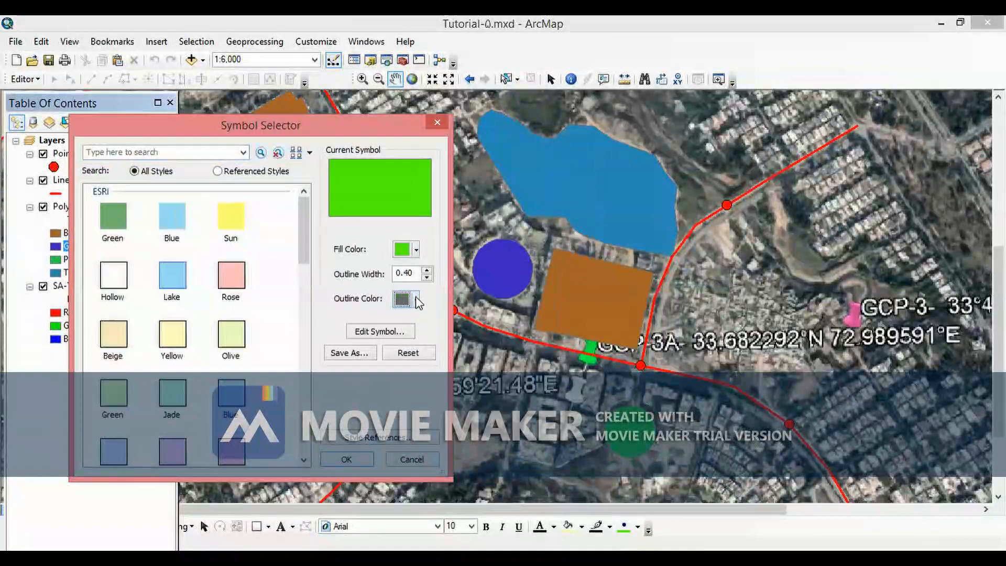
click(417, 300)
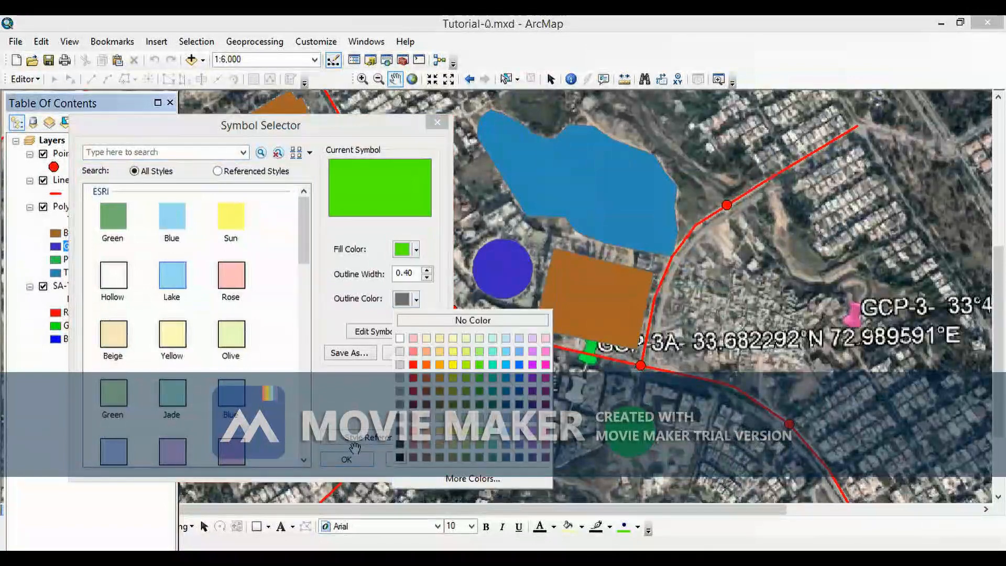
click(346, 460)
click(71, 246)
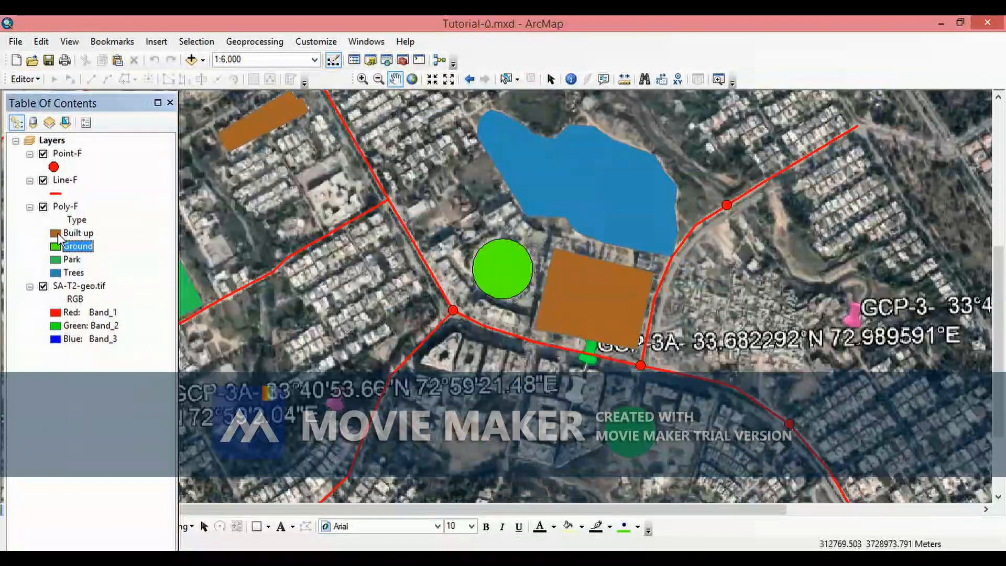
- Change the Built up category's fill colour to red and apply it
double_click(56, 232)
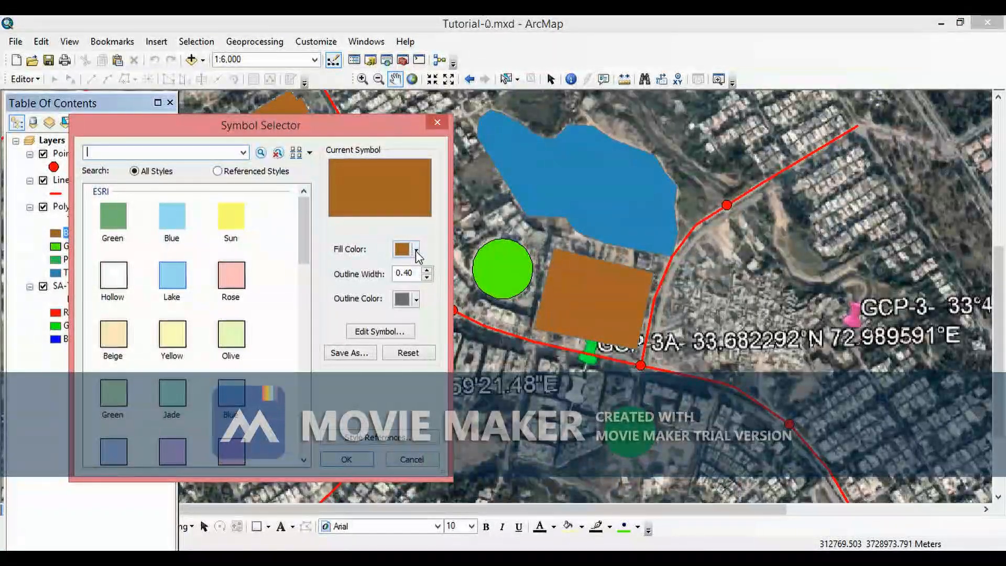
click(416, 251)
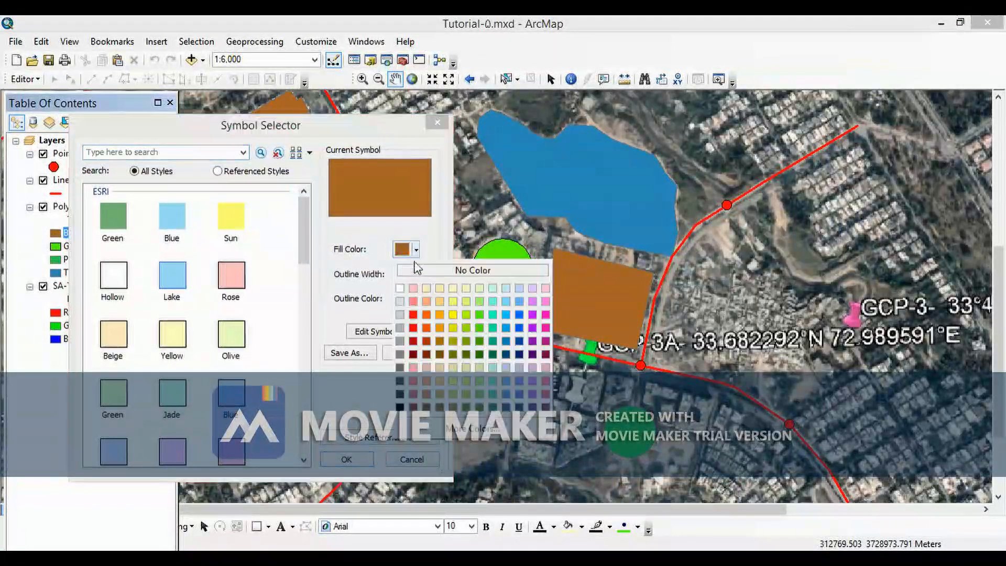
click(413, 315)
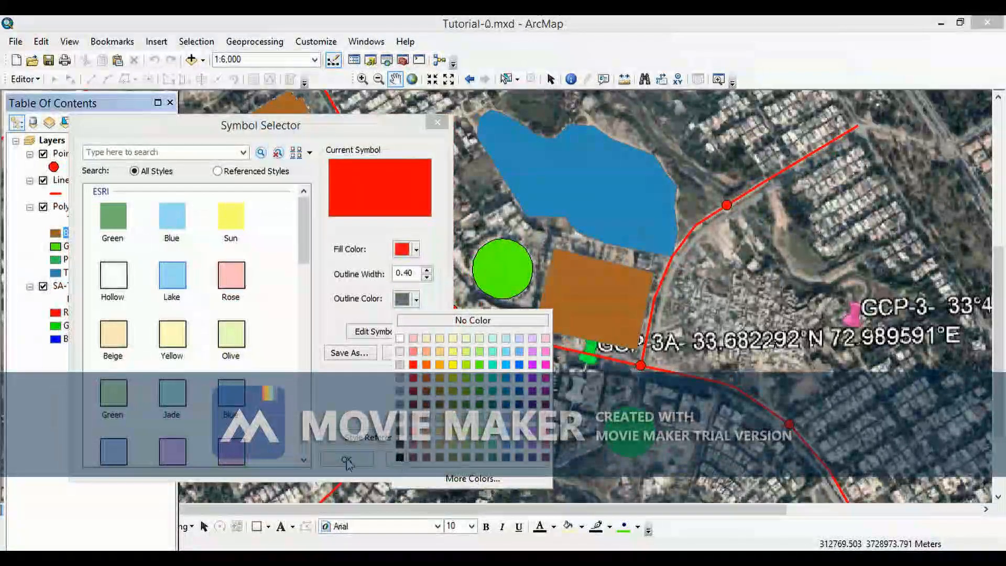
click(540, 462)
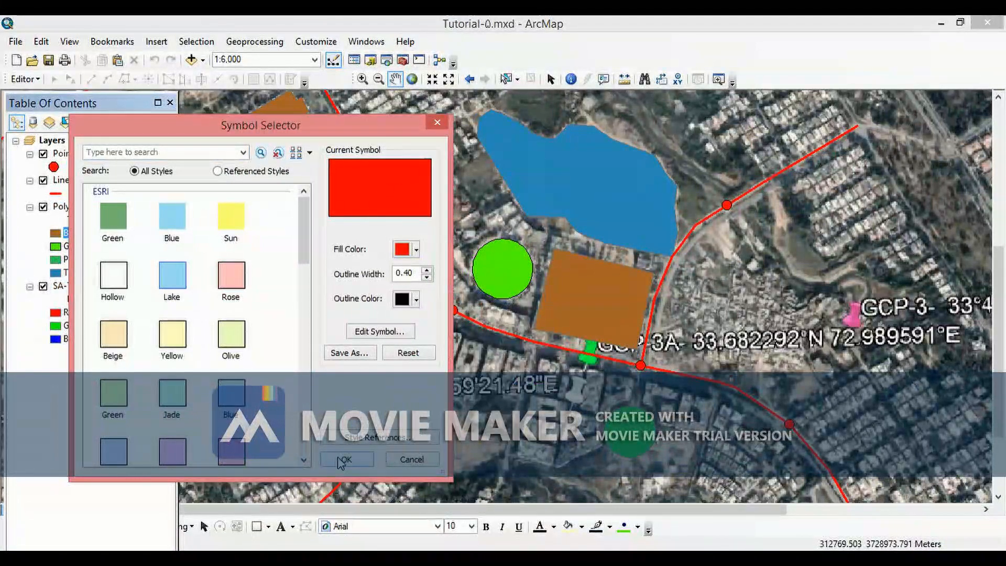
click(343, 460)
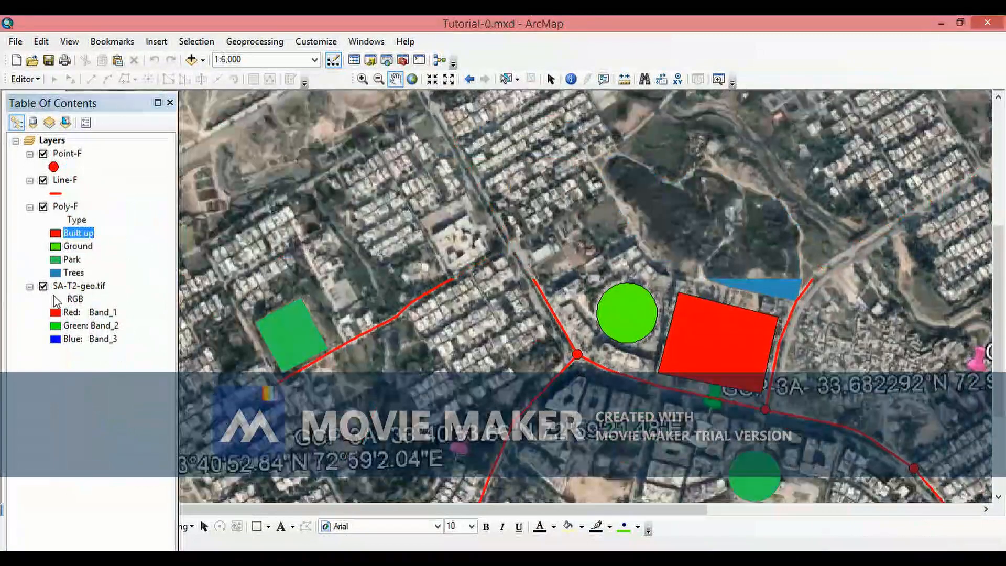
- Toggle the Poly-F layer off and on and pan around the map to compare the polygons with the imagery
click(44, 208)
click(44, 208)
drag(603, 449, 647, 344)
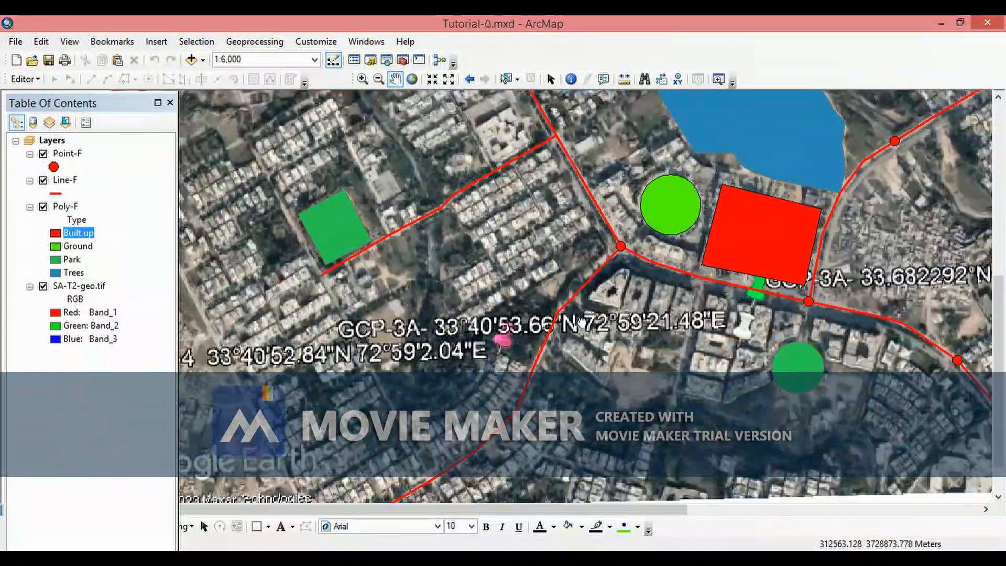
drag(571, 319, 656, 315)
drag(547, 311, 440, 284)
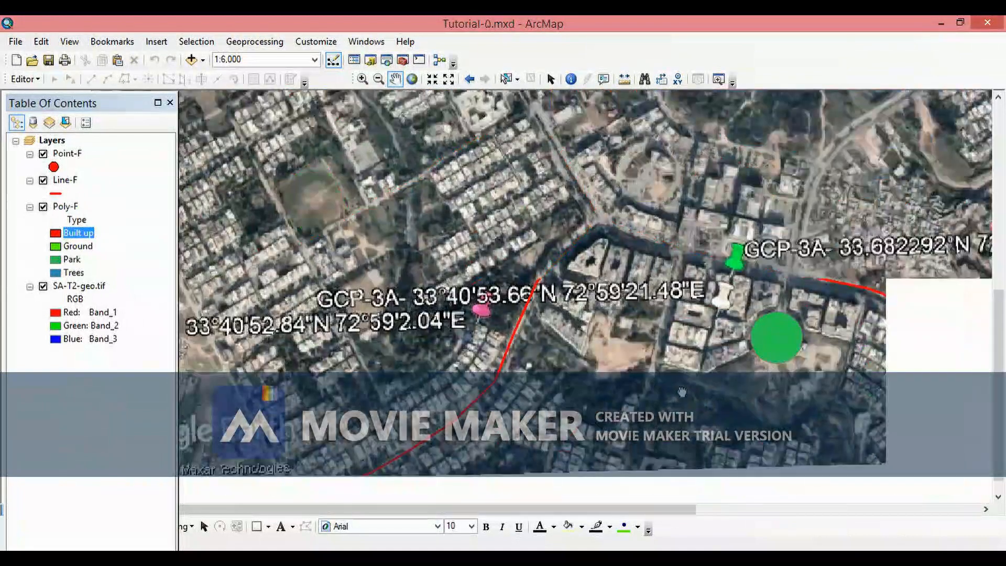
drag(682, 392, 575, 425)
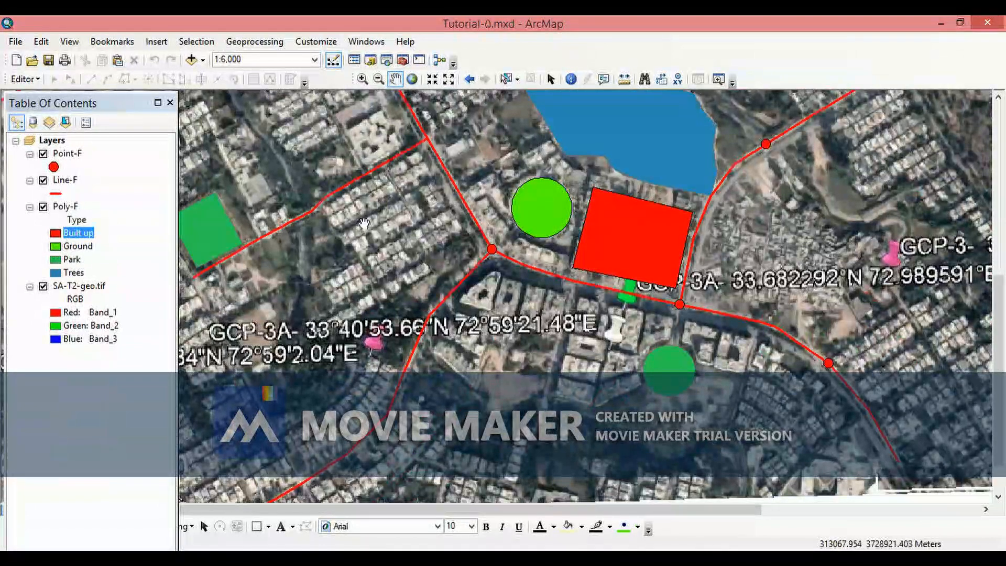
drag(404, 267, 432, 288)
drag(448, 327, 491, 372)
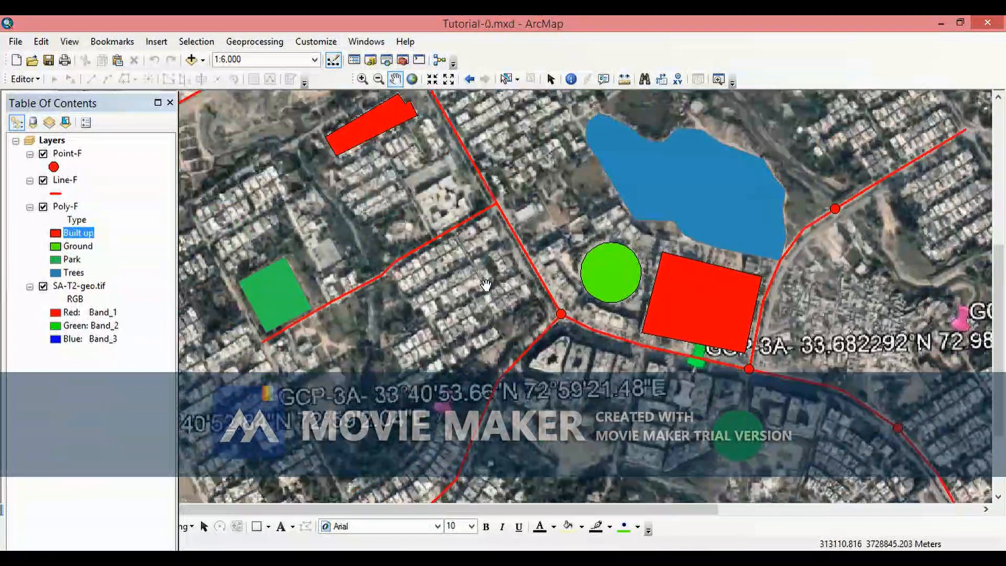
drag(467, 300, 509, 256)
drag(266, 275, 199, 303)
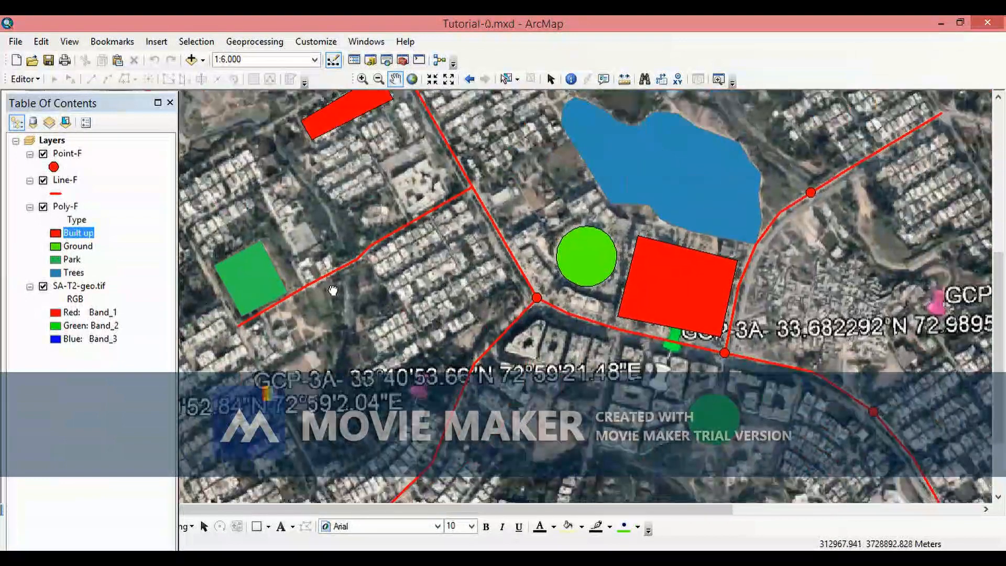
drag(435, 304, 497, 292)
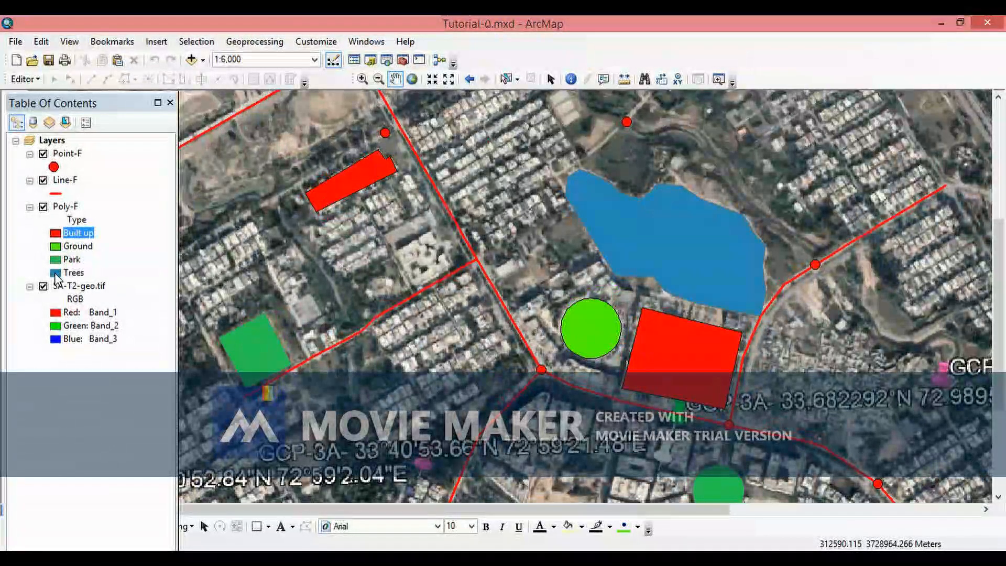
- Set the Trees category symbol's fill colour to green and its outline colour to black
click(55, 273)
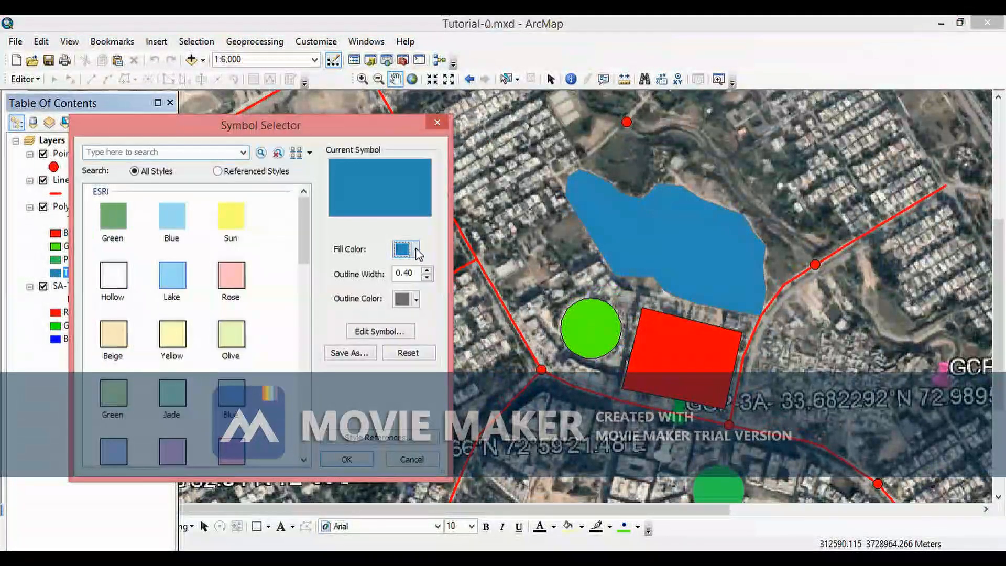
click(418, 251)
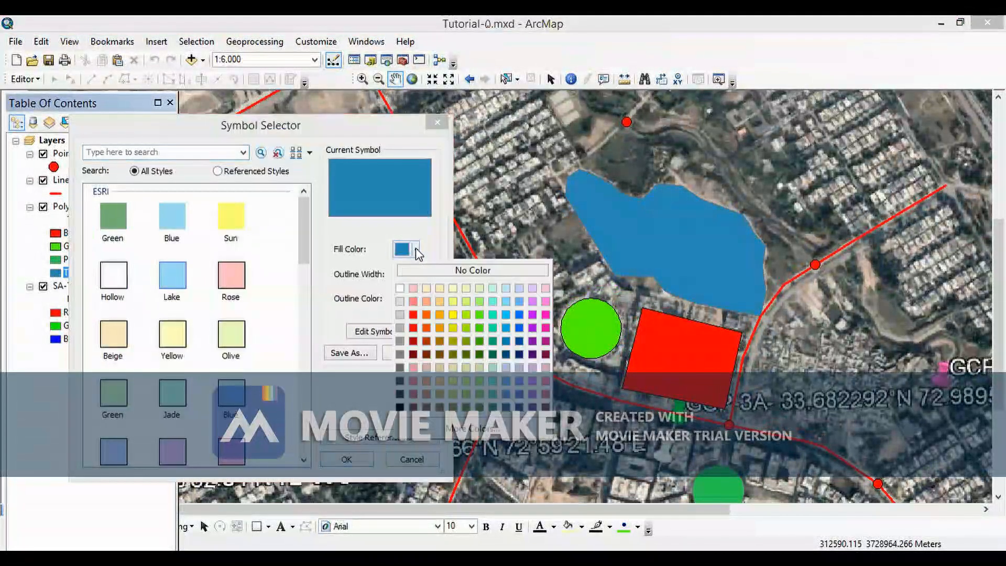
click(479, 339)
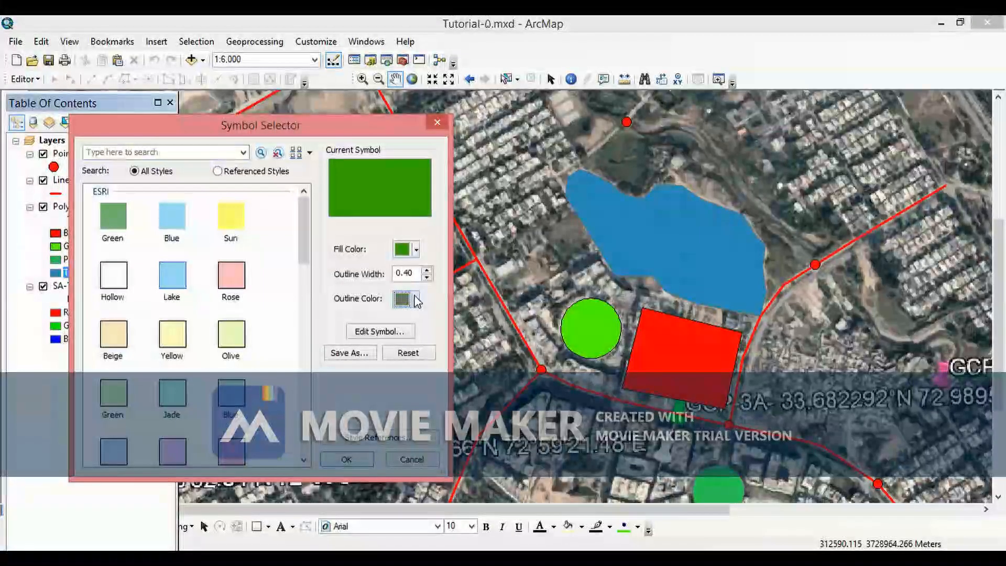
click(416, 300)
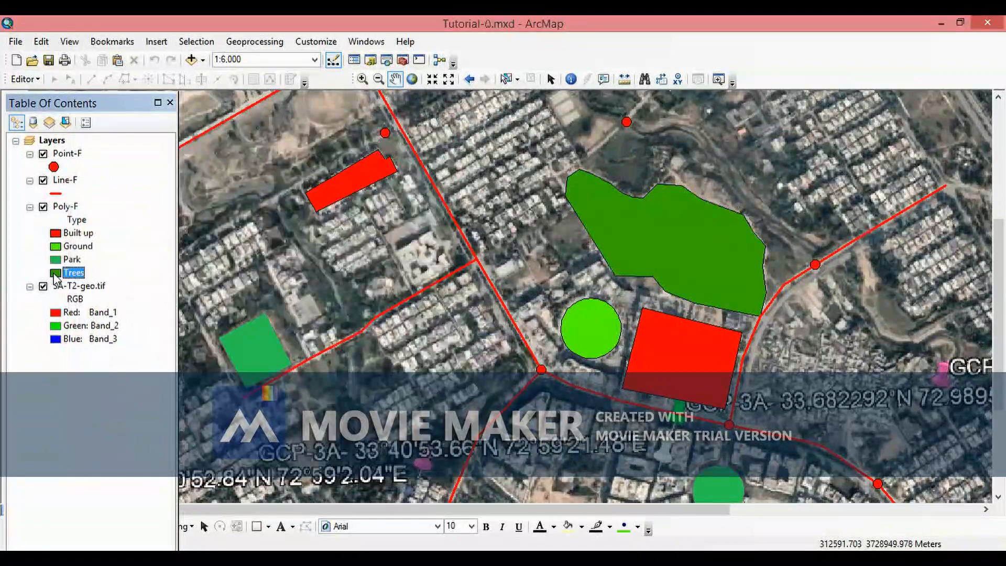
click(54, 273)
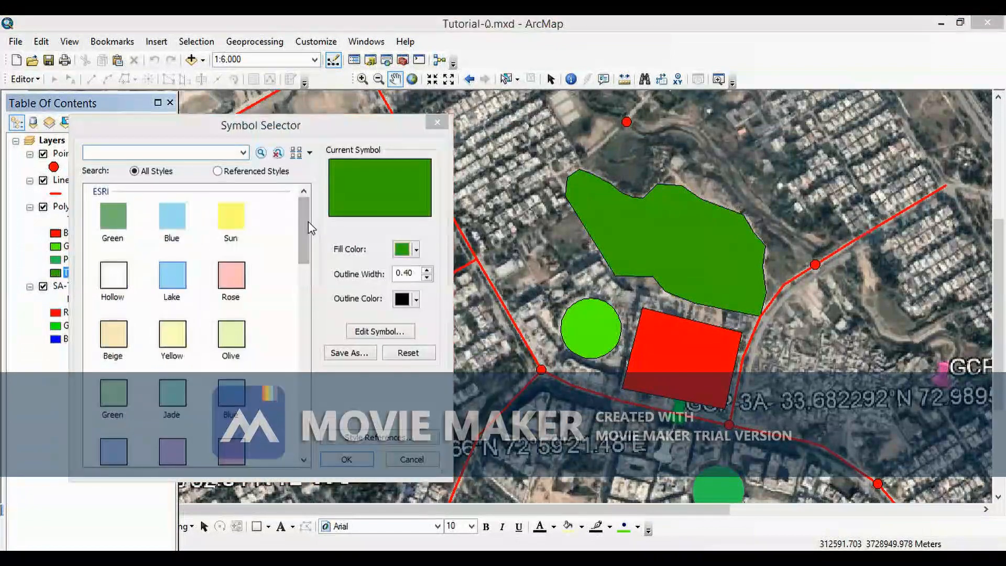
- Pick the Orchard or Nursery fill symbol for the Trees category
drag(303, 224, 315, 383)
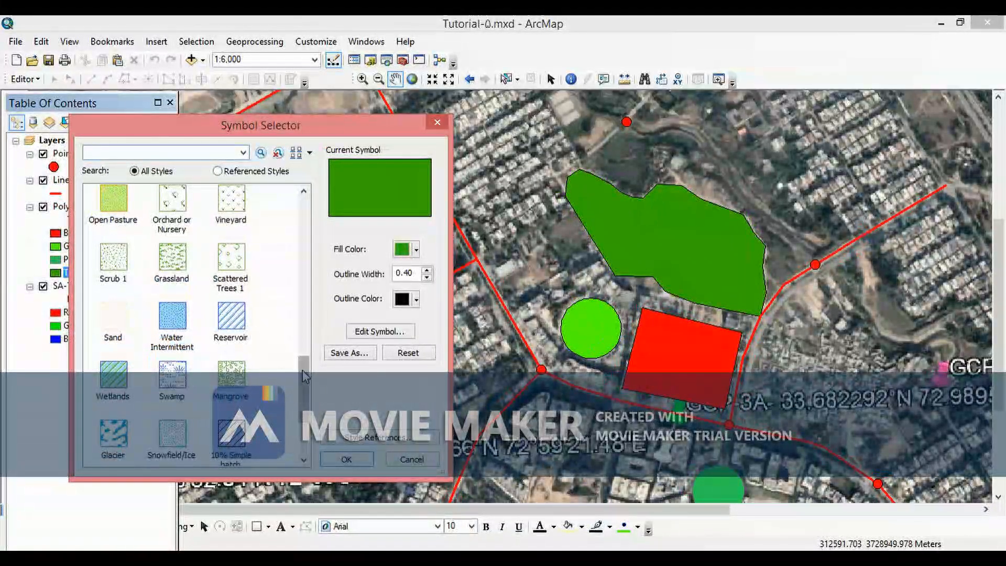
drag(309, 373, 326, 339)
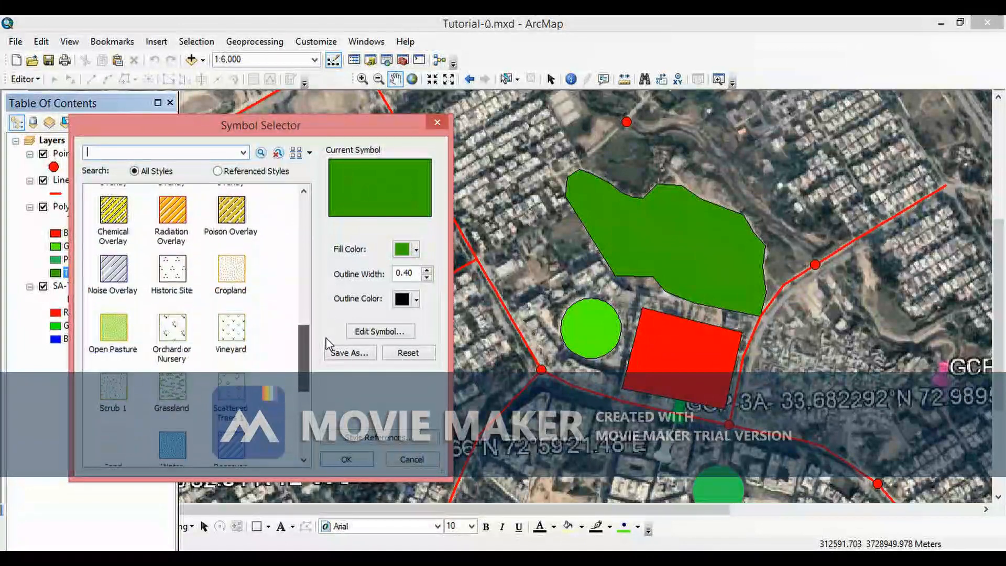
click(174, 330)
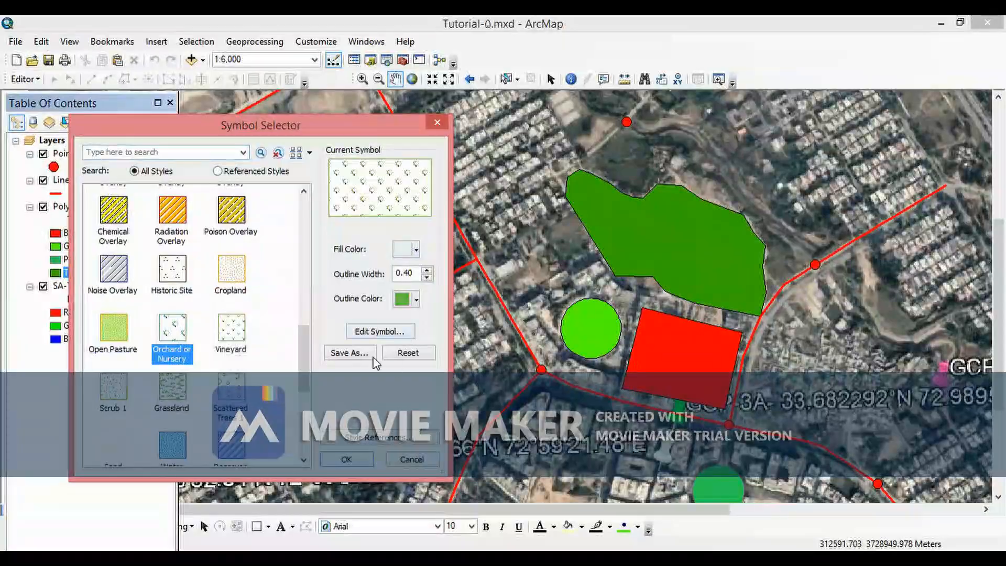
- Add the Forestry style to the referenced styles of the symbol selector
click(357, 437)
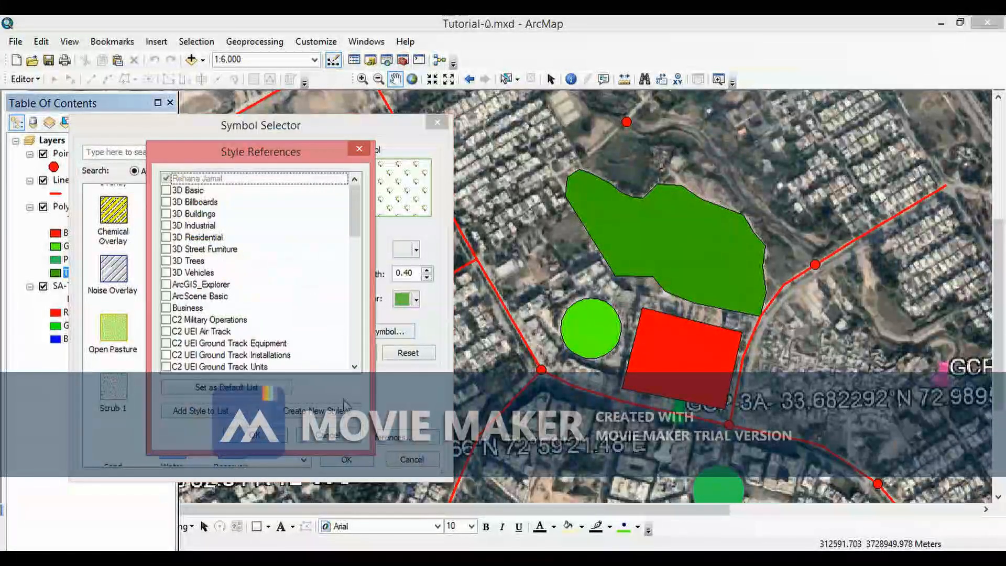
drag(354, 212, 358, 293)
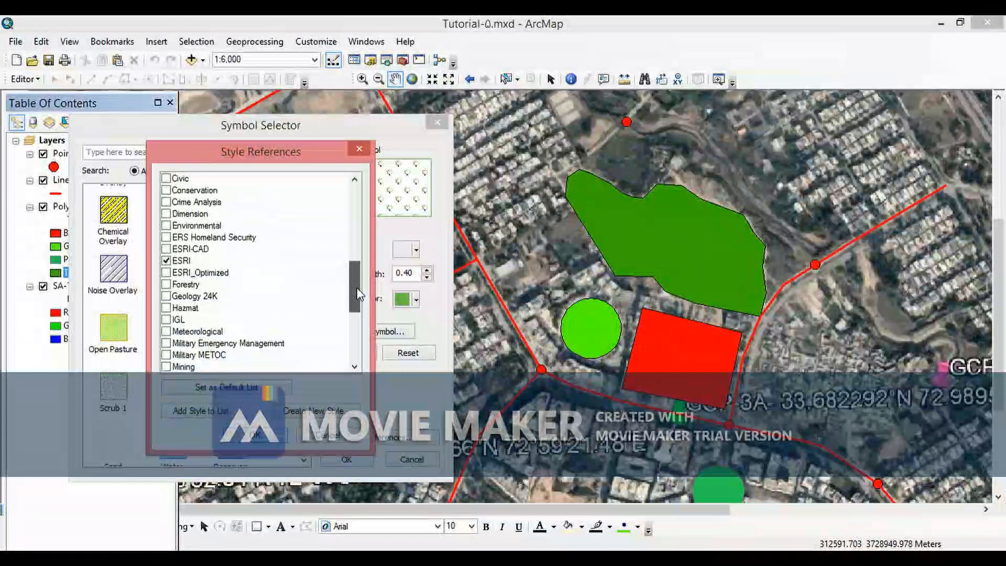
click(167, 285)
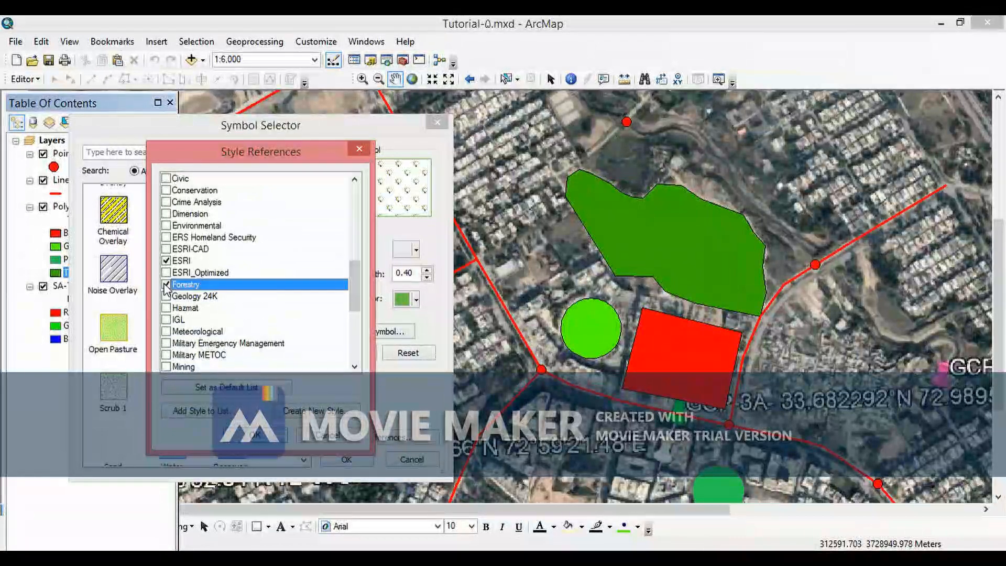
click(257, 437)
- Choose the Scattered Trees 2 symbol for Trees, set its fill colour to green, and apply it
drag(304, 215, 303, 325)
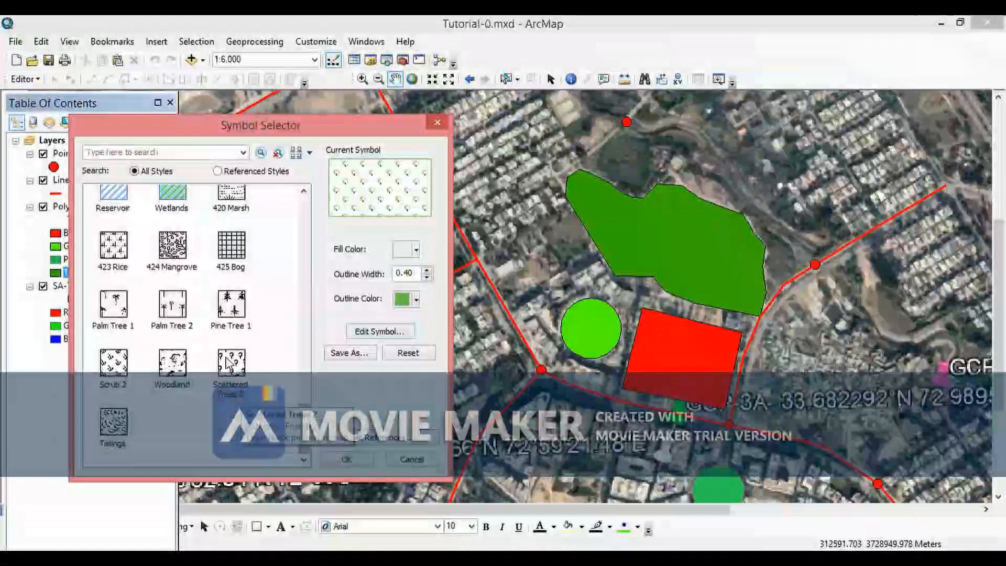
click(229, 363)
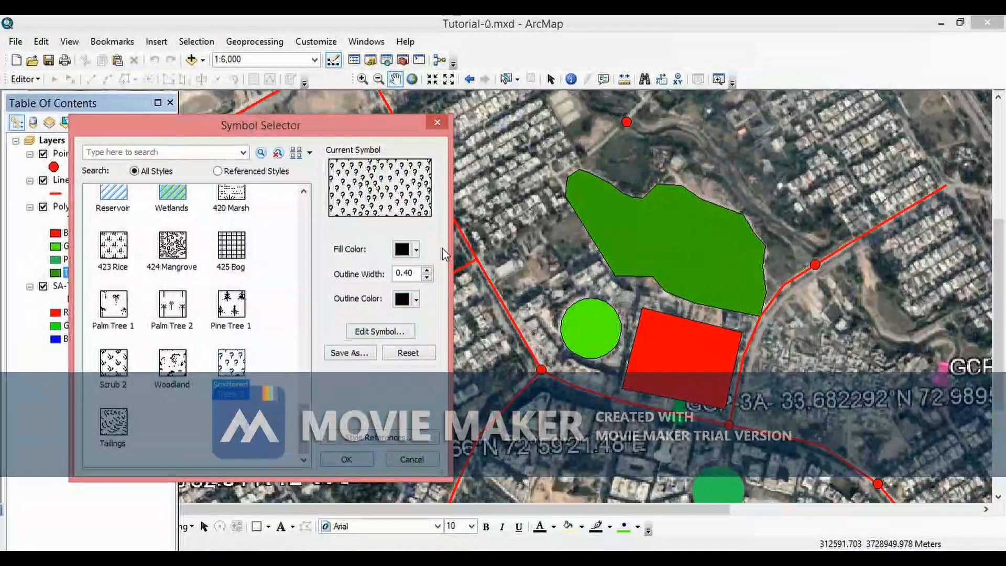
click(417, 250)
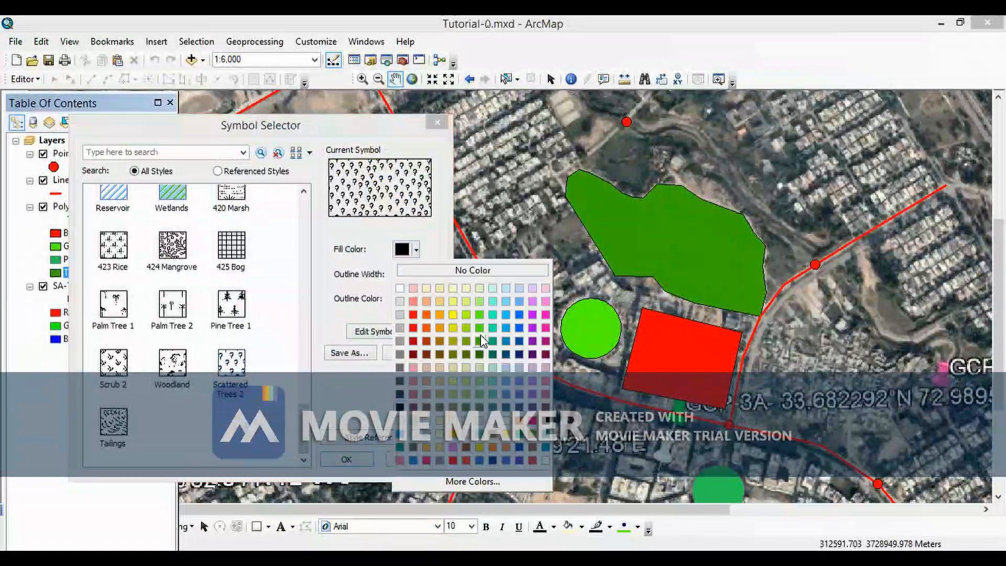
click(480, 328)
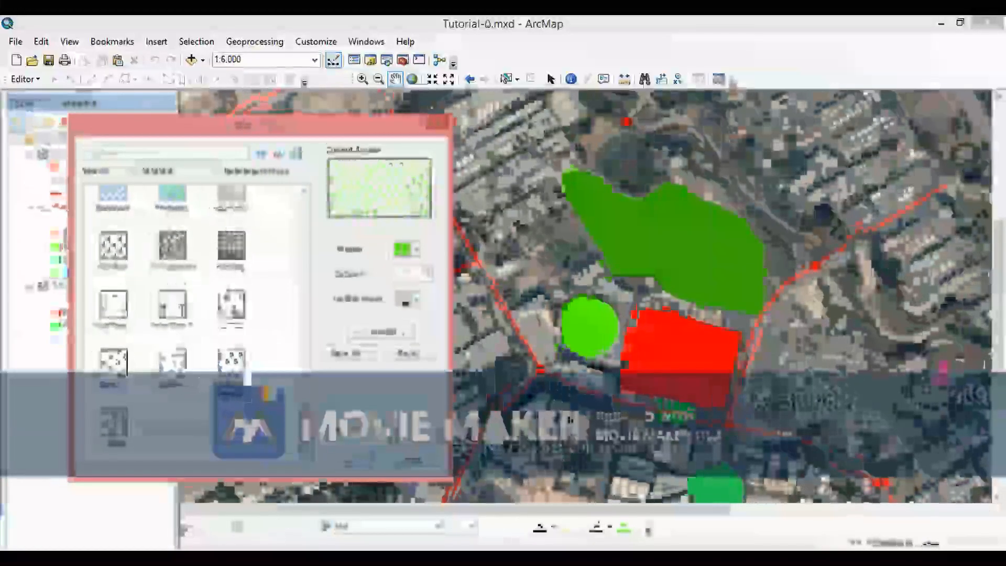
click(347, 461)
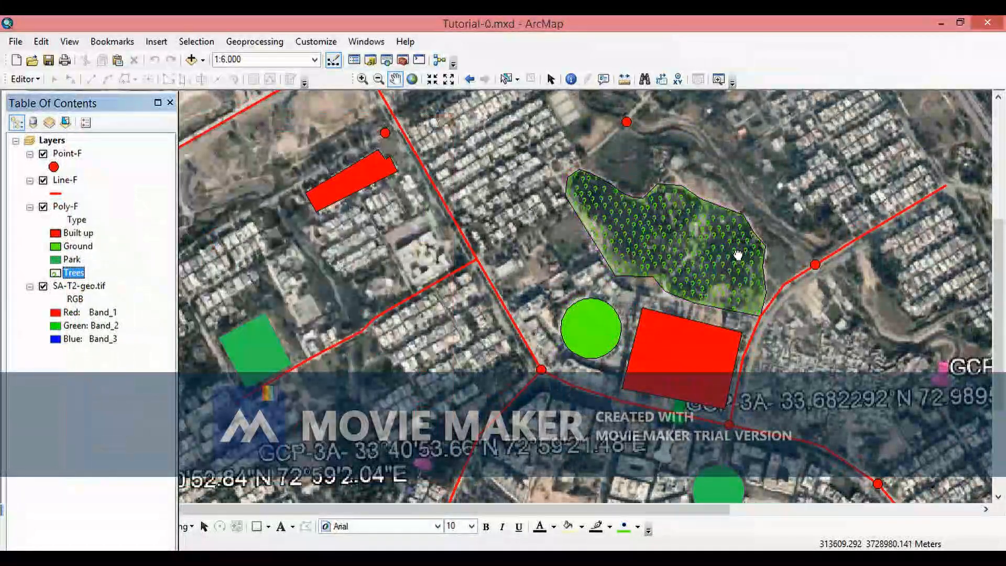
- Zoom and pan around the Trees polygon to inspect its new symbol against the imagery
drag(680, 239, 591, 307)
scroll(590, 307, up, 2)
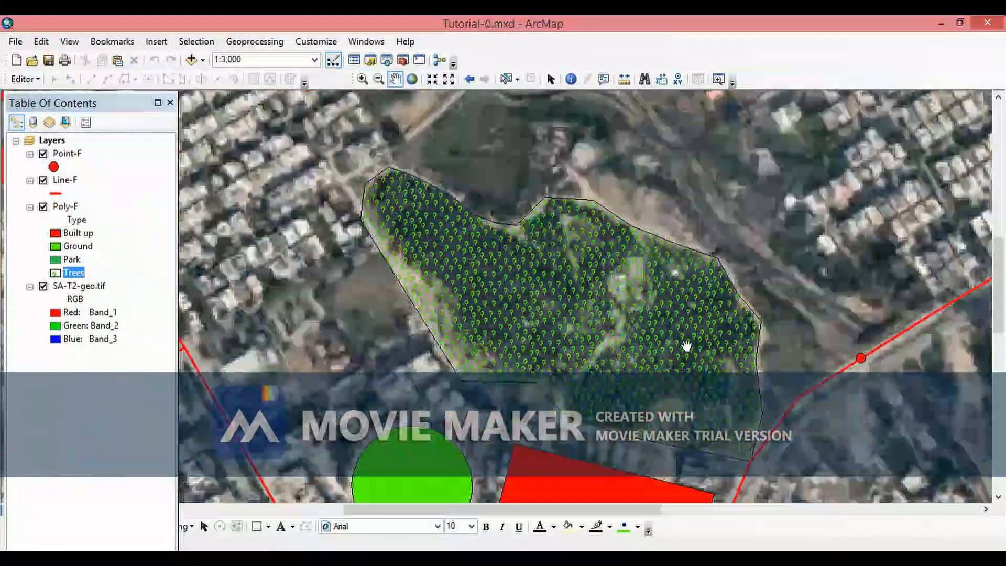
scroll(486, 314, up, 2)
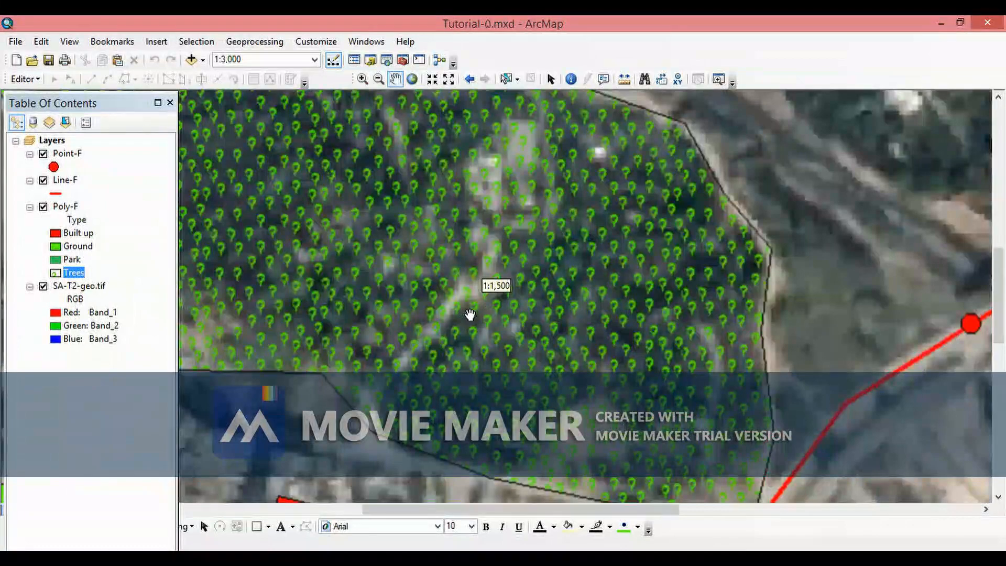
scroll(645, 311, down, 3)
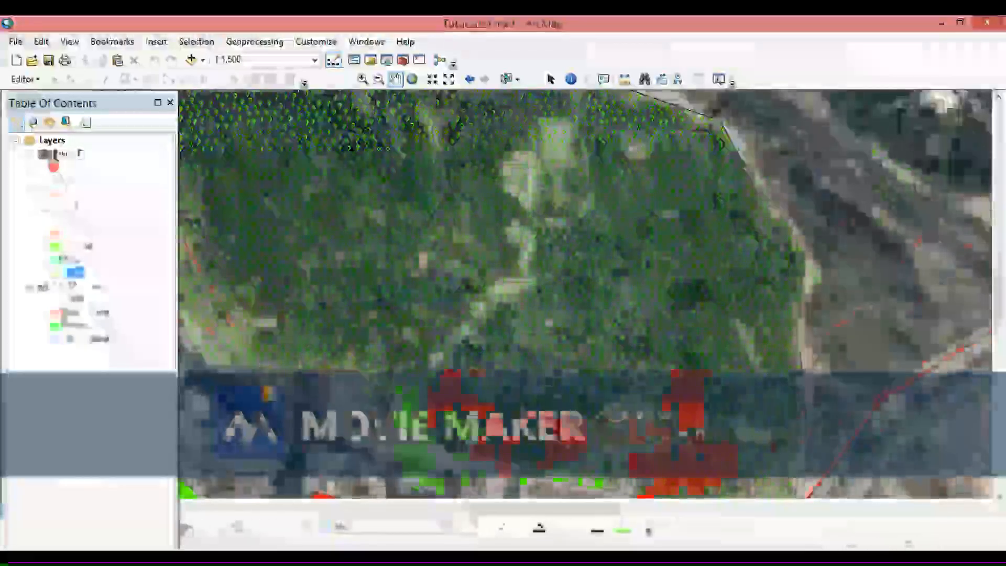
scroll(606, 318, down, 1)
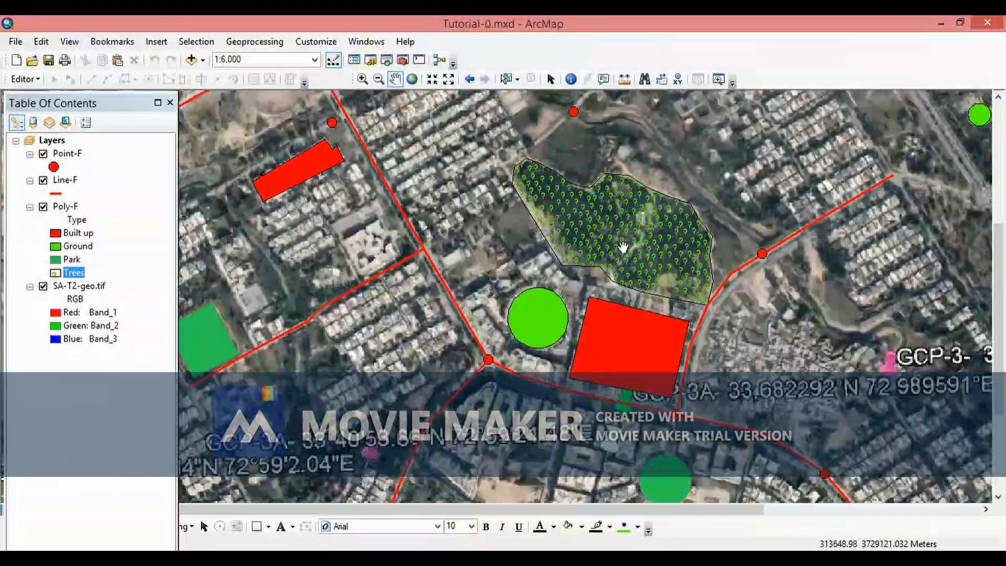
scroll(624, 246, up, 1)
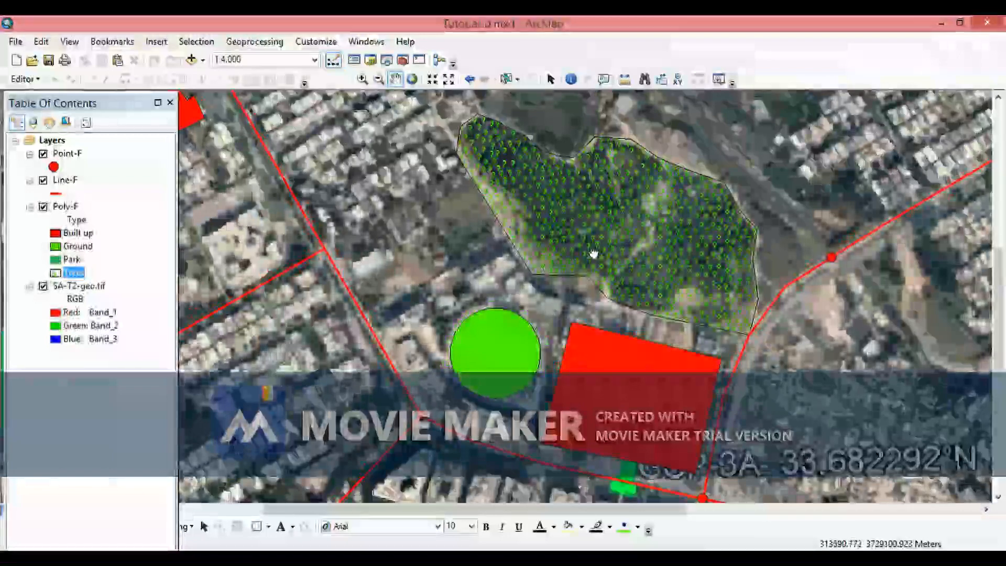
drag(587, 265, 548, 275)
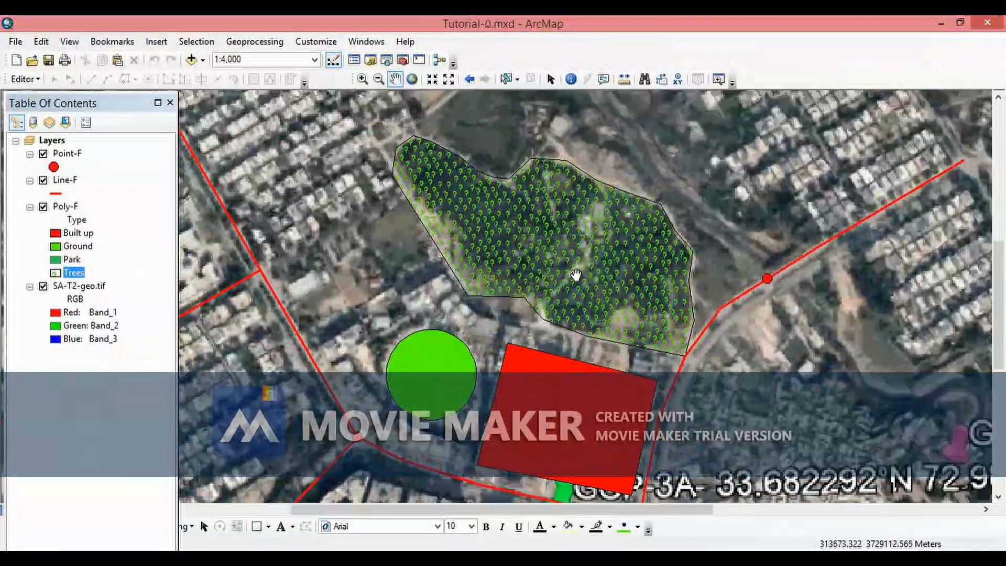
scroll(577, 276, up, 1)
scroll(577, 275, down, 2)
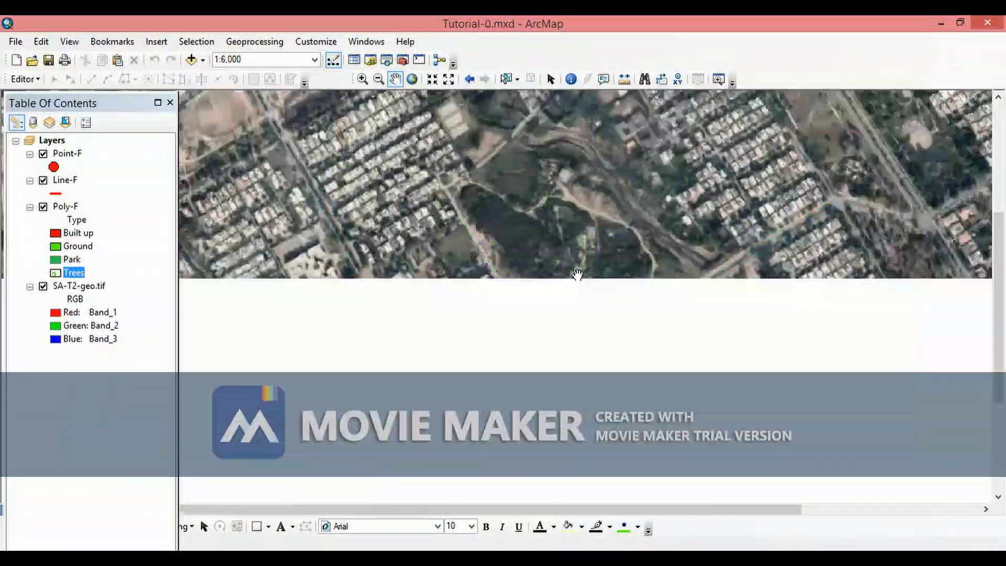
scroll(586, 292, down, 2)
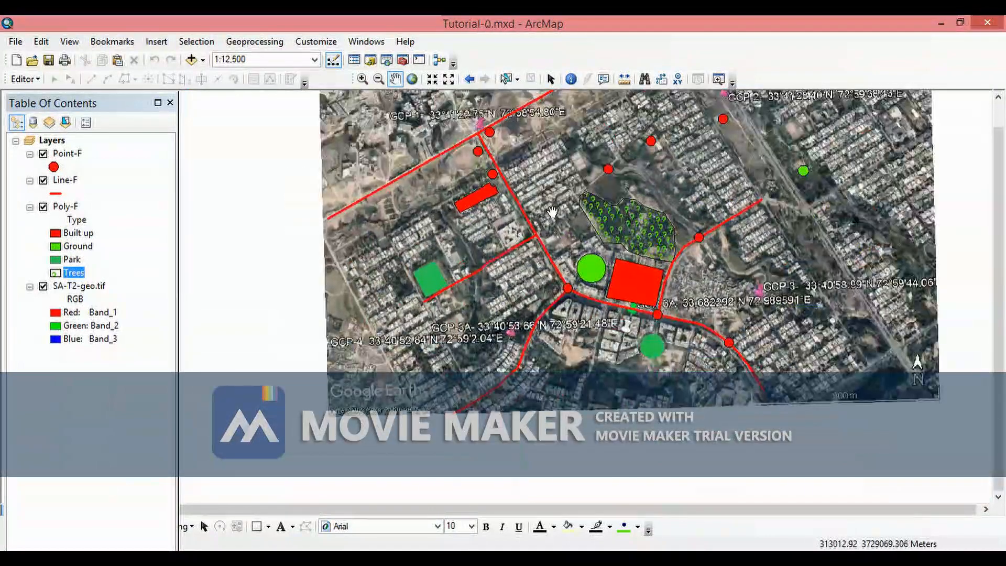
- Pan the map and review the Poly-F attribute table before closing it
drag(553, 213, 531, 256)
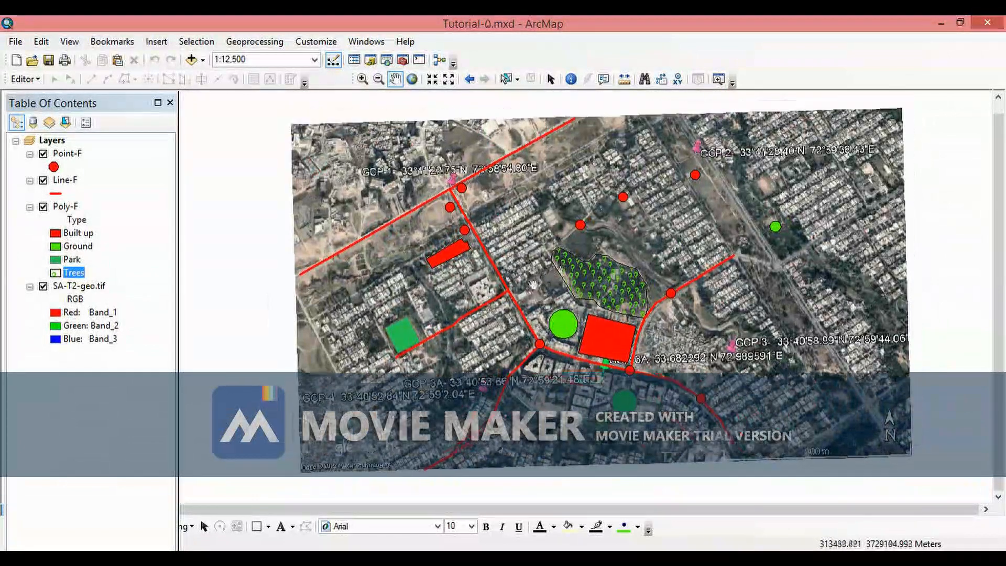
drag(577, 274, 532, 309)
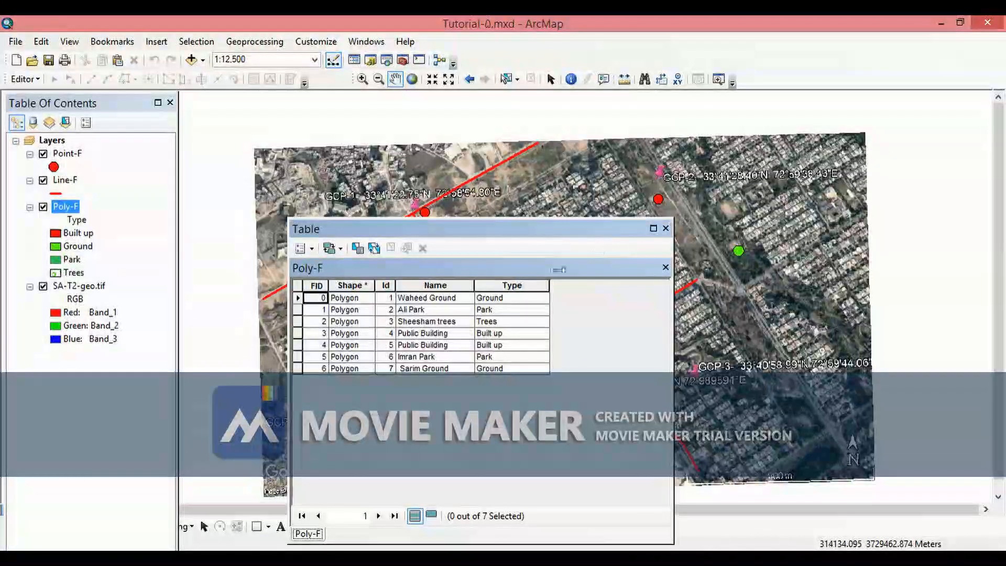
drag(600, 234, 484, 271)
click(551, 267)
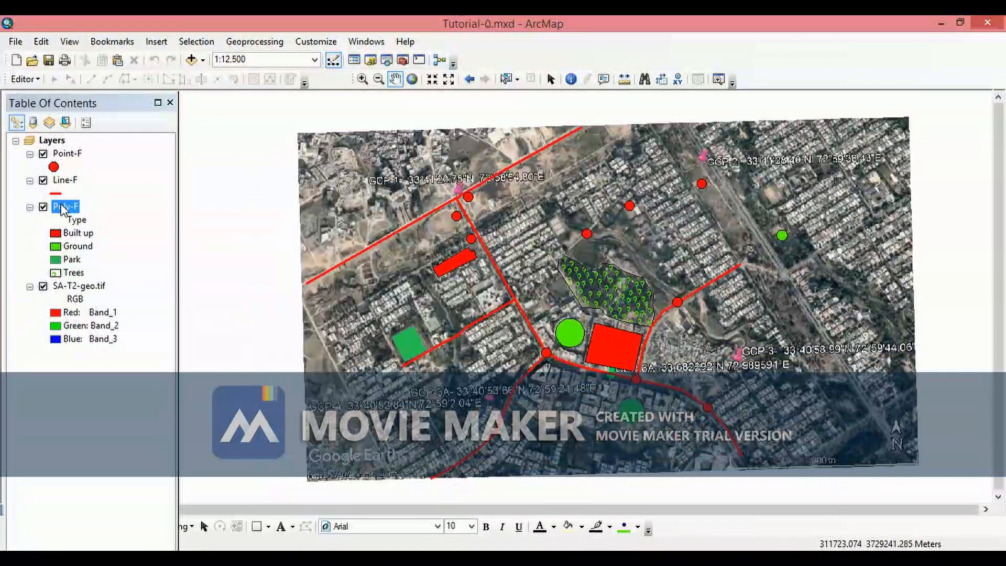
- Open the Poly-F layer properties and label its features by the Name field
right_click(63, 209)
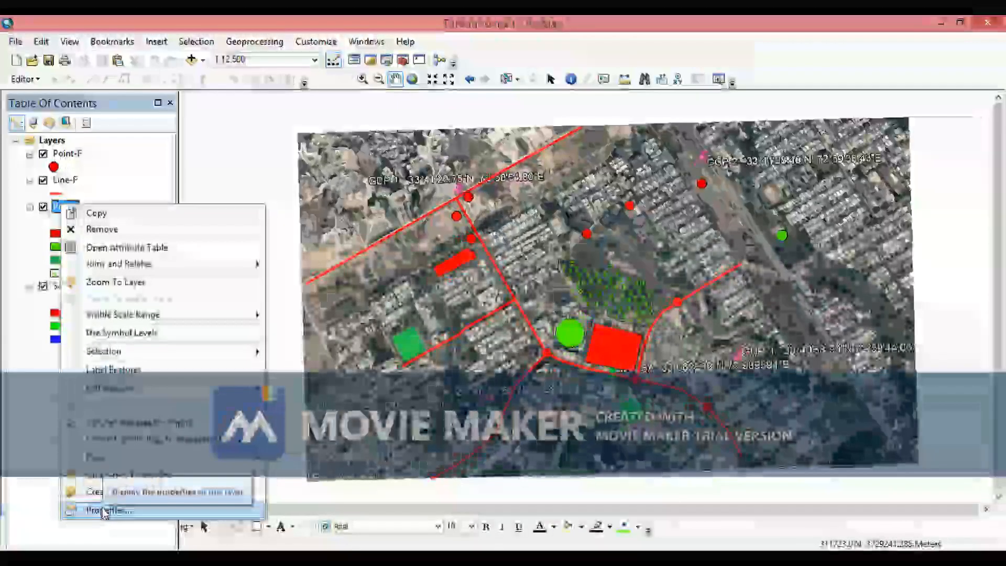
click(104, 511)
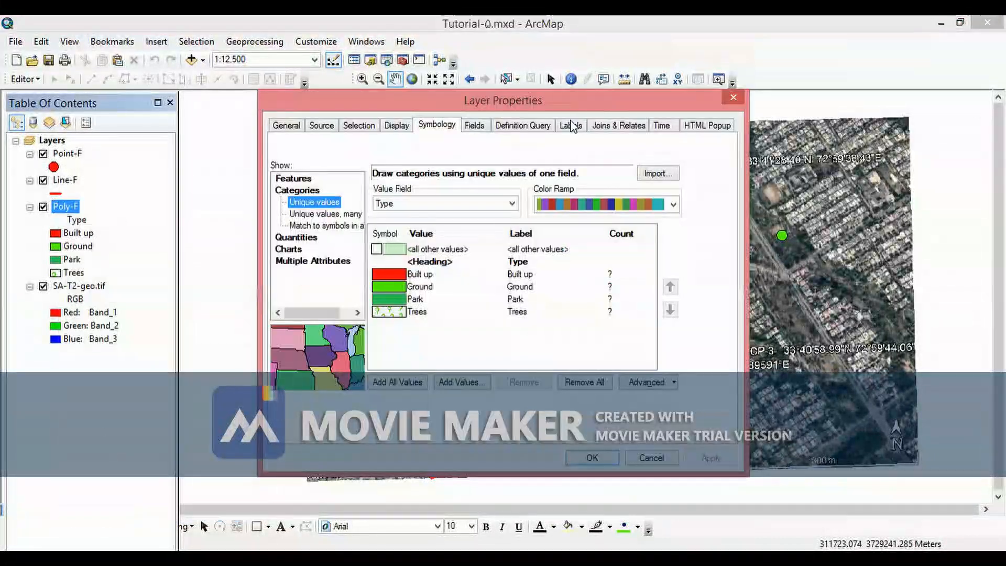
click(572, 127)
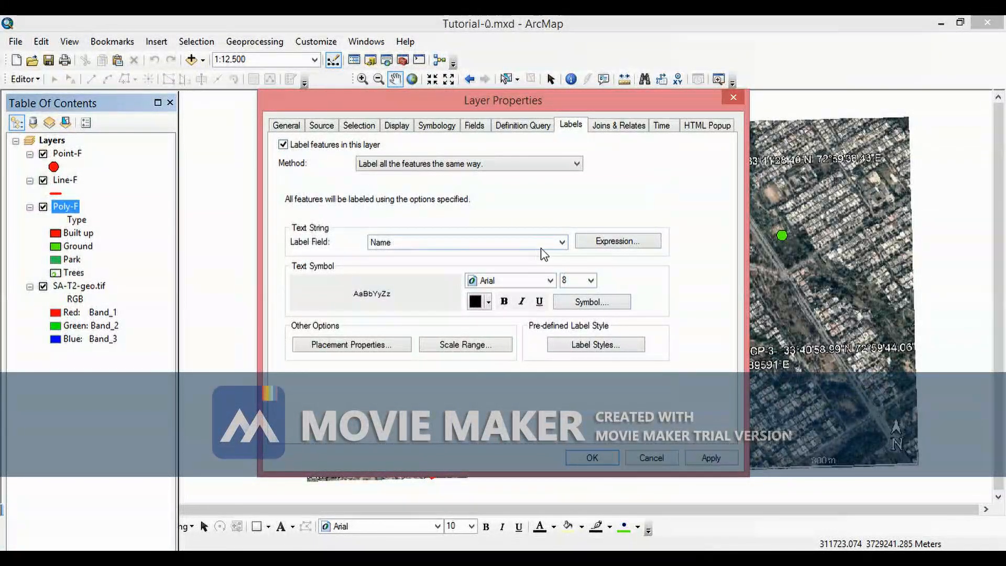
click(563, 244)
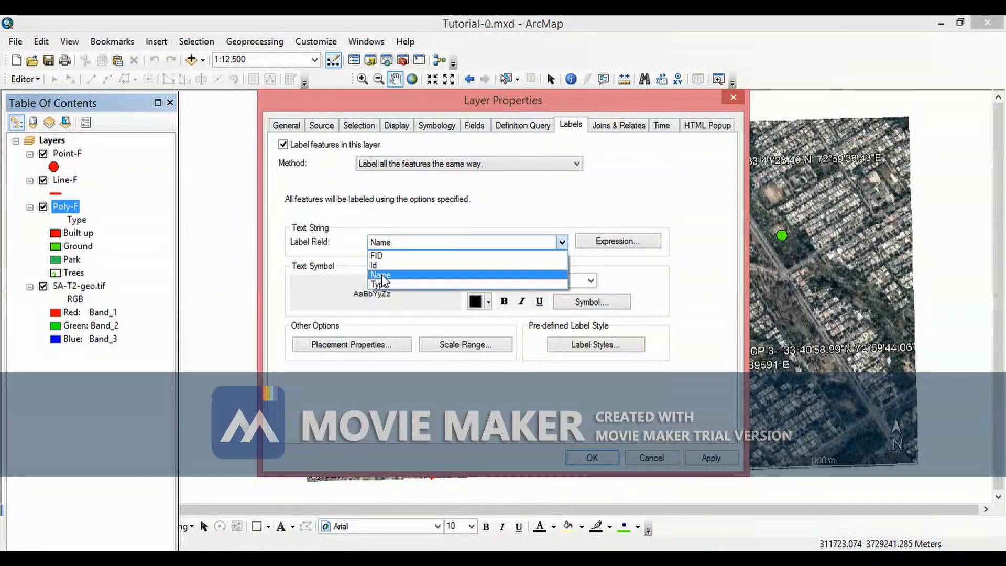
click(381, 276)
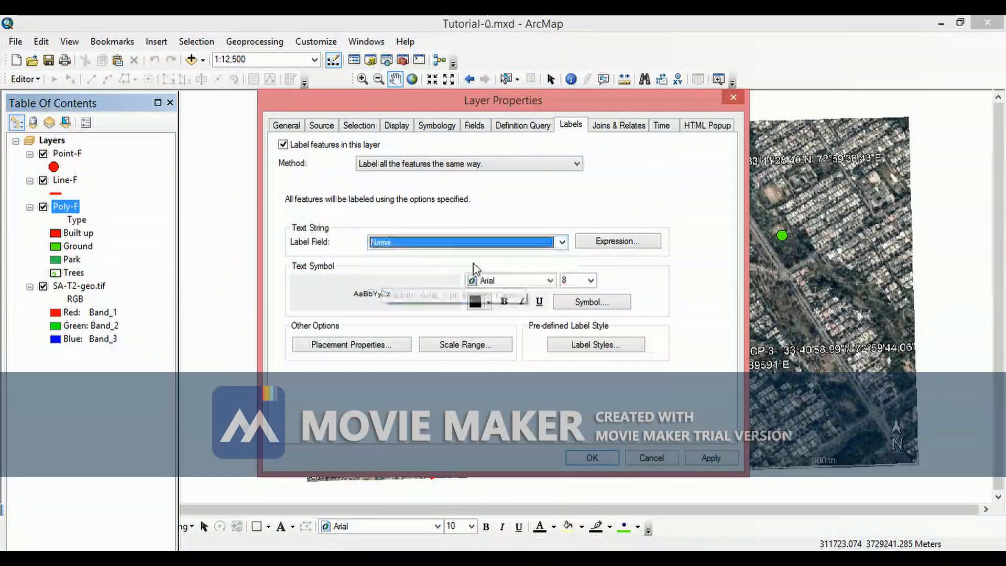
- Set the Poly-F label text to Arial at 16 pt, keeping black colour, and apply the labels
click(591, 281)
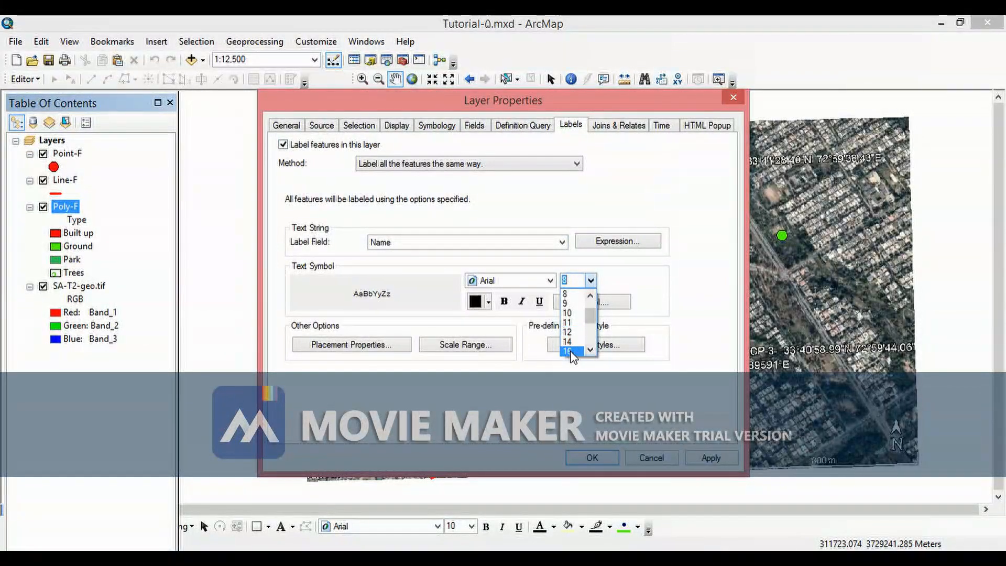
click(568, 351)
click(550, 282)
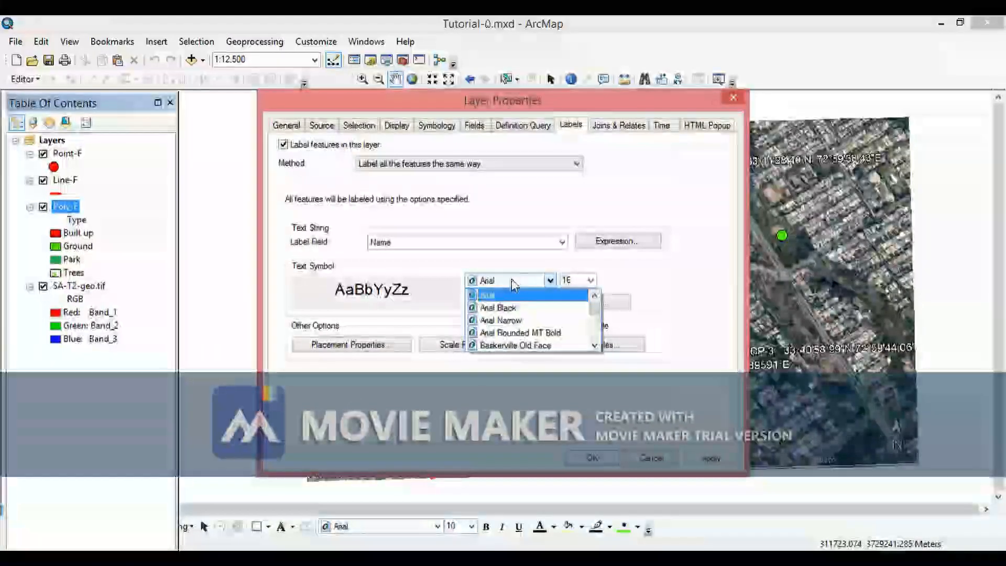
click(487, 295)
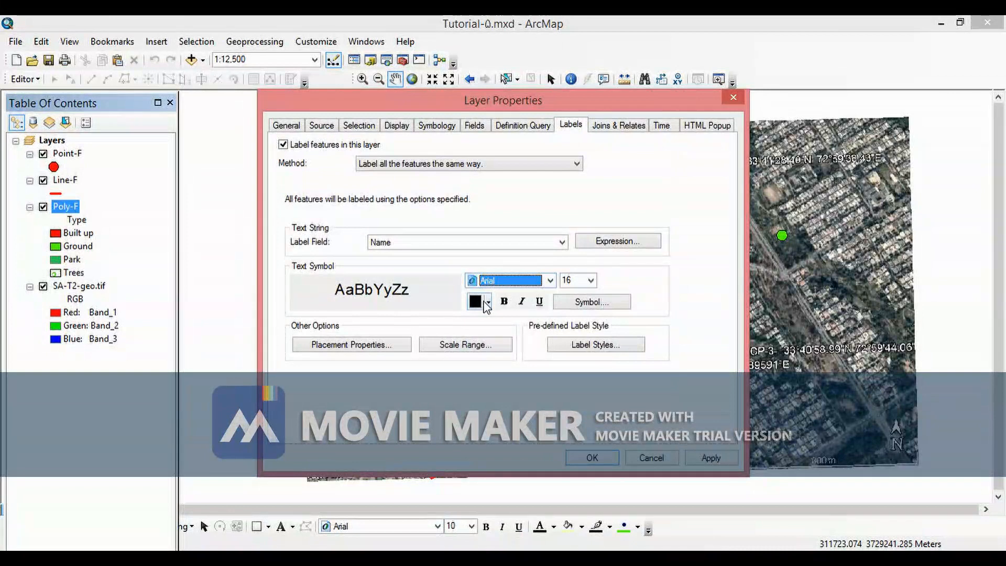
click(490, 305)
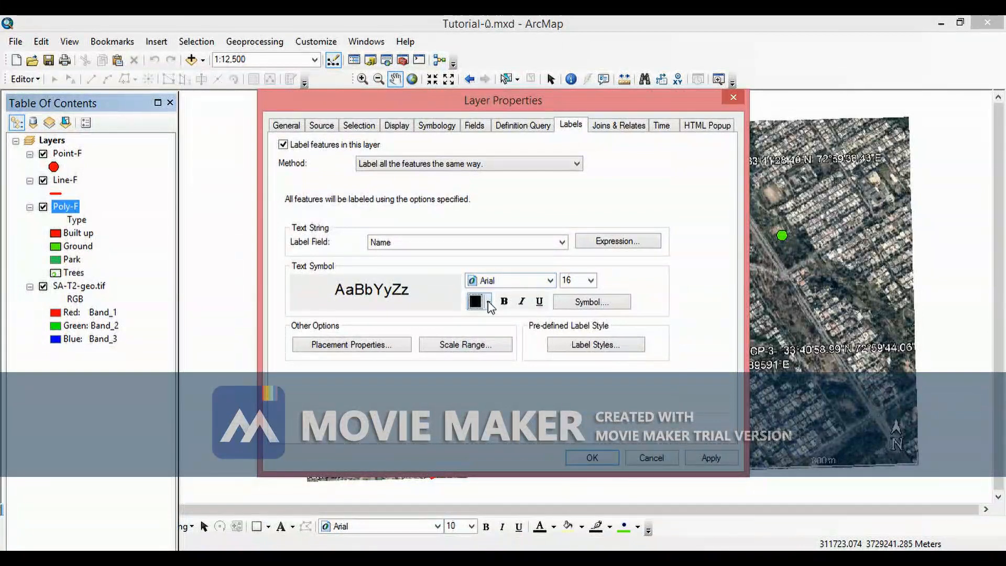
click(489, 306)
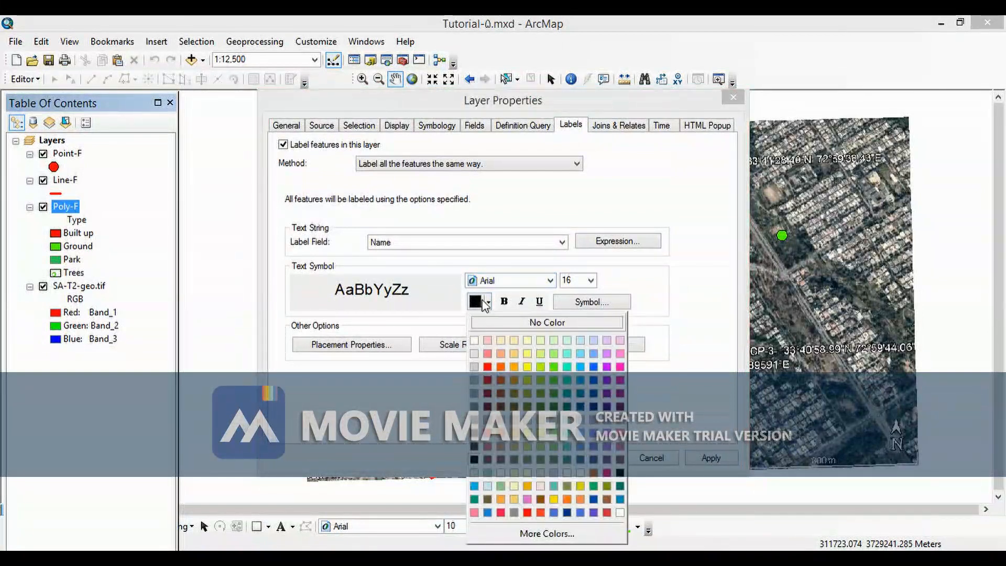
click(600, 296)
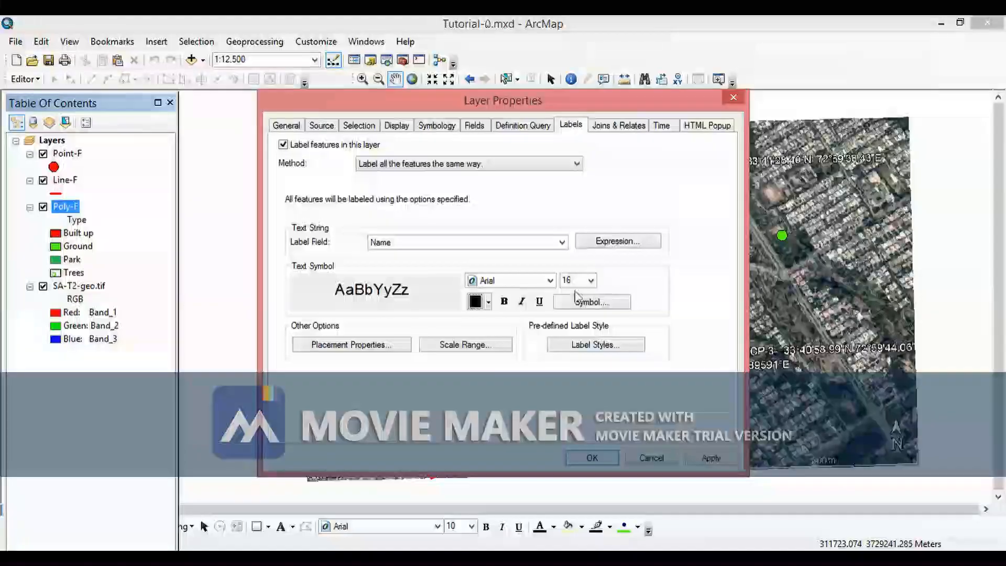
click(714, 460)
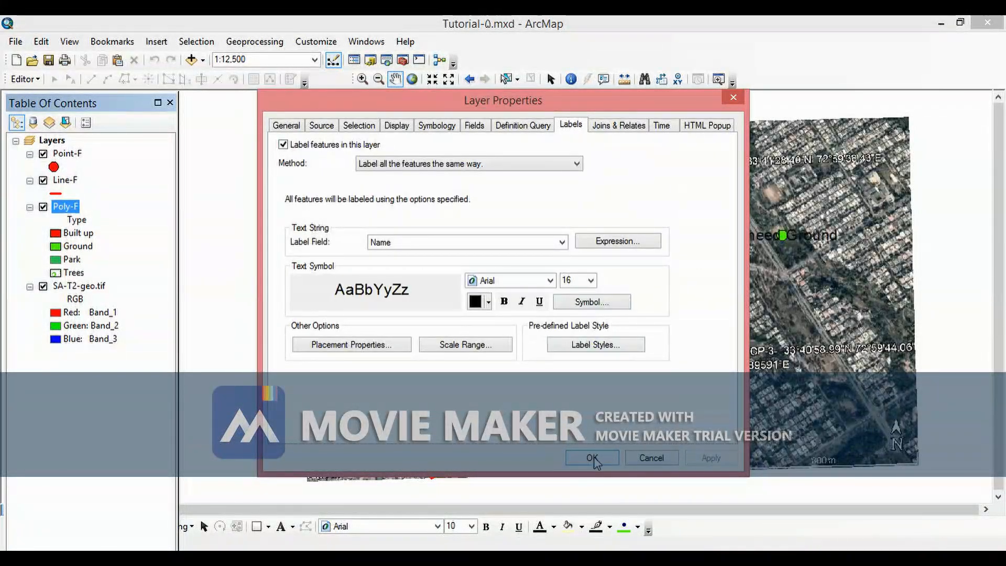
click(637, 456)
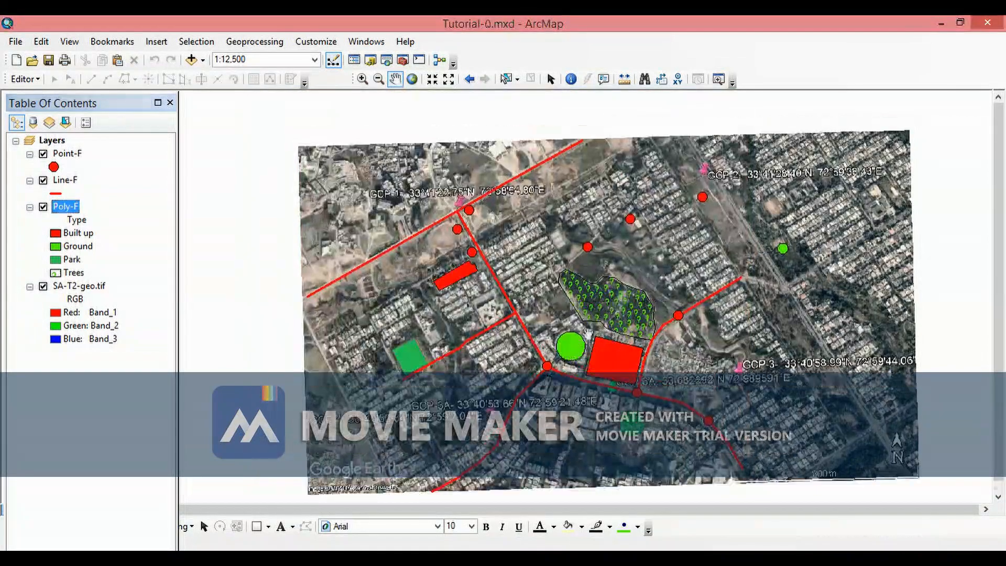
- Zoom and pan around the map to inspect the new polygon name labels over the imagery
scroll(483, 299, up, 1)
scroll(551, 330, up, 2)
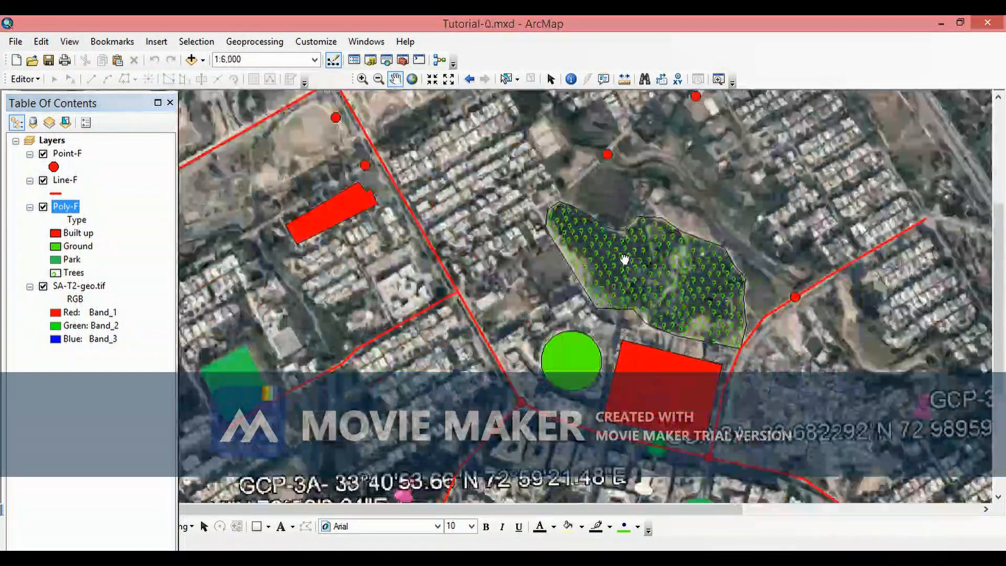
drag(601, 417, 388, 294)
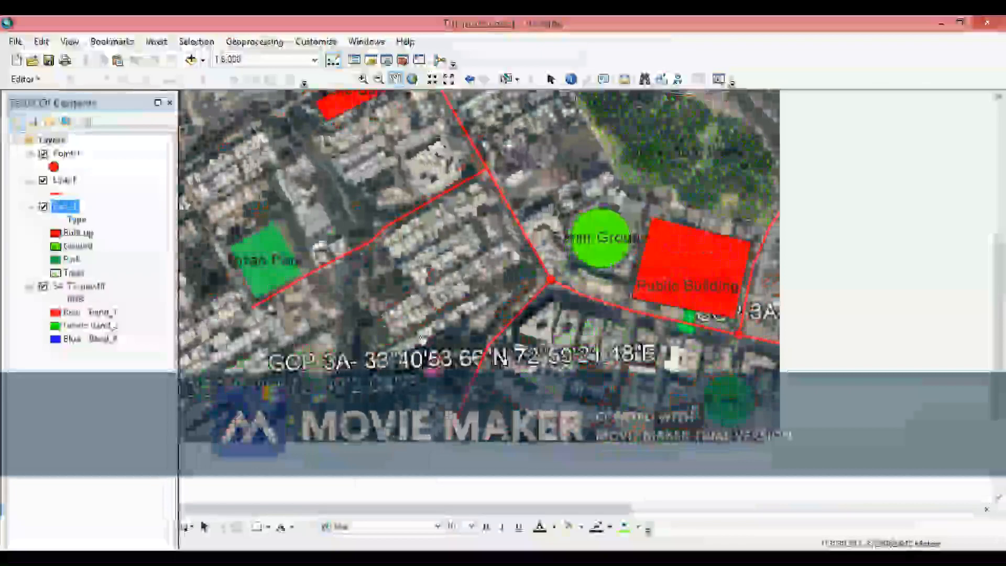
drag(482, 135, 481, 263)
drag(792, 495, 559, 338)
scroll(558, 338, down, 3)
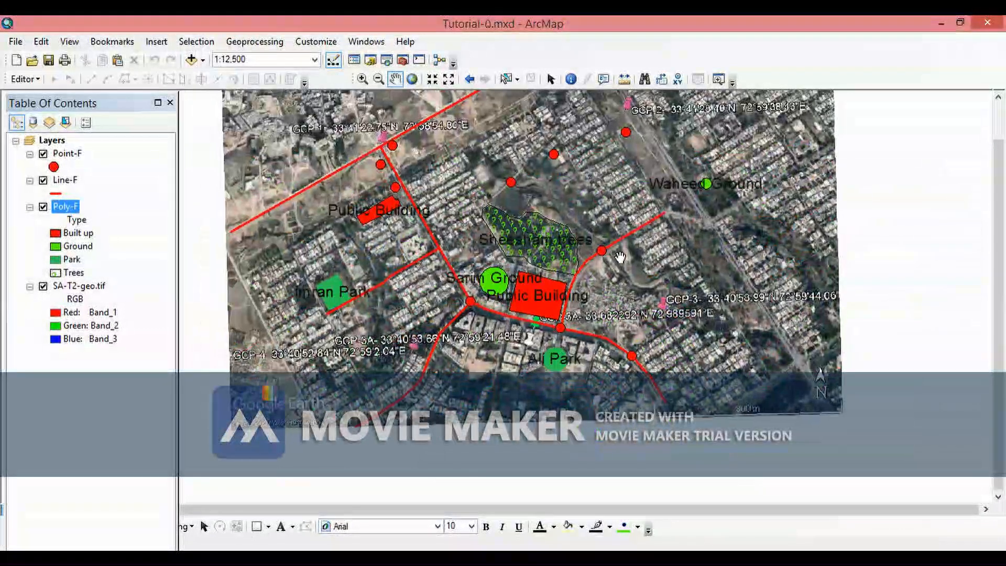
mouse_move(699, 296)
mouse_down()
mouse_move(720, 362)
mouse_move(749, 307)
mouse_move(736, 321)
mouse_move(720, 317)
mouse_move(726, 311)
mouse_up()
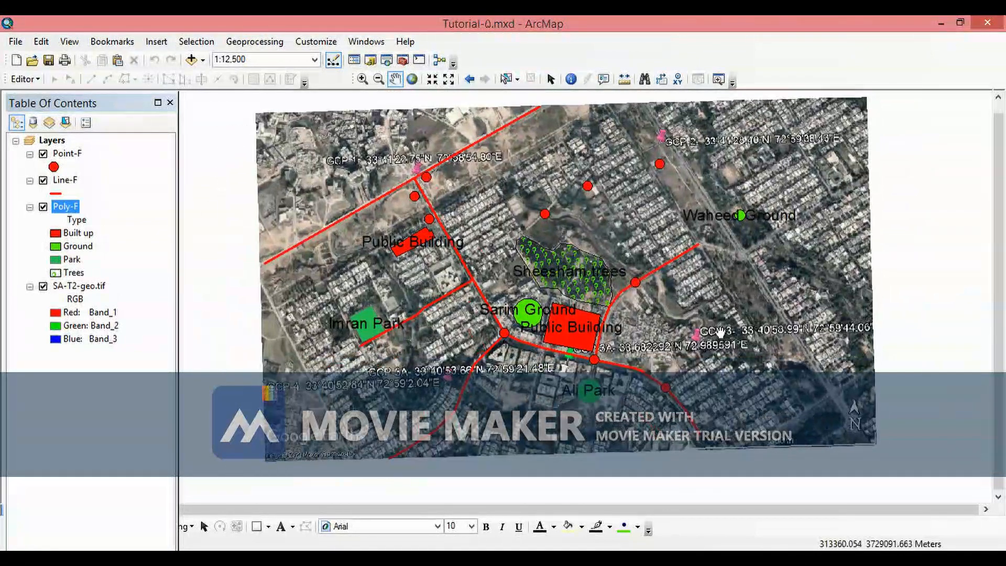
drag(722, 332, 693, 350)
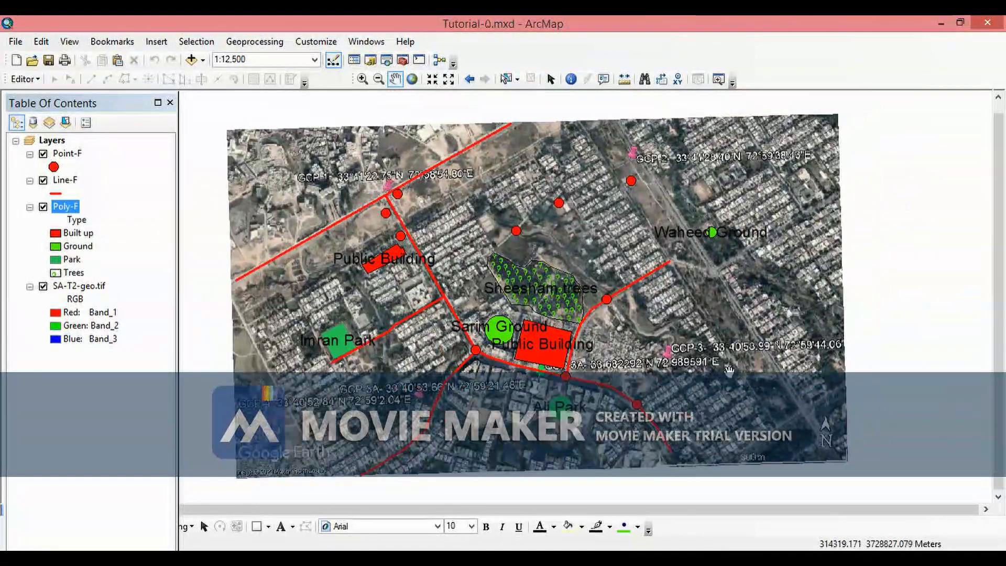
drag(757, 350, 735, 353)
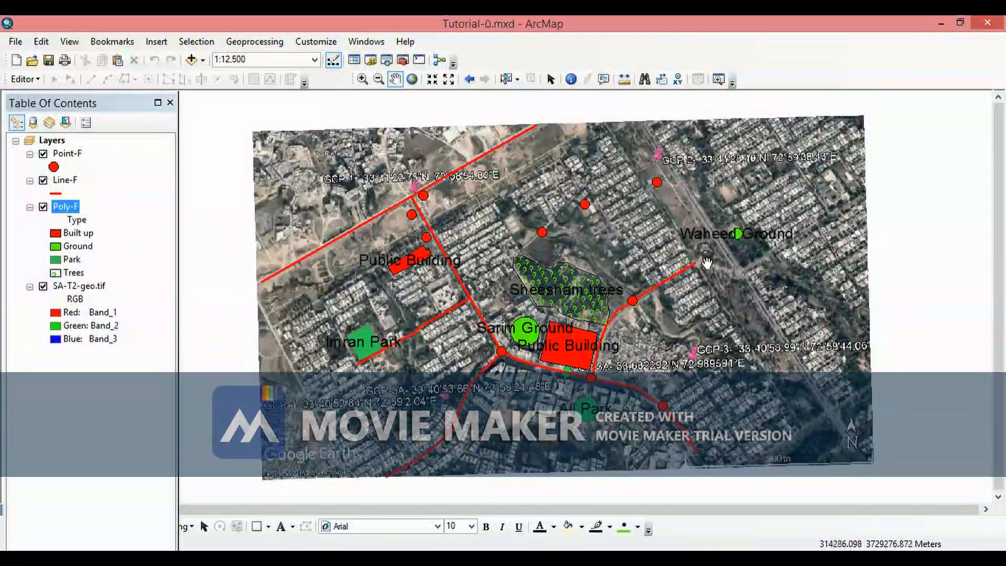
mouse_move(521, 288)
mouse_down()
mouse_move(521, 270)
mouse_move(520, 283)
mouse_up()
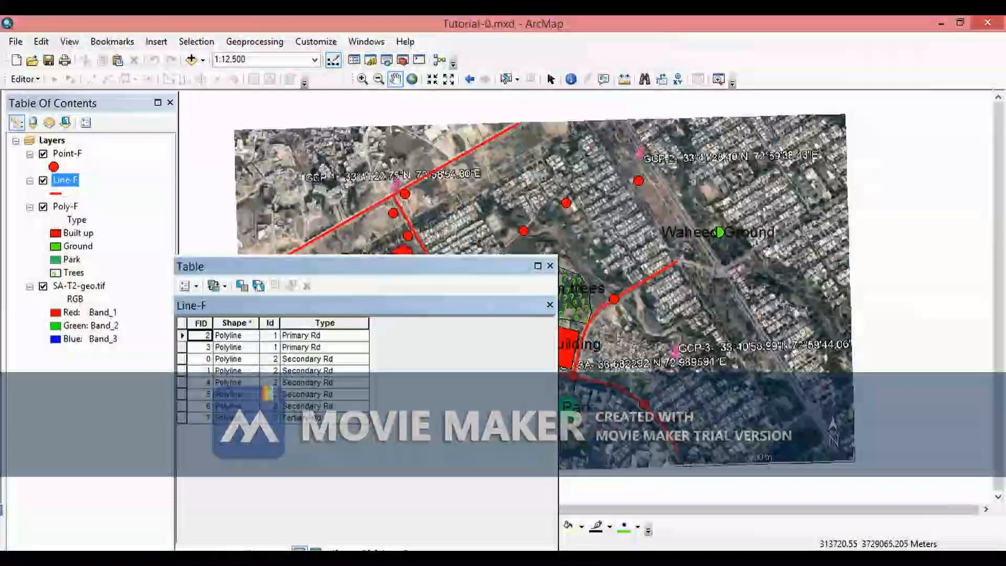
- Close the Line-F attribute table and label the Line-F features by the Id field at 10 pt
click(552, 265)
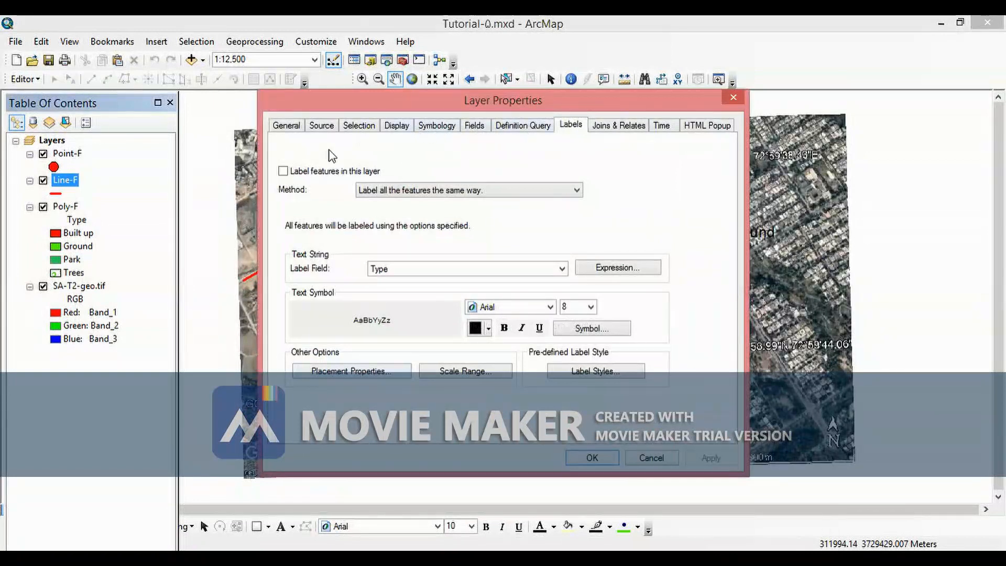
click(563, 269)
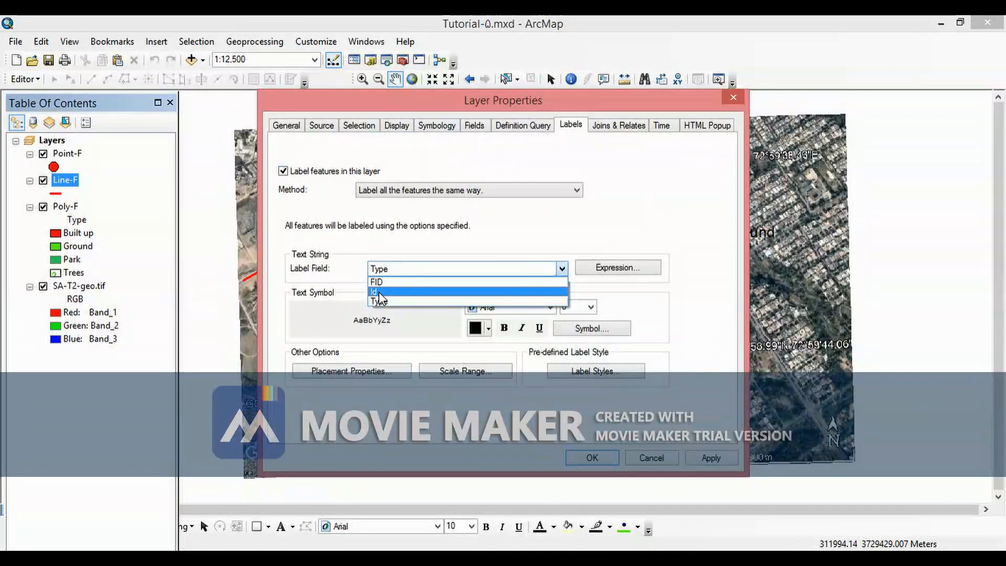
click(380, 292)
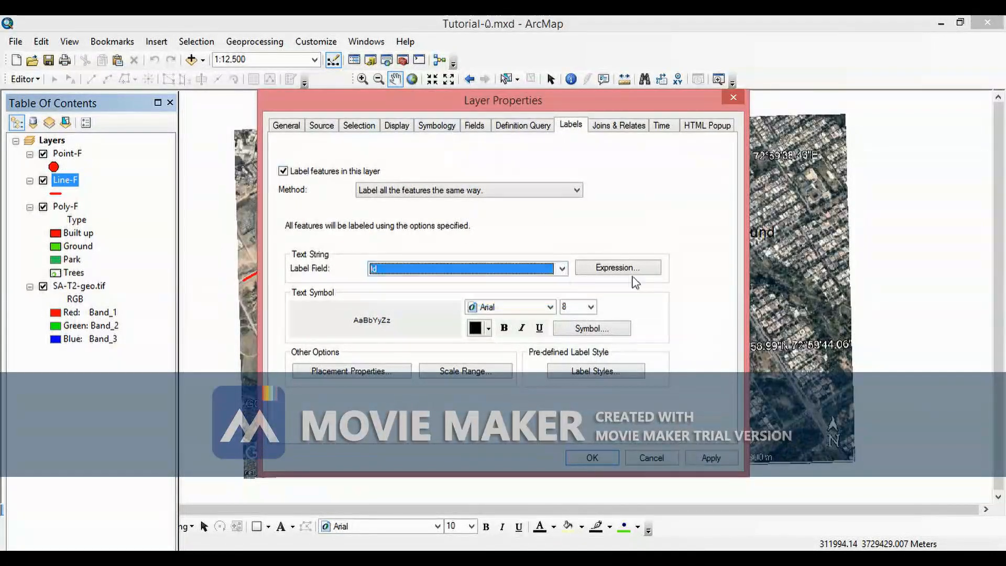
click(591, 308)
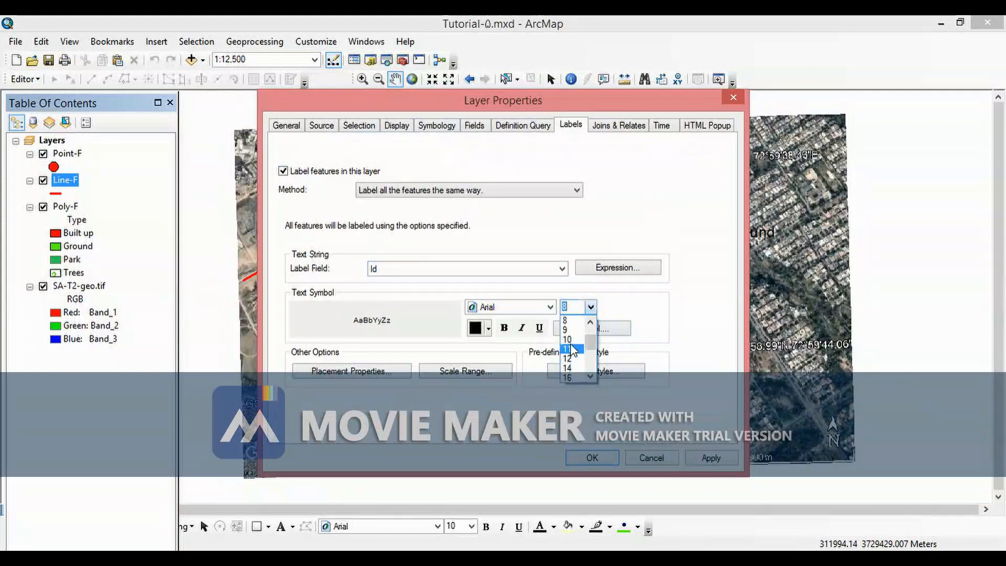
click(573, 342)
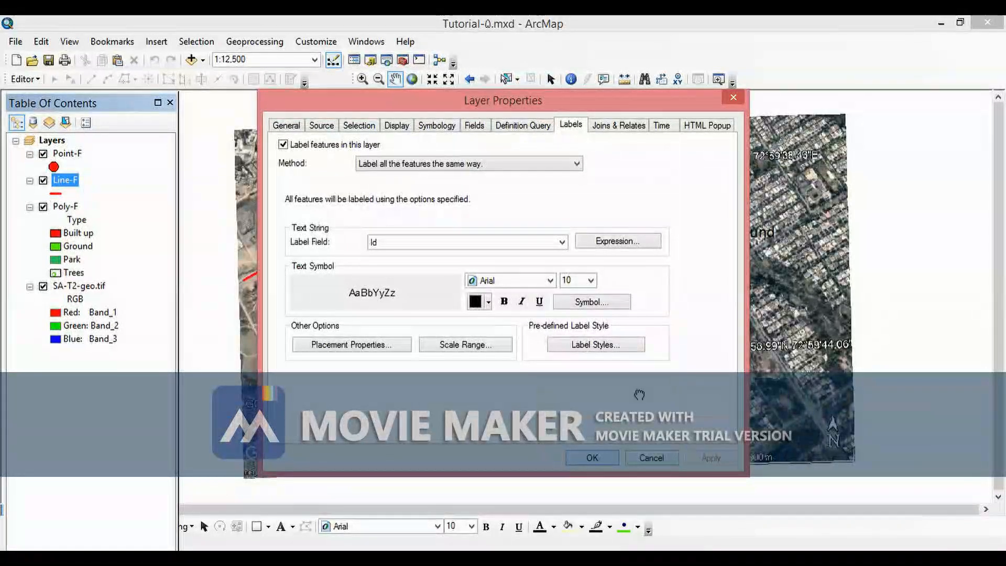
click(651, 458)
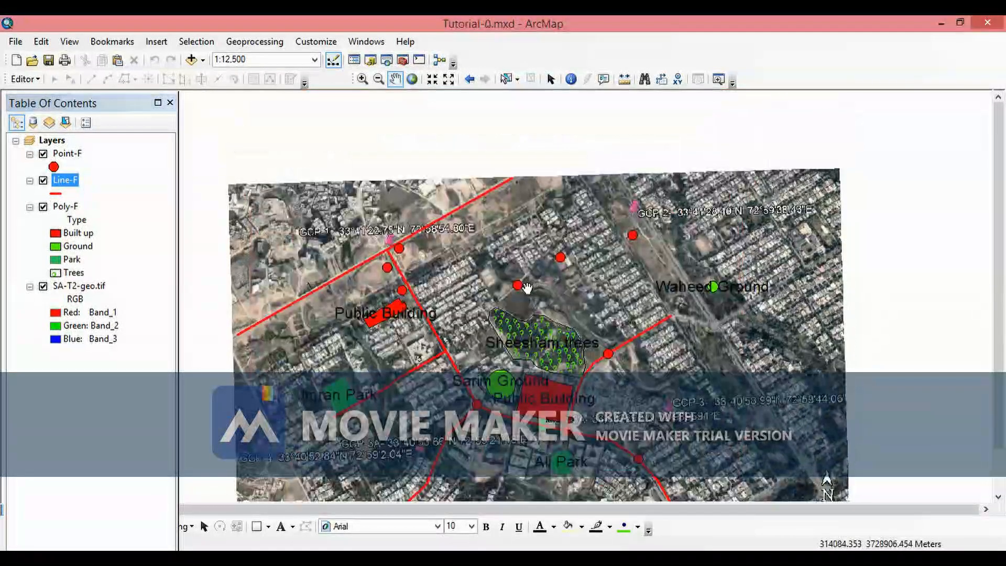
- Hide the SA-T2-geo.tif image layer
scroll(525, 286, down, 1)
scroll(526, 287, down, 2)
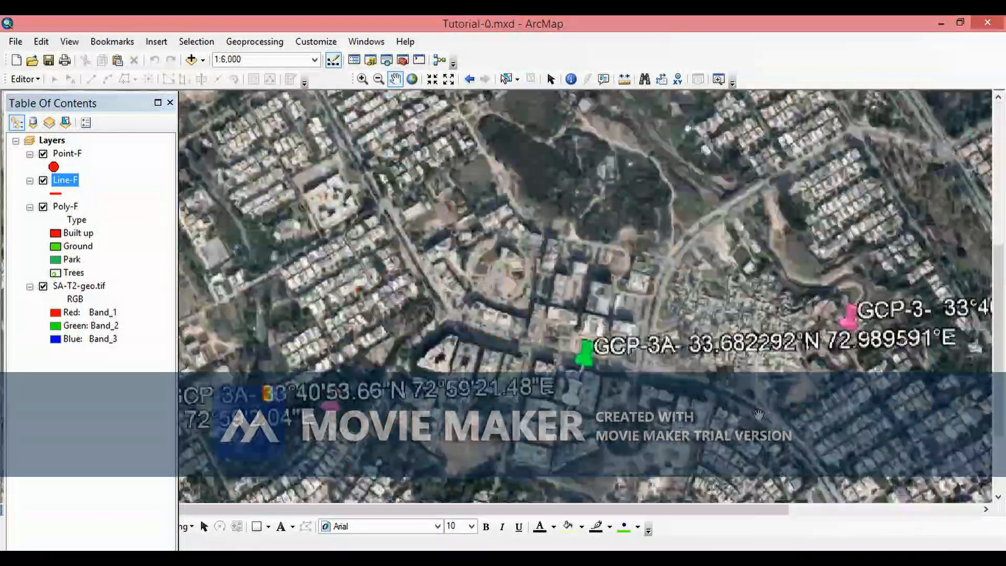
drag(706, 383, 585, 302)
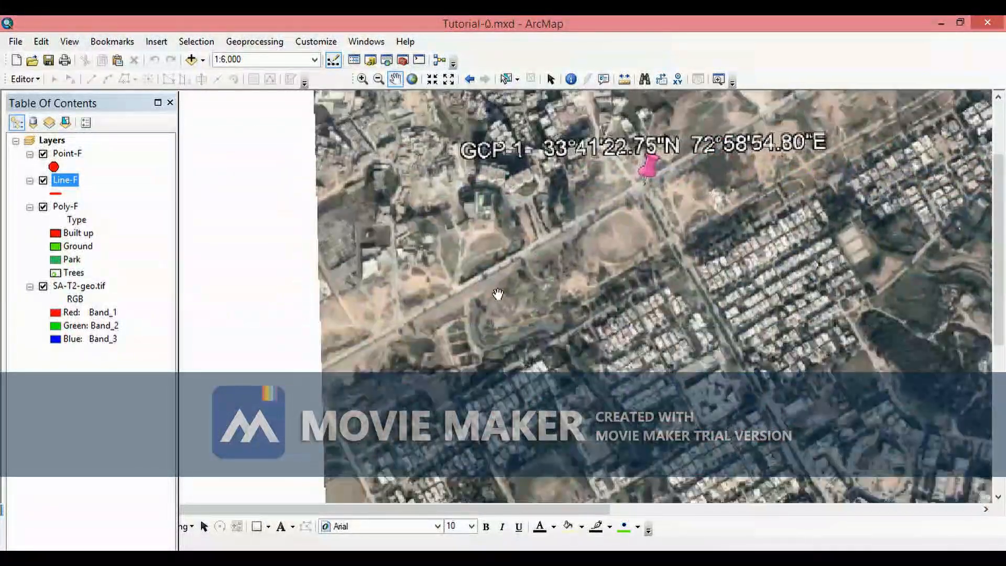
drag(498, 294, 424, 323)
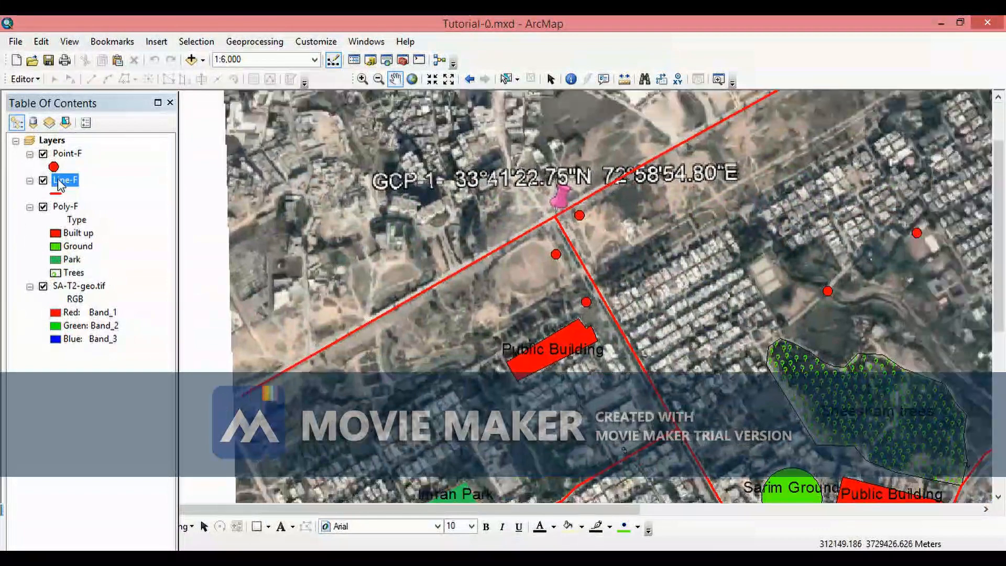
click(43, 286)
- Pan and zoom around the map to inspect the labelled lines and polygons without the imagery
drag(679, 279, 599, 334)
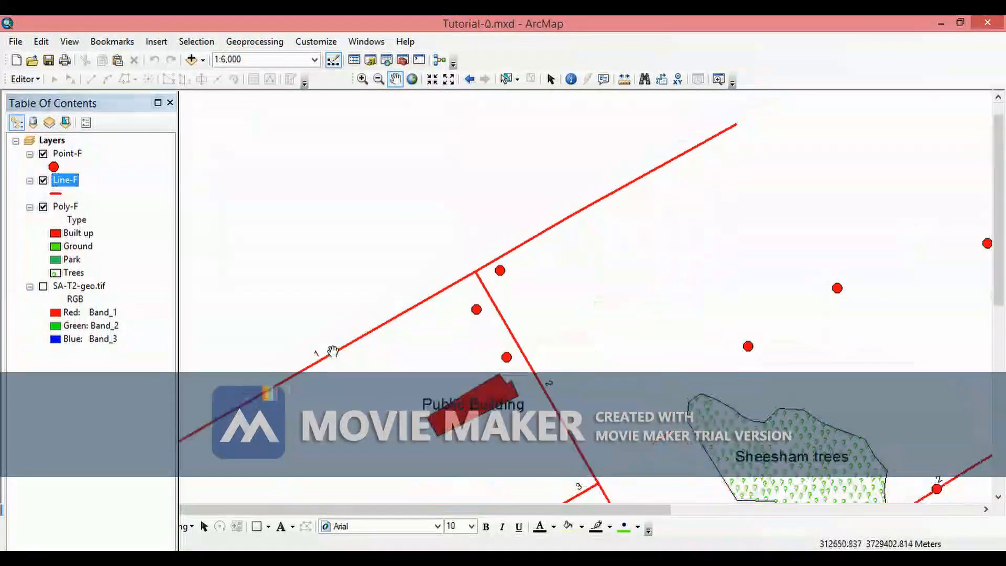
drag(564, 409, 522, 259)
drag(532, 420, 521, 320)
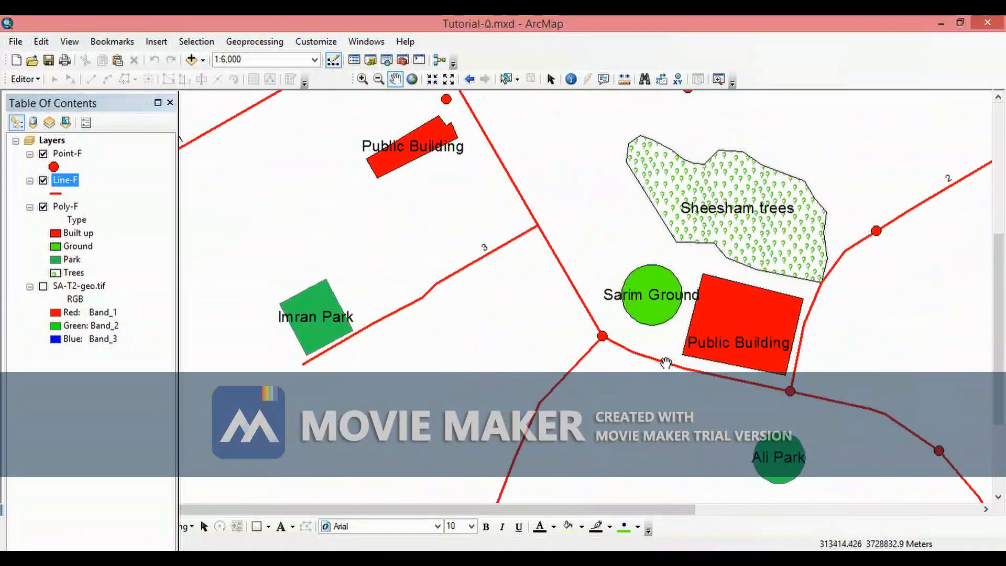
scroll(676, 366, up, 2)
scroll(676, 367, up, 1)
scroll(676, 367, down, 3)
drag(786, 303, 564, 294)
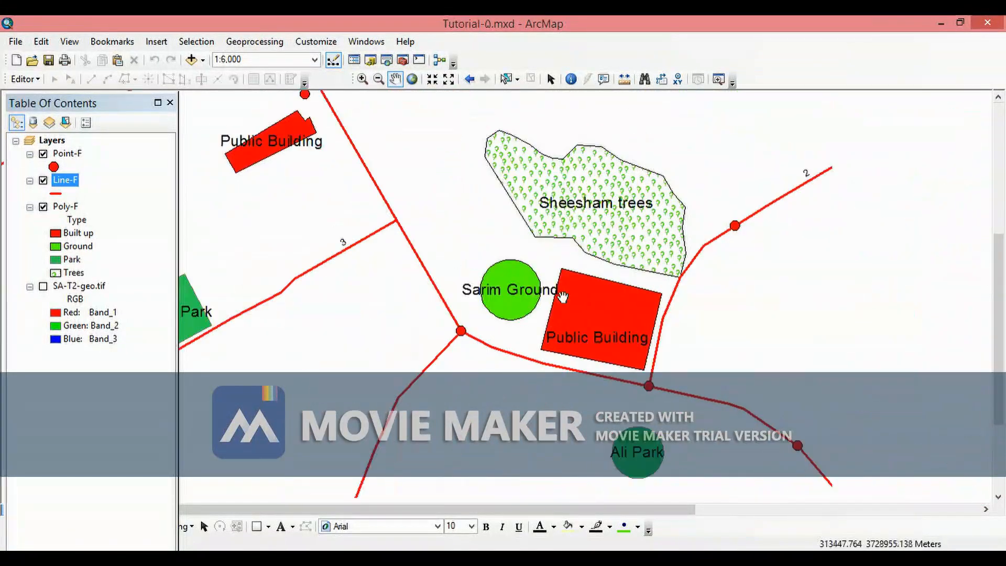
scroll(543, 333, down, 2)
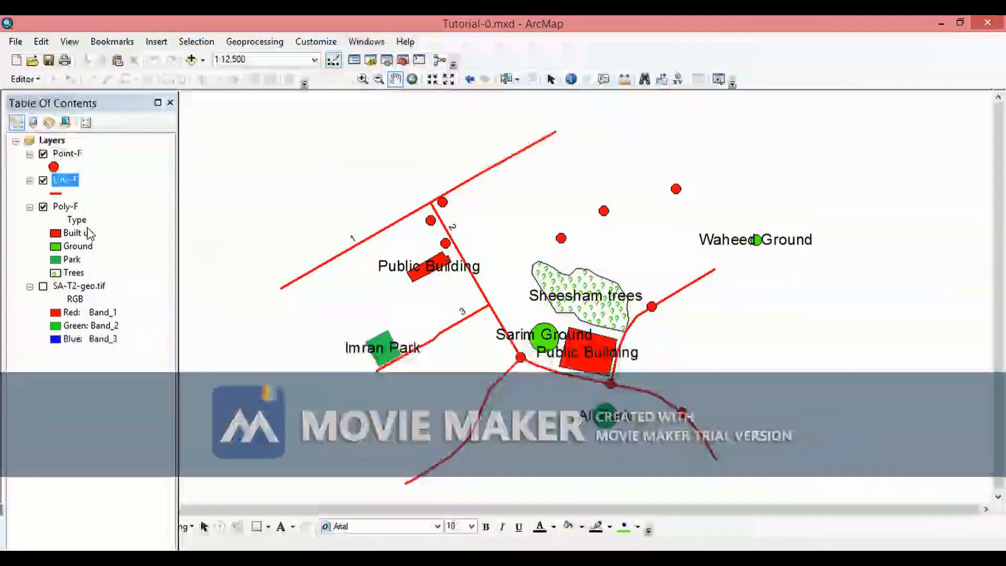
- Symbolize the Line-F layer by unique values of the Type field, adding all values and applying
right_click(66, 182)
click(121, 481)
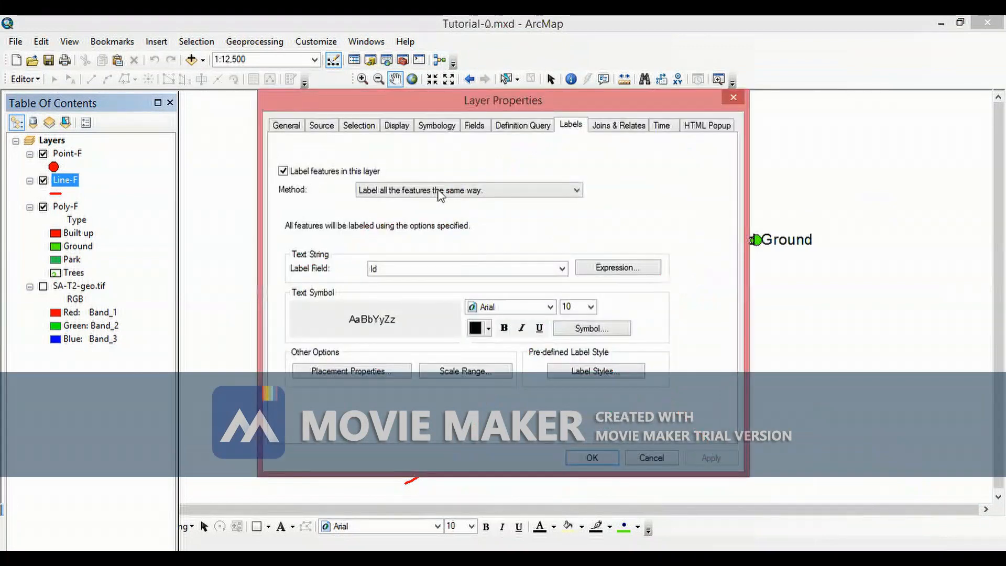
click(426, 127)
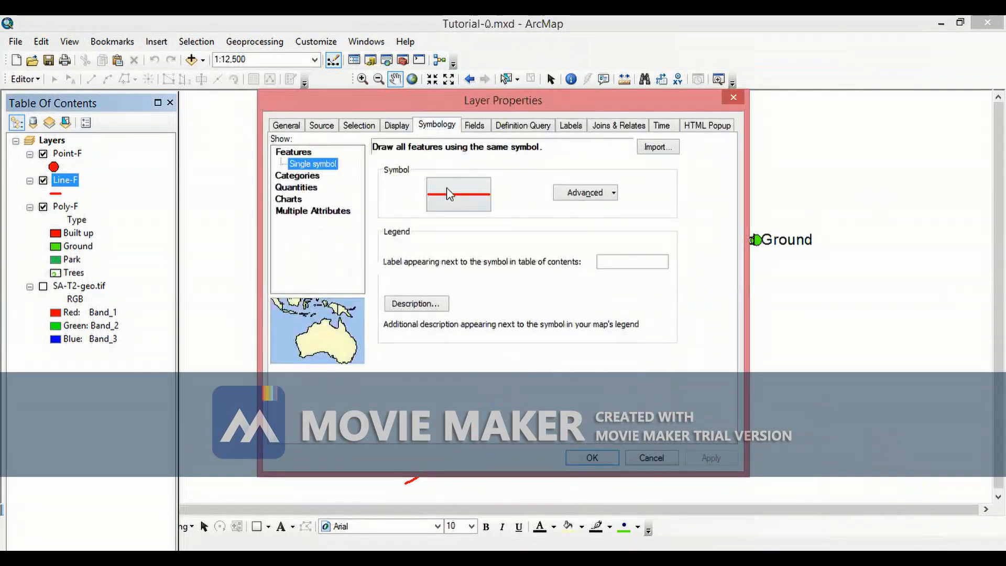
click(305, 178)
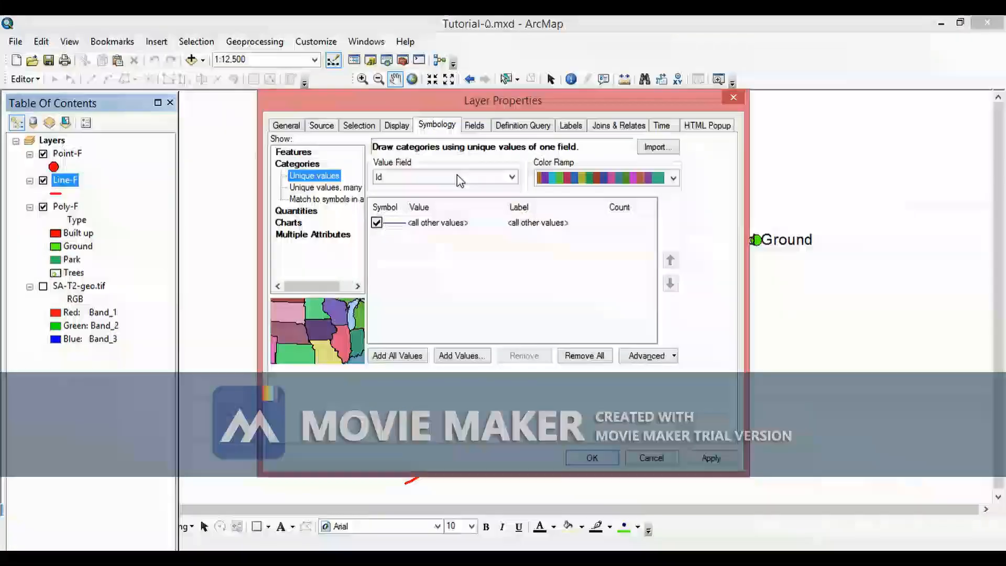
click(414, 178)
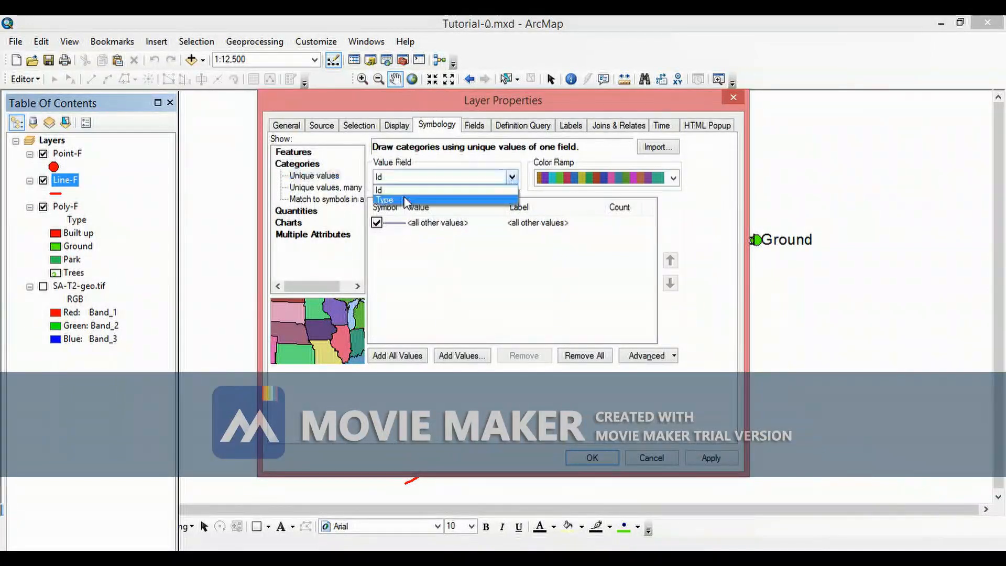
click(398, 192)
click(394, 357)
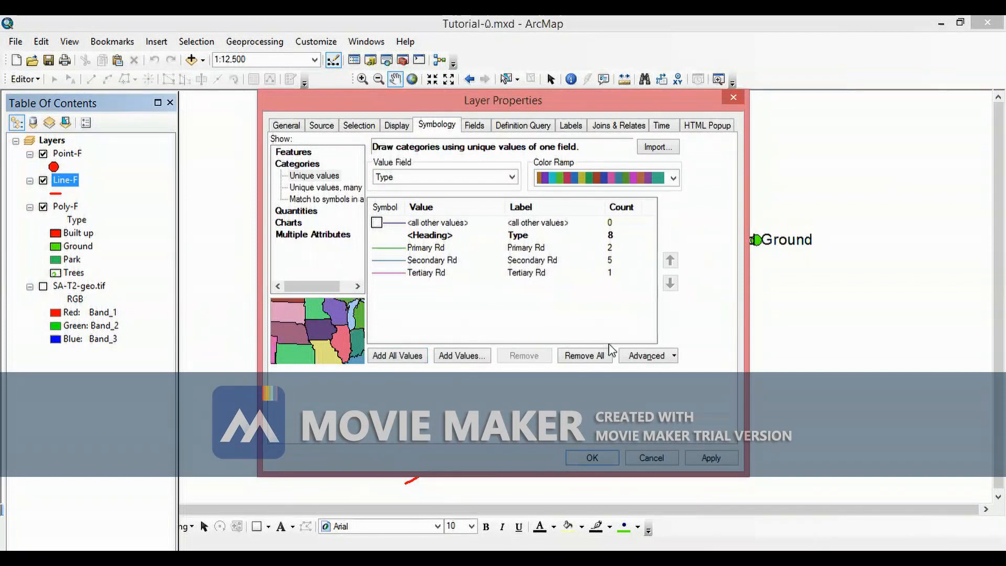
click(691, 460)
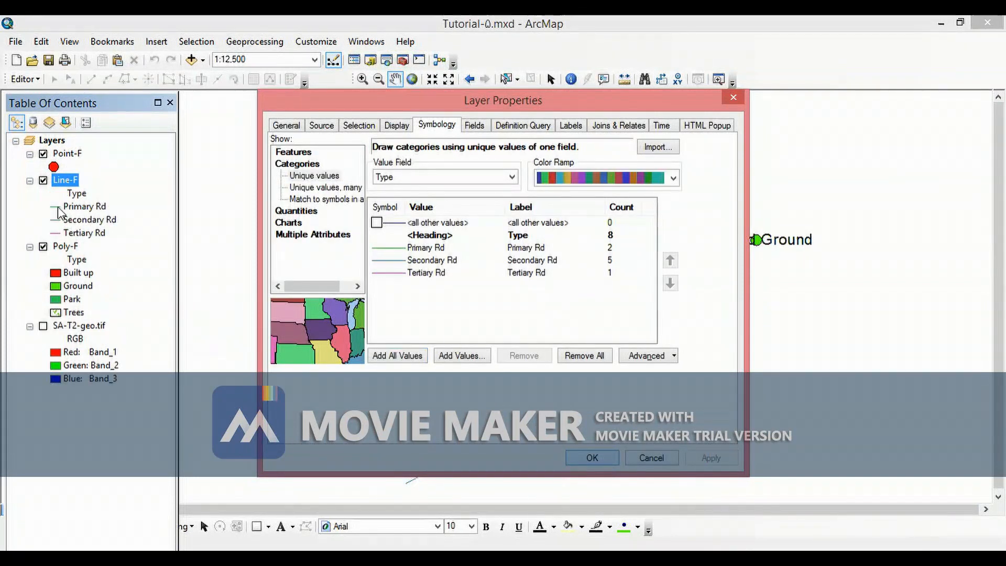
key(Return)
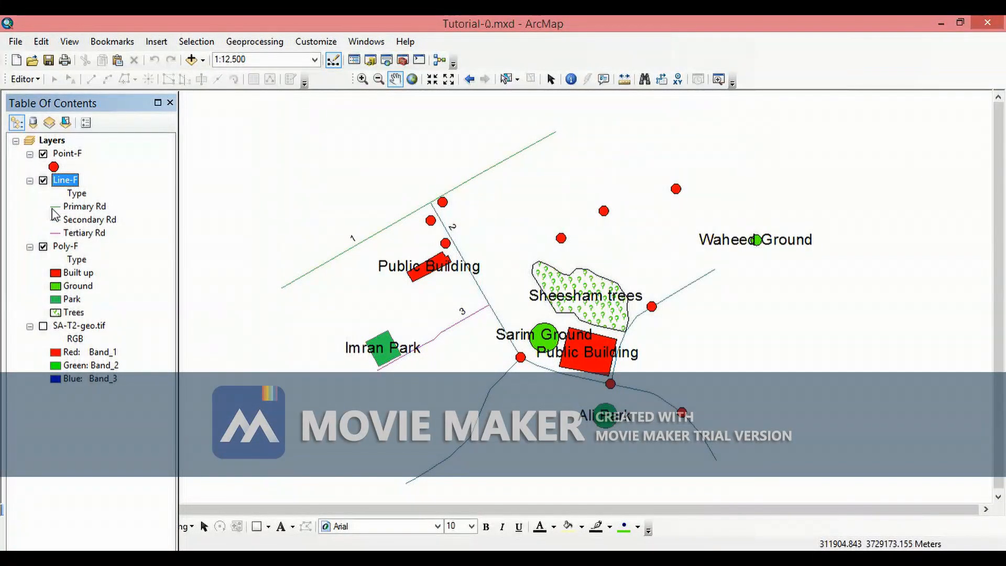
- Set the Primary Rd symbol to the Highway line style with a width of 2
click(57, 208)
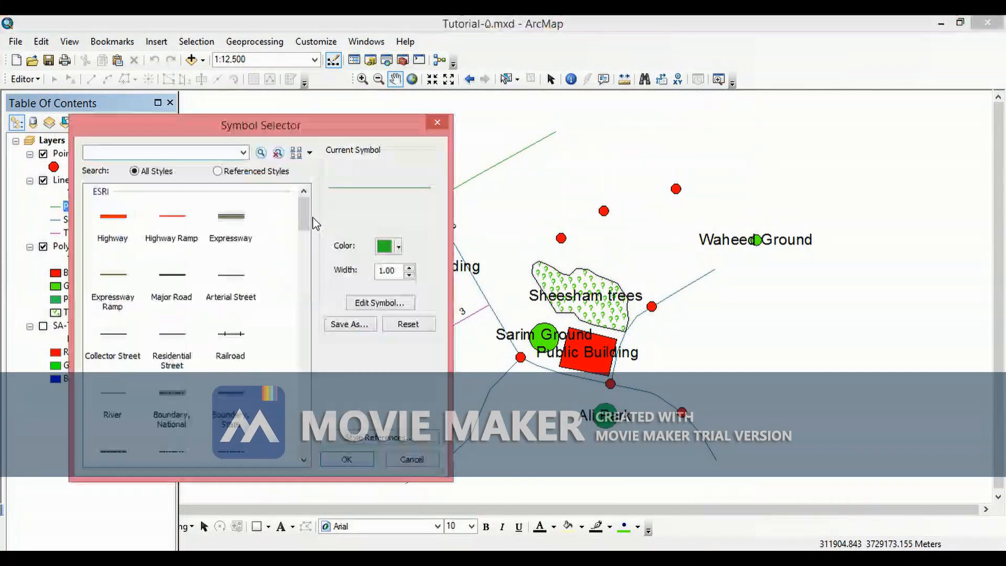
click(124, 220)
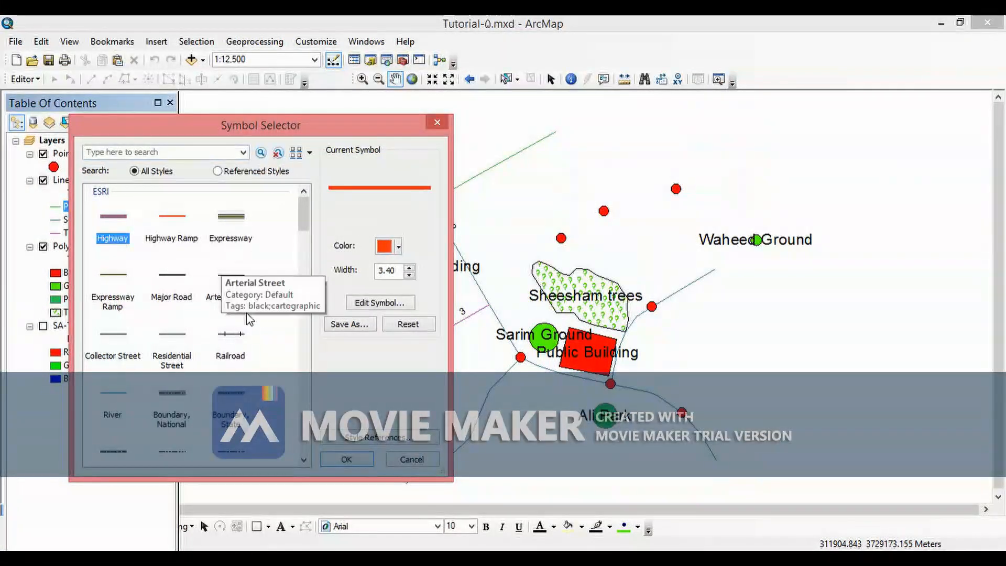
click(409, 275)
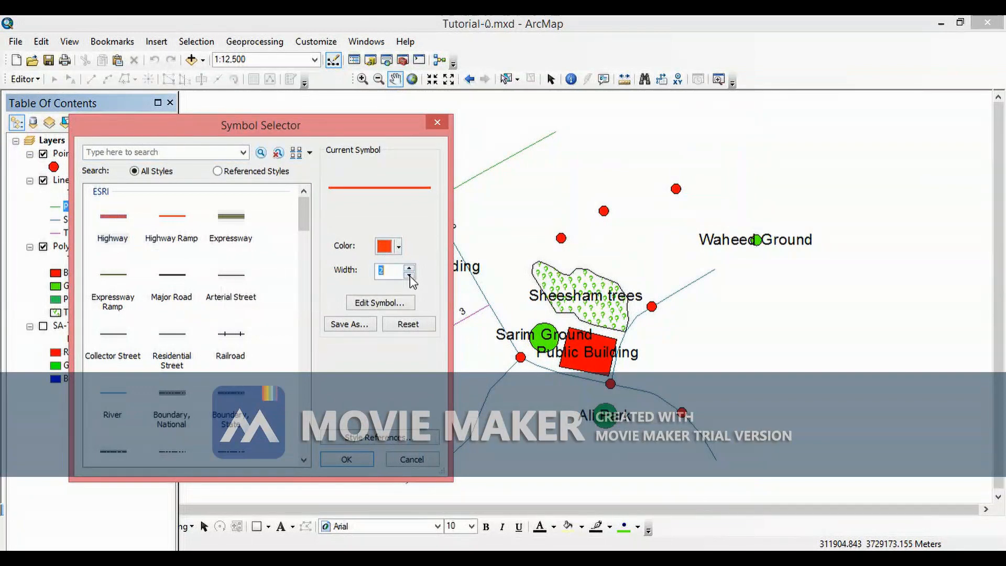
click(327, 461)
- Set the Secondary Rd symbol to a red line with a width of 2
double_click(56, 222)
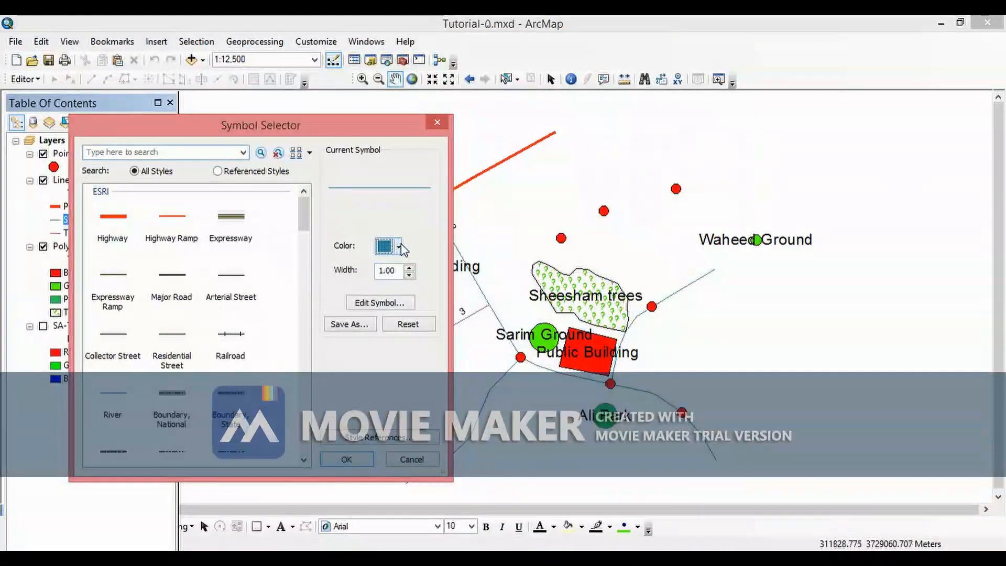
click(401, 248)
click(395, 315)
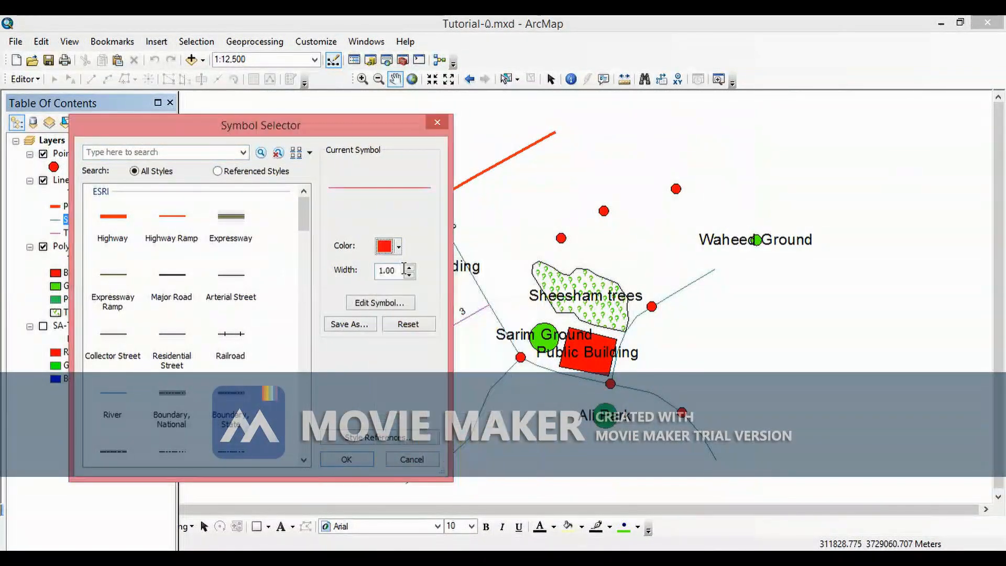
click(410, 268)
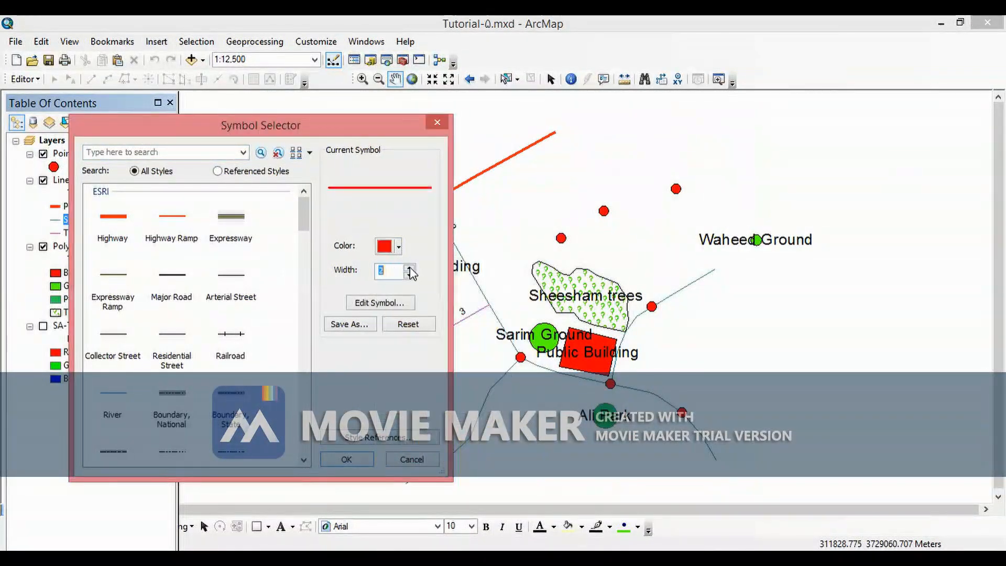
click(337, 459)
- Change the Tertiary Rd symbol colour to red
double_click(56, 233)
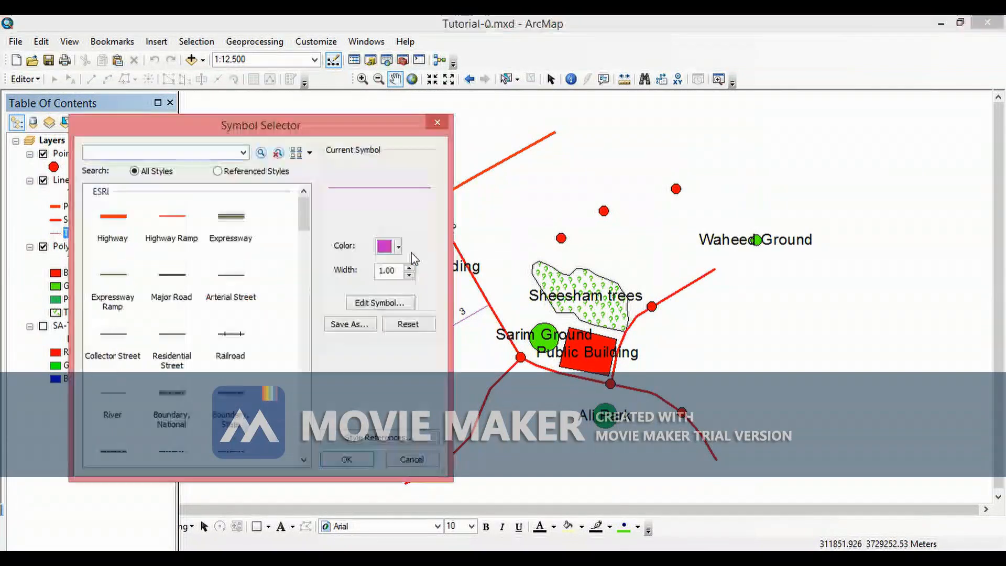
click(397, 250)
click(399, 248)
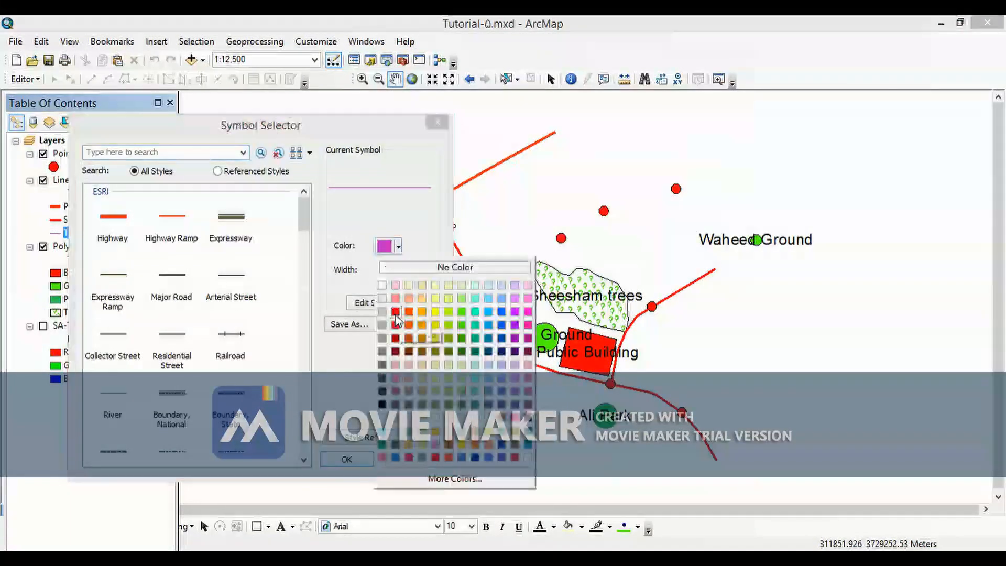
click(395, 315)
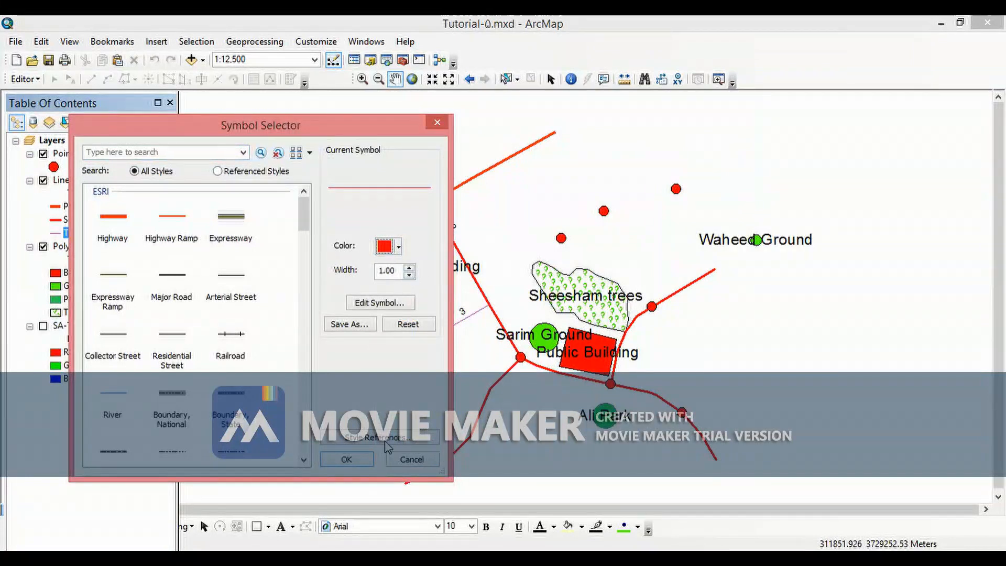
click(352, 460)
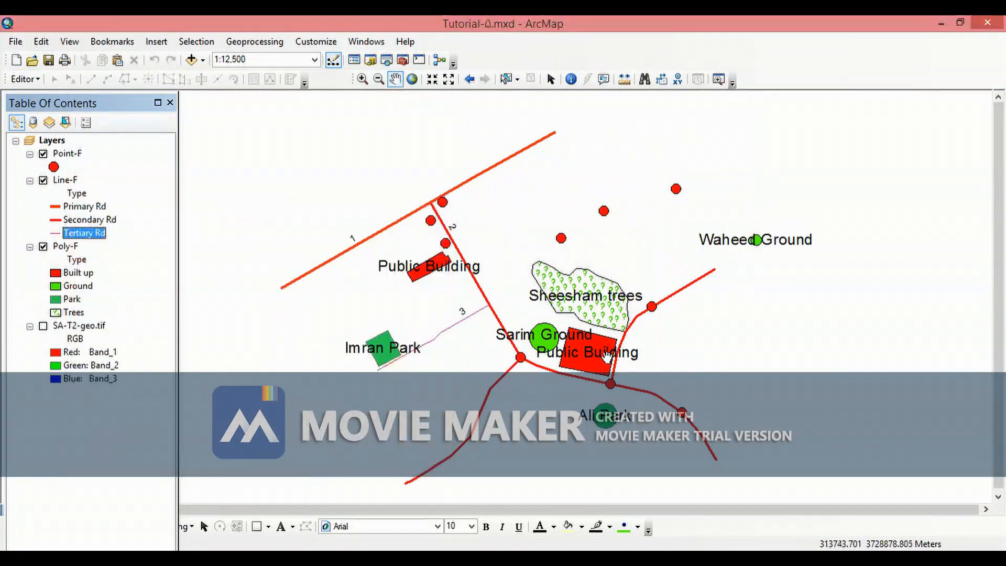
- Zoom and pan around the map to inspect the road symbols alongside the other layers
scroll(472, 293, up, 3)
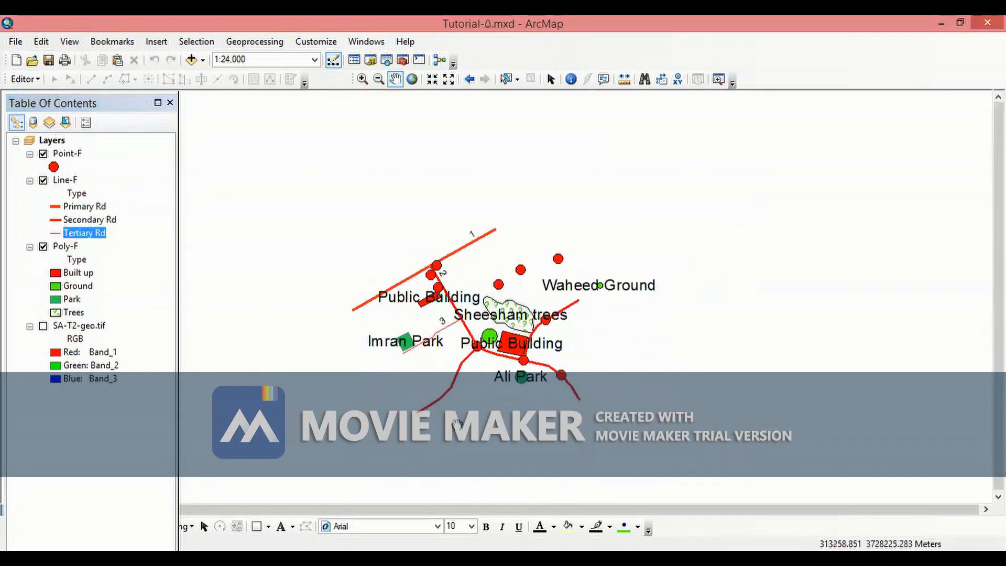
scroll(629, 341, down, 3)
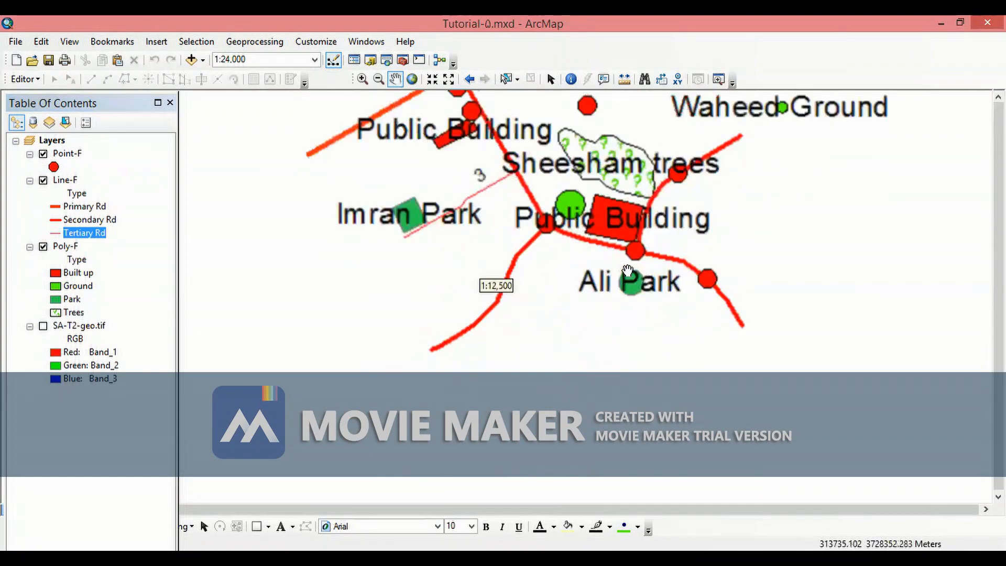
drag(600, 341, 589, 435)
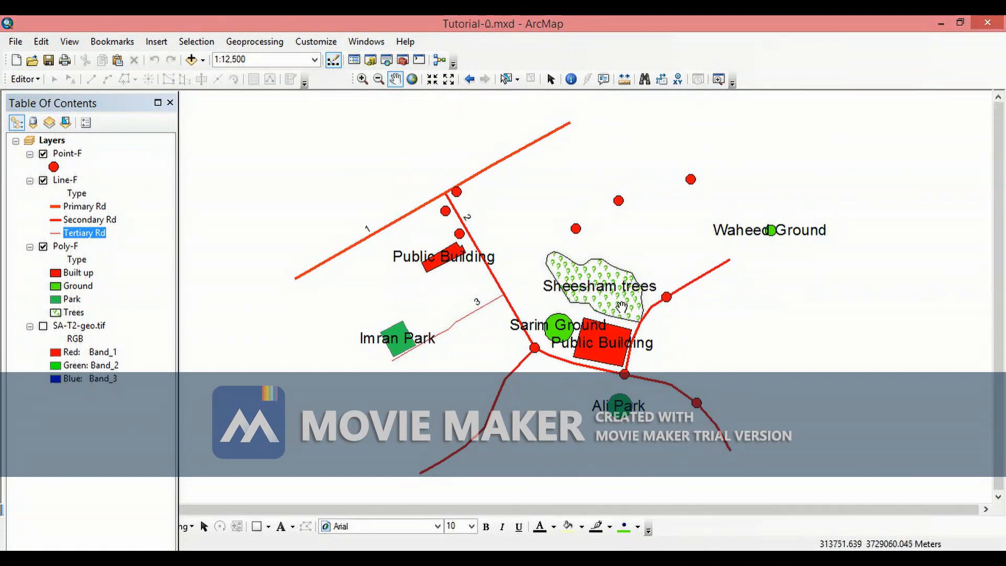
drag(623, 307, 598, 274)
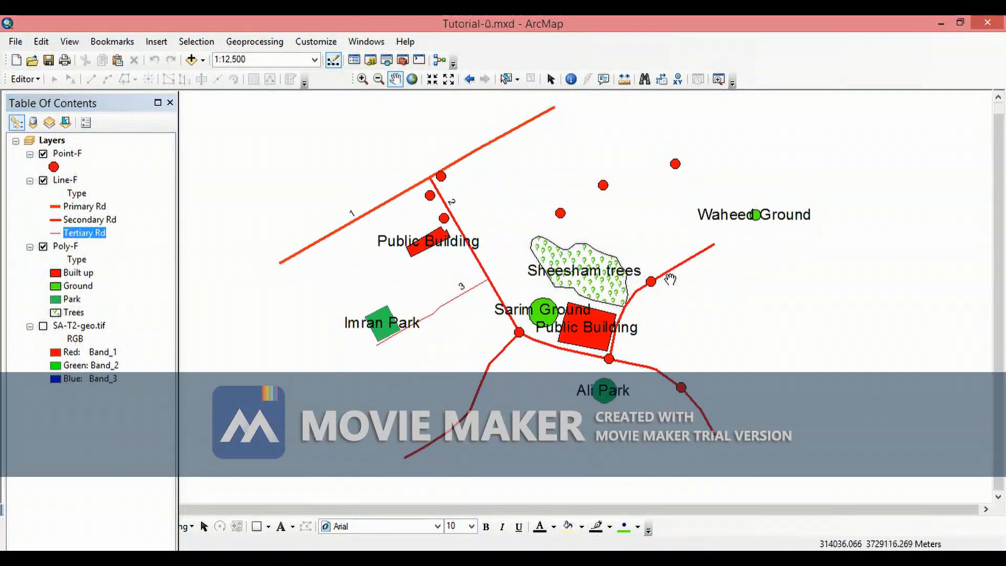
drag(647, 258, 644, 322)
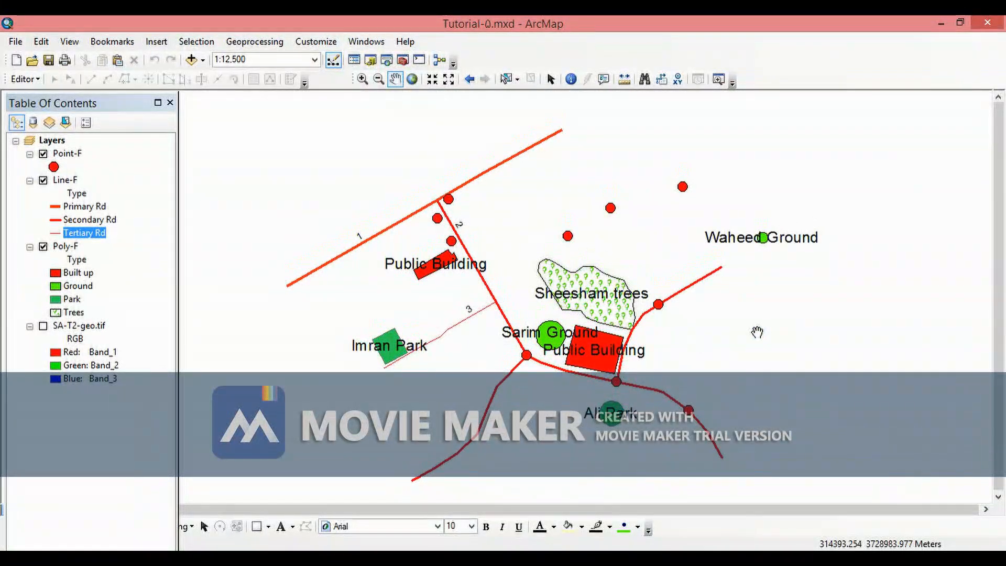
drag(684, 352, 695, 342)
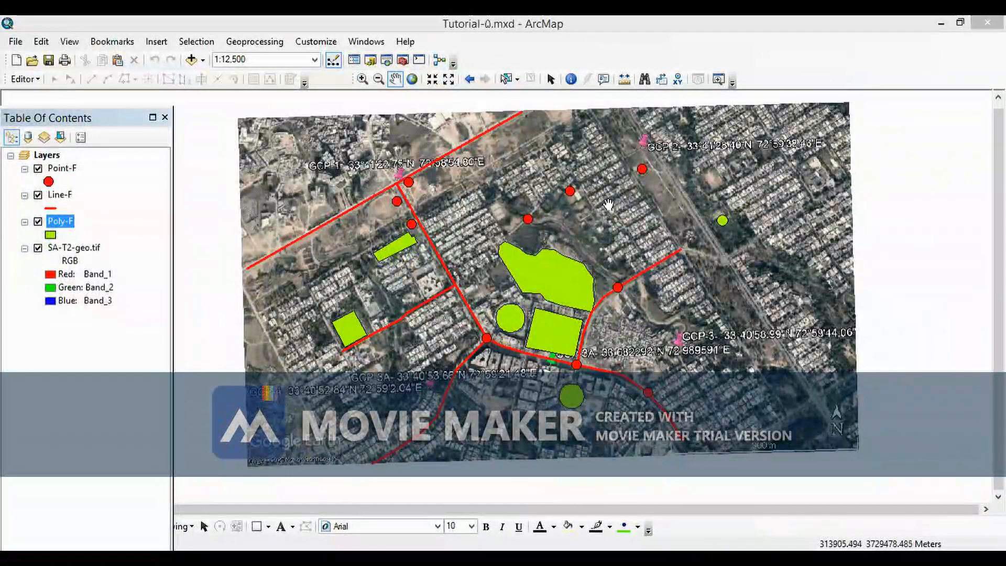
drag(612, 231, 591, 282)
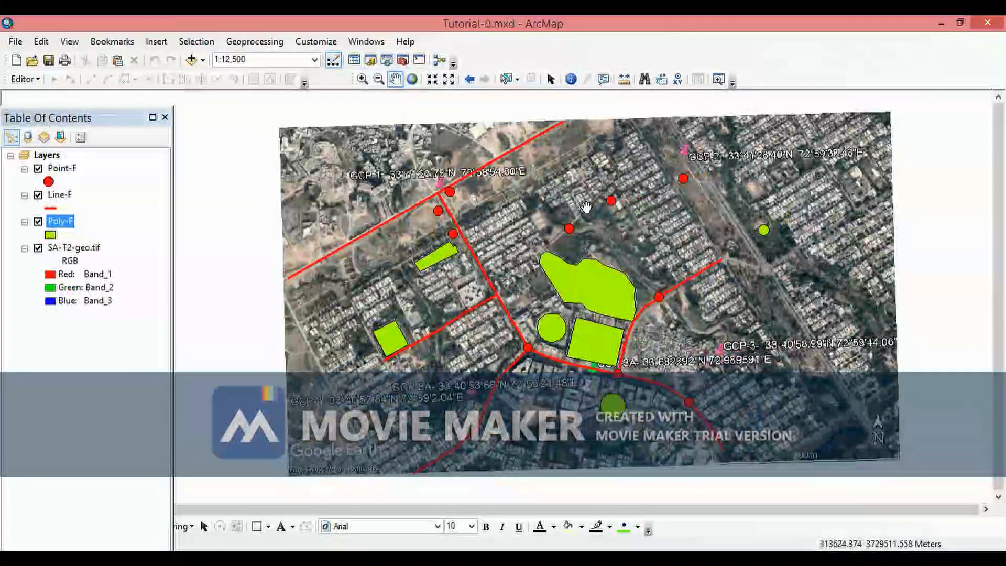
drag(586, 207, 500, 179)
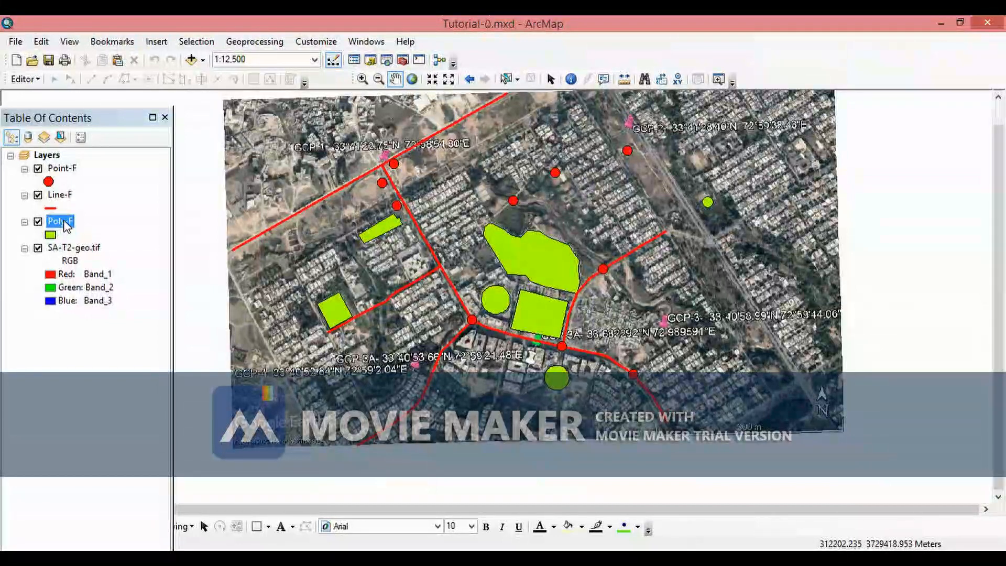
- Open the Poly-F attribute table to review the Type field, then close it
right_click(65, 227)
click(105, 262)
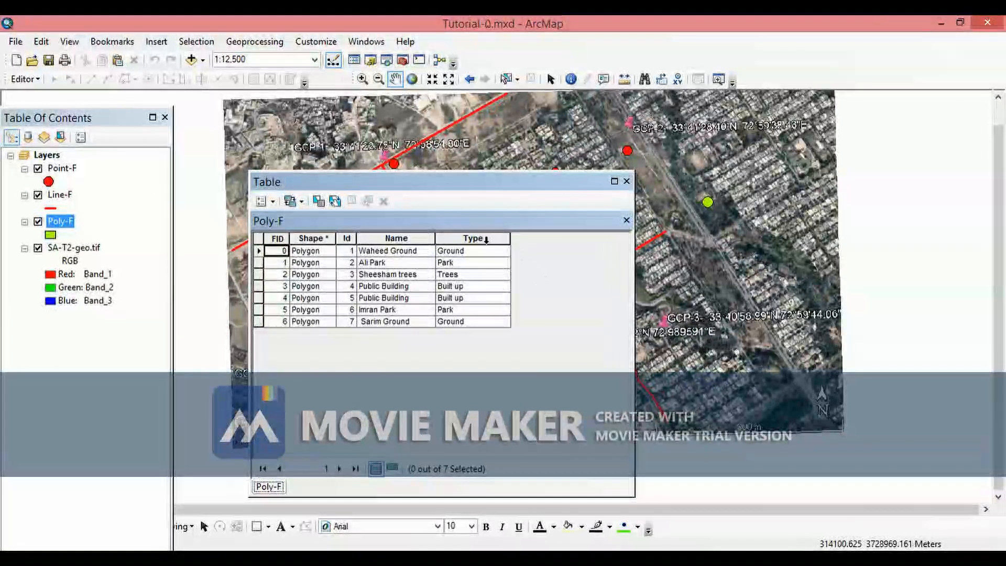
click(486, 240)
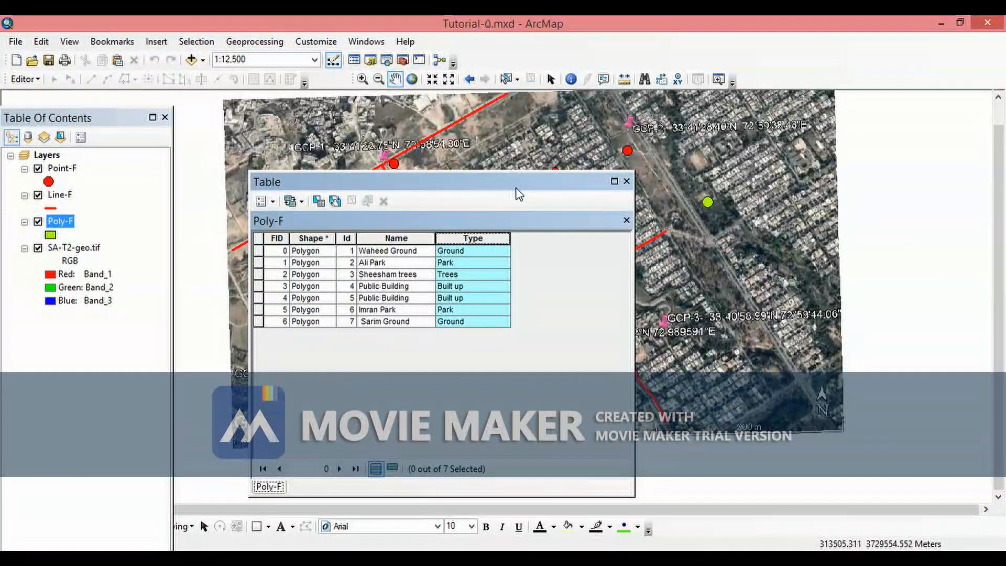
drag(574, 182, 614, 229)
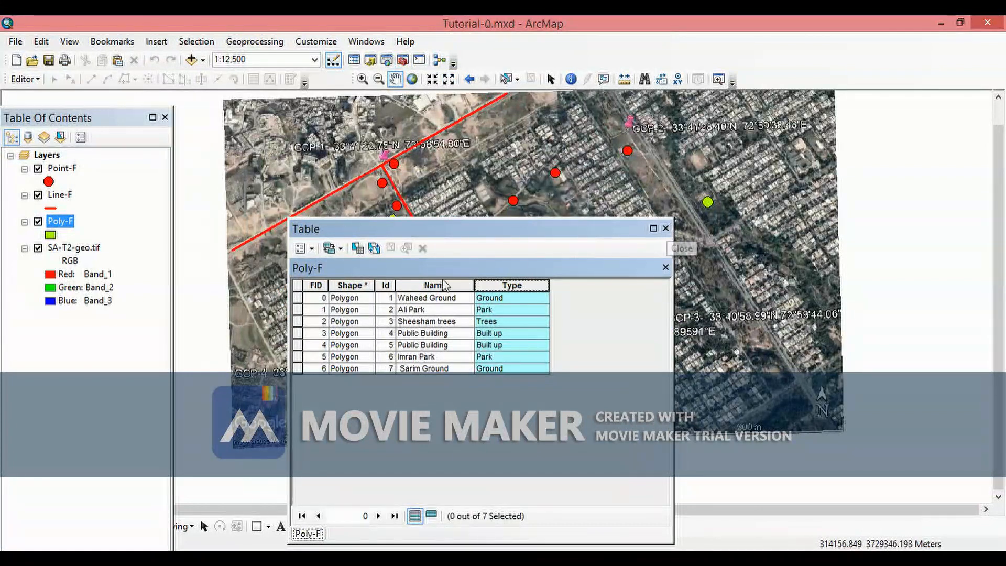
click(666, 229)
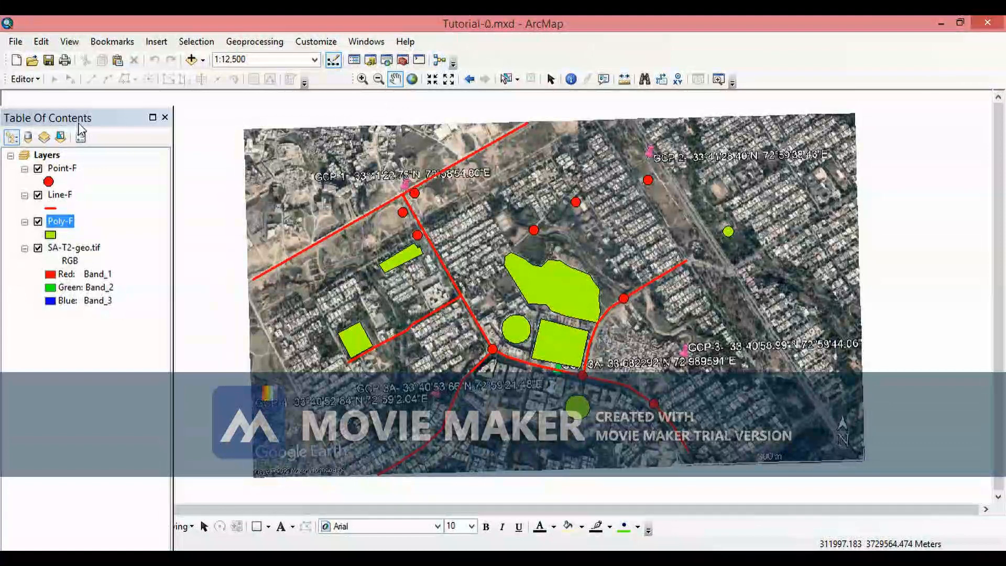
- Symbolize the Poly-F layer by categories of unique values from the Type field, adding all values
drag(79, 124, 83, 109)
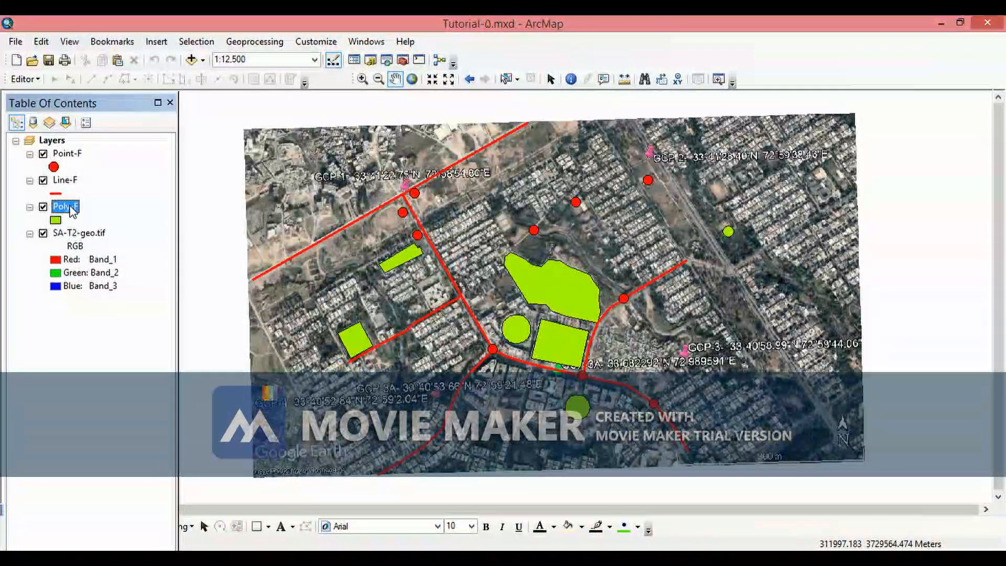
right_click(72, 210)
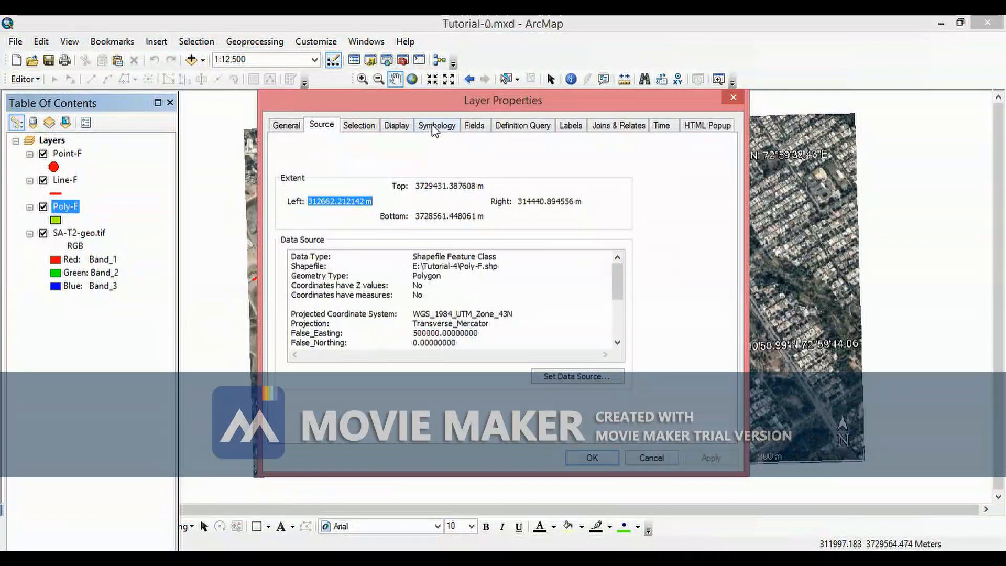
click(435, 126)
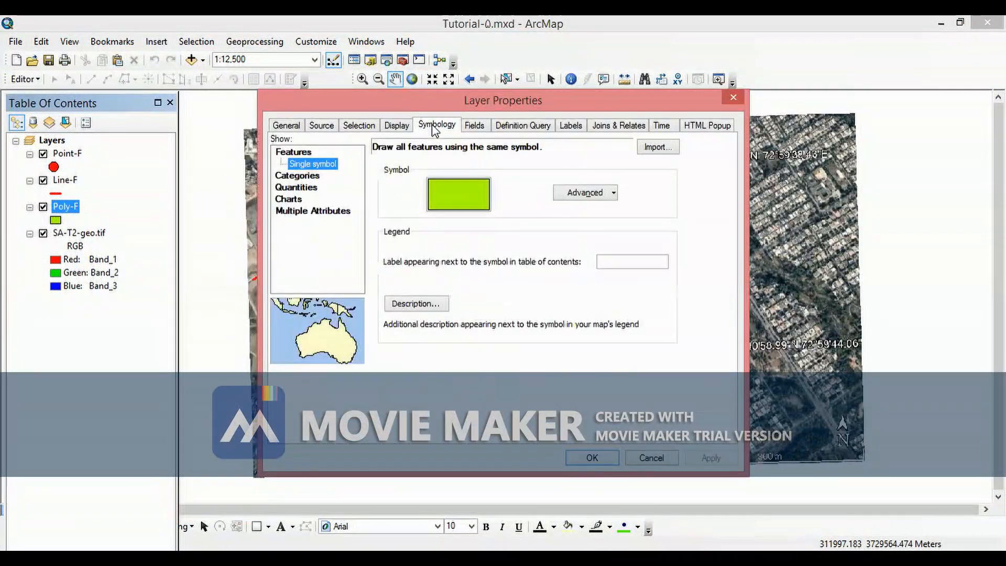
click(293, 176)
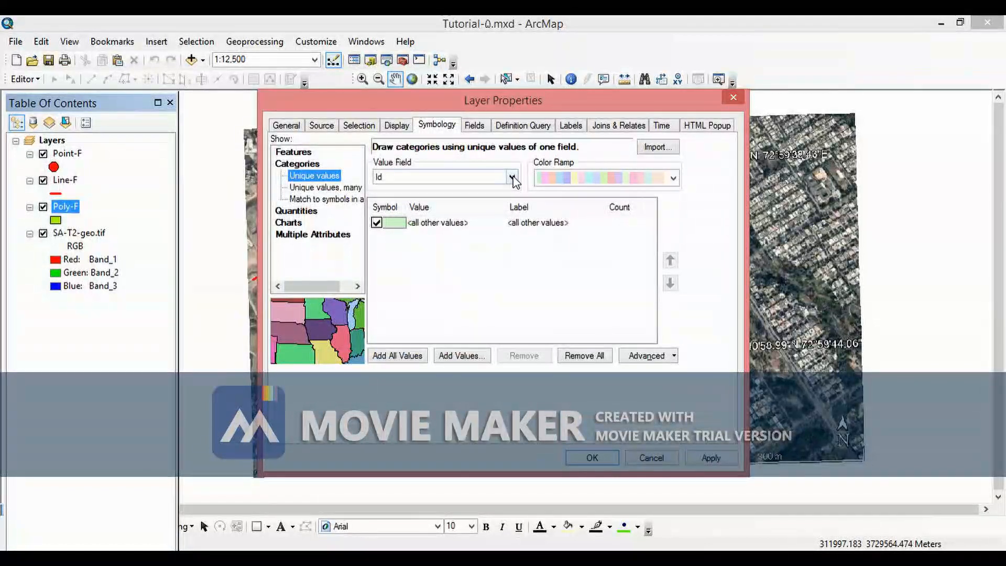
click(512, 178)
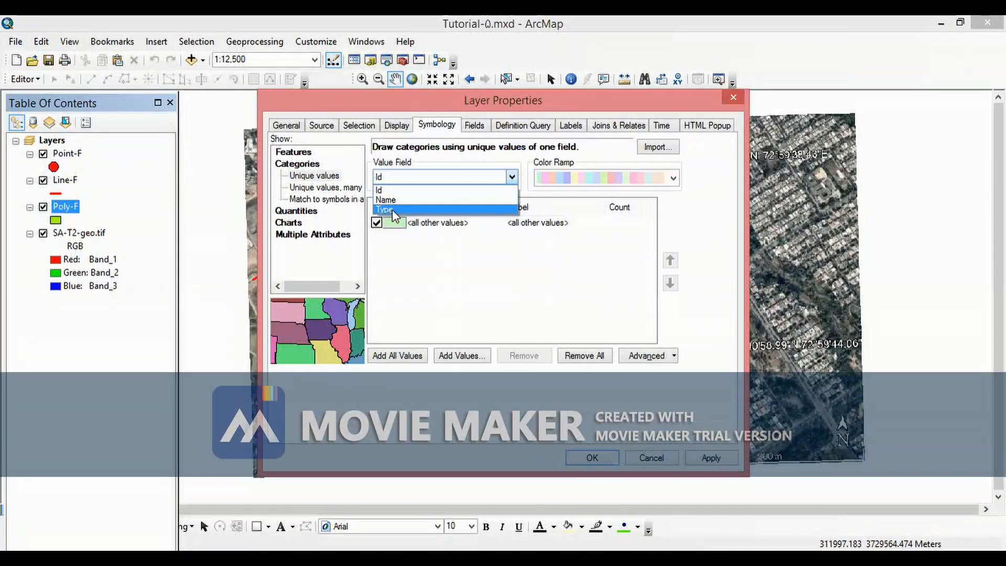
click(392, 209)
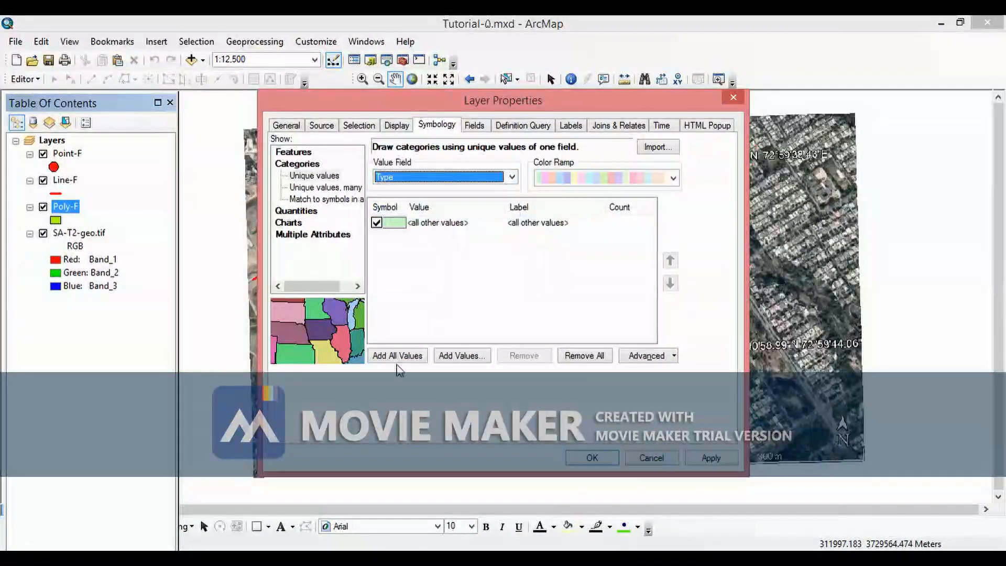
click(400, 357)
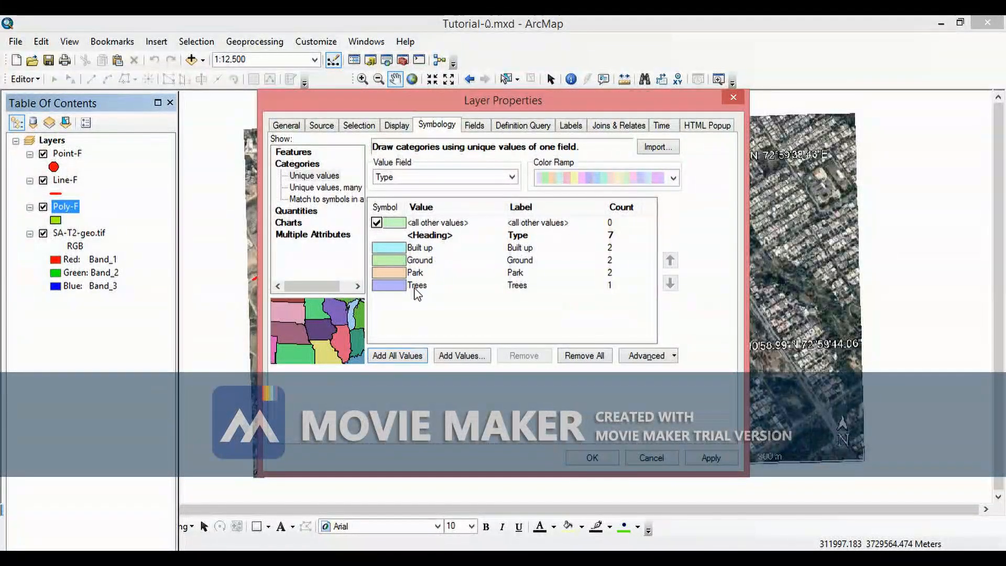
- Choose a multicolour ramp for the Poly-F Type categories and apply the symbology
click(673, 180)
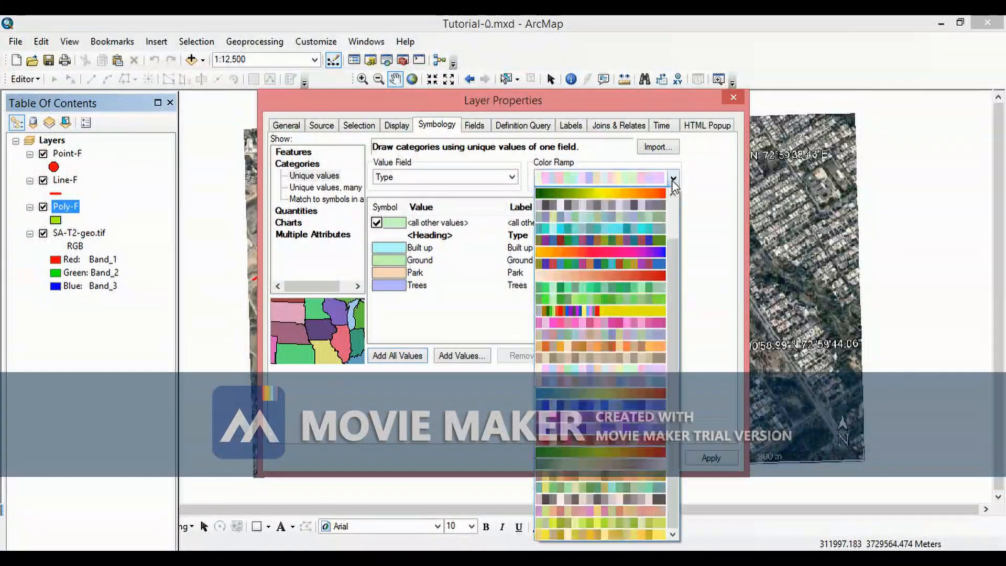
click(655, 239)
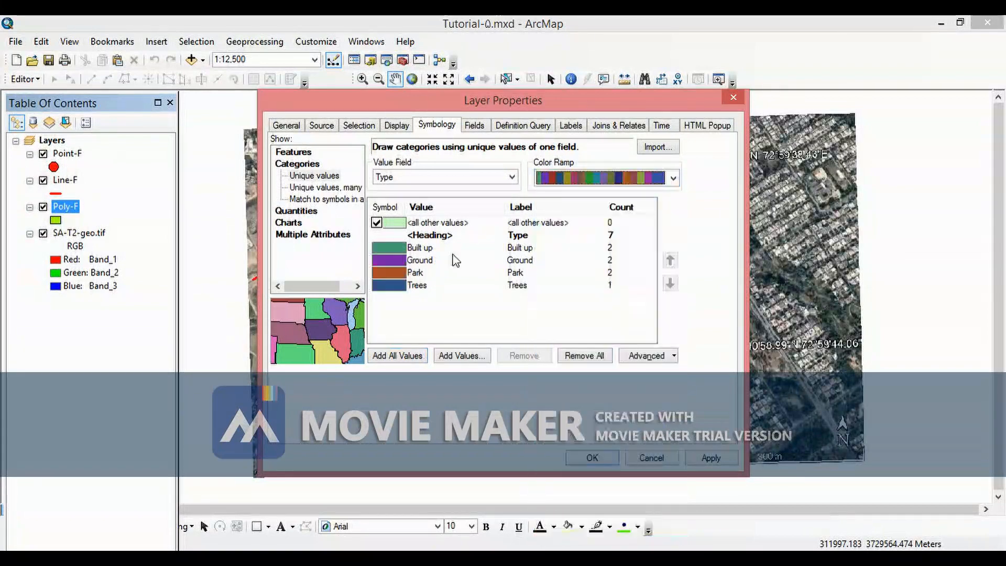
click(673, 178)
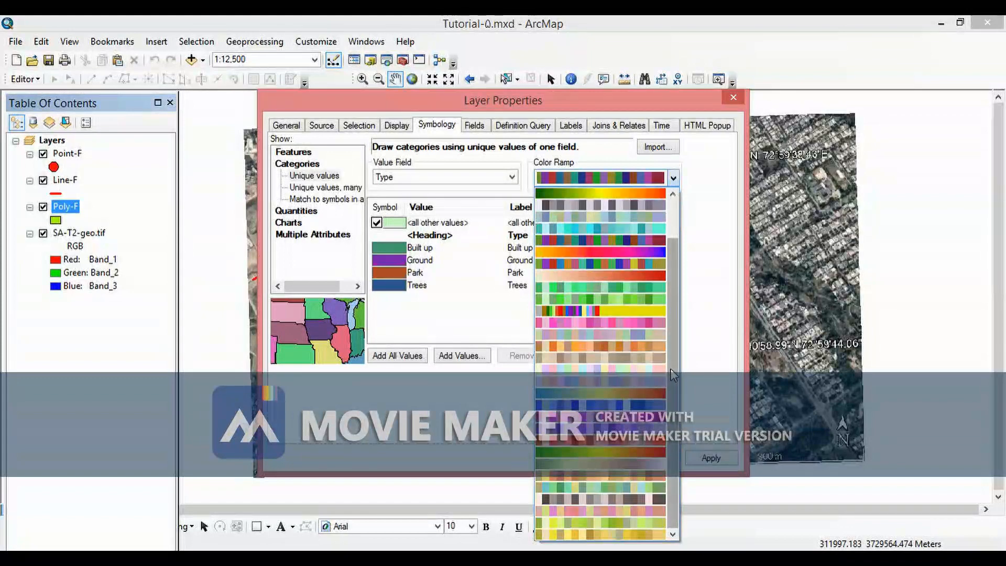
click(612, 267)
click(704, 462)
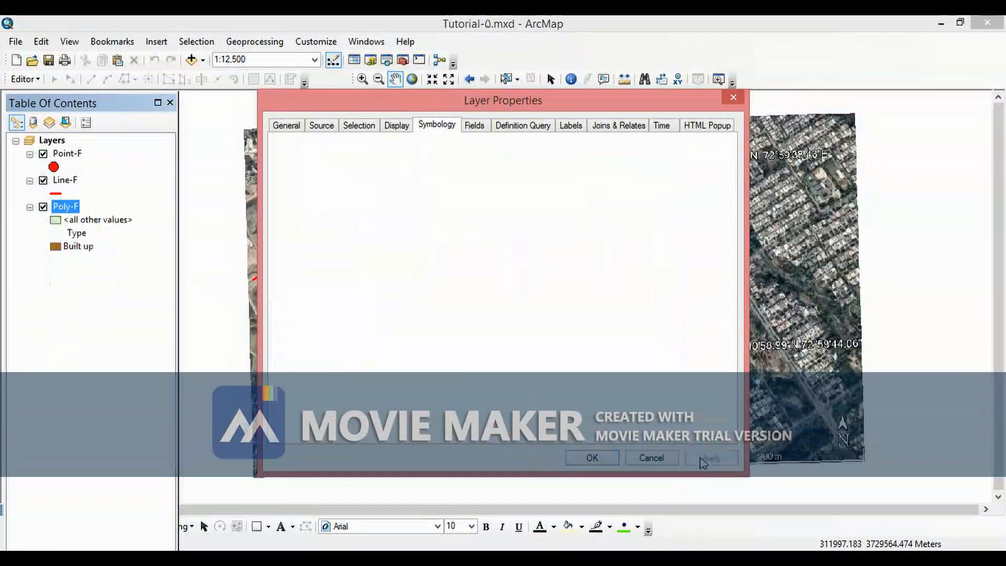
click(592, 459)
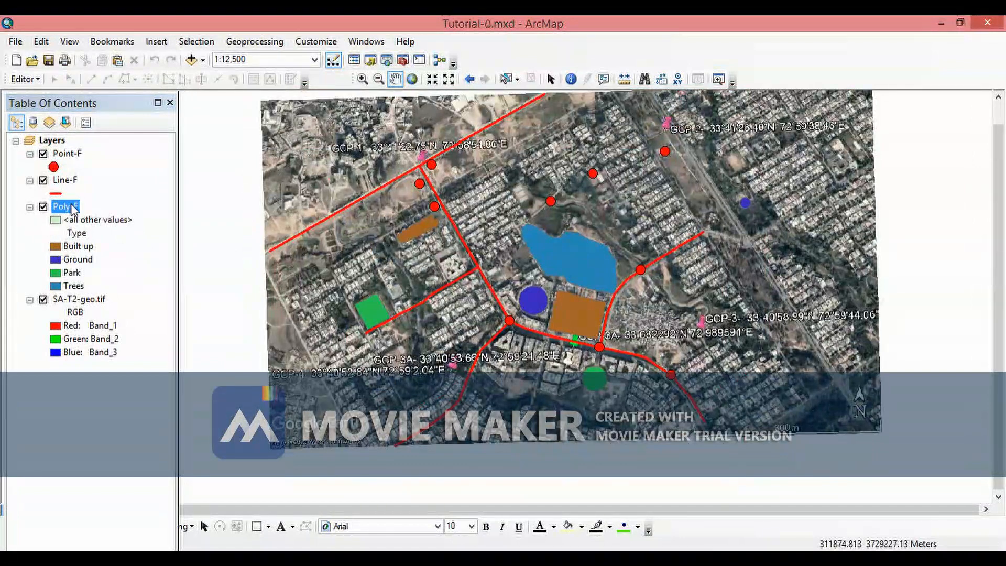
- Reopen Poly-F's properties and hide the <all other values> class, then apply
right_click(72, 210)
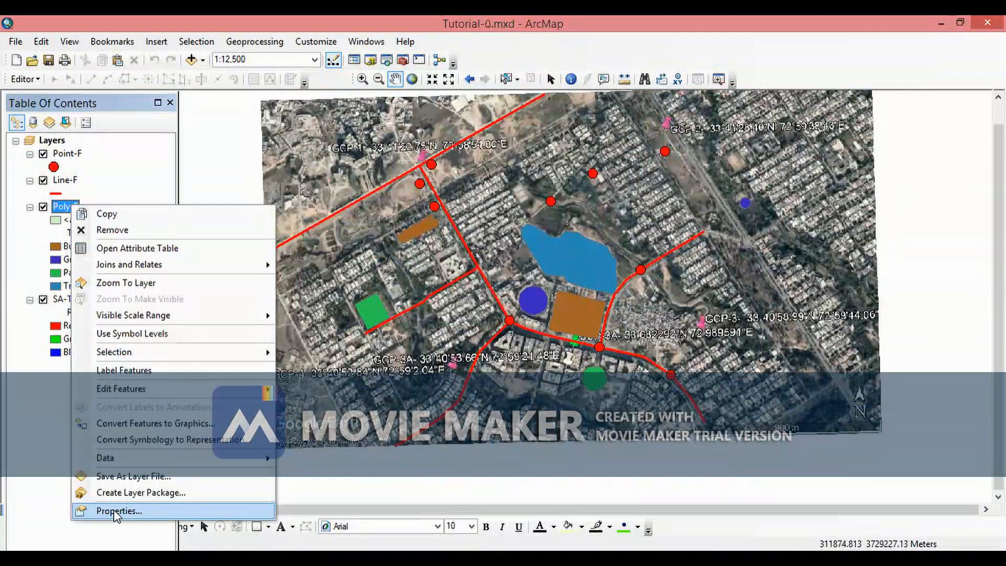
click(117, 512)
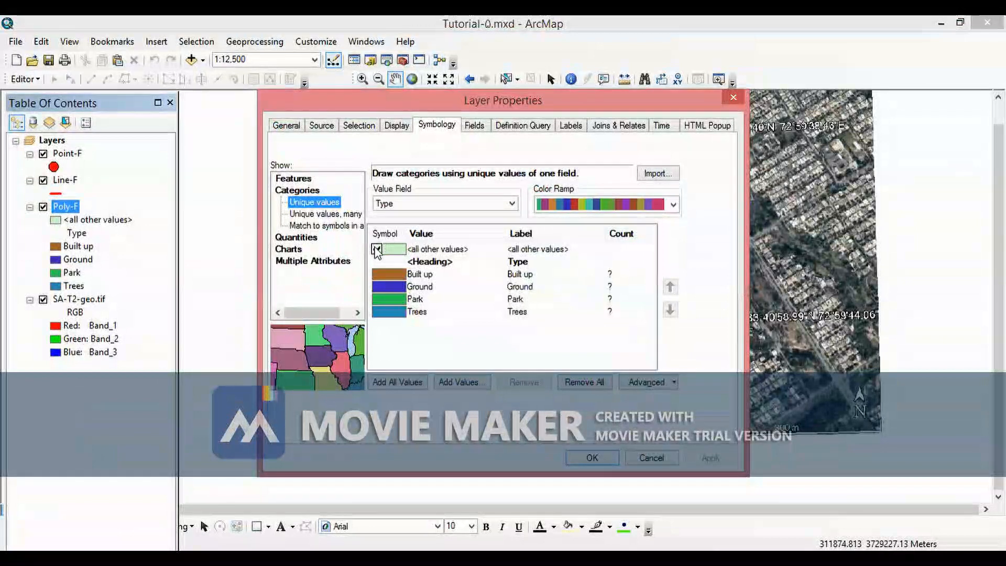
click(377, 250)
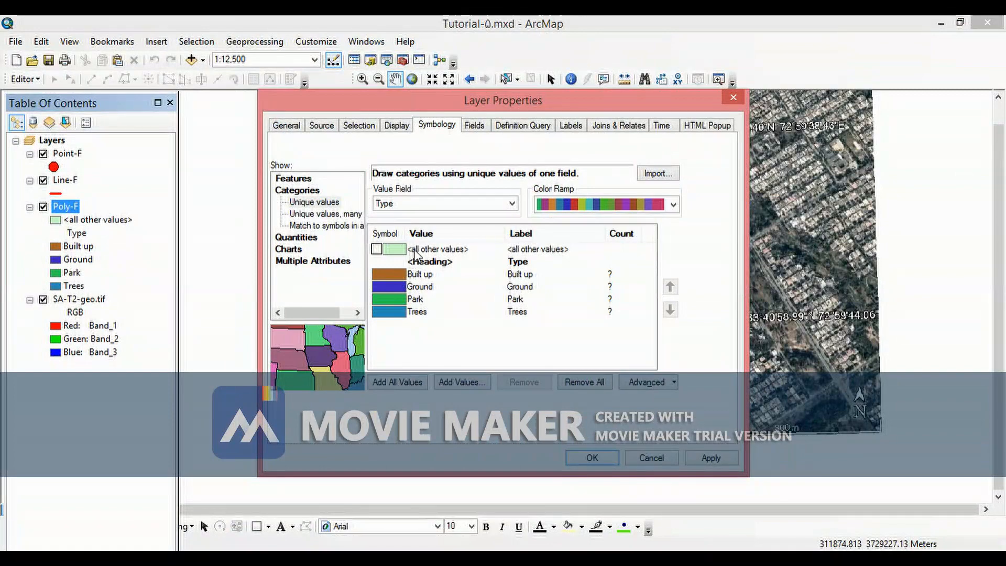
click(705, 458)
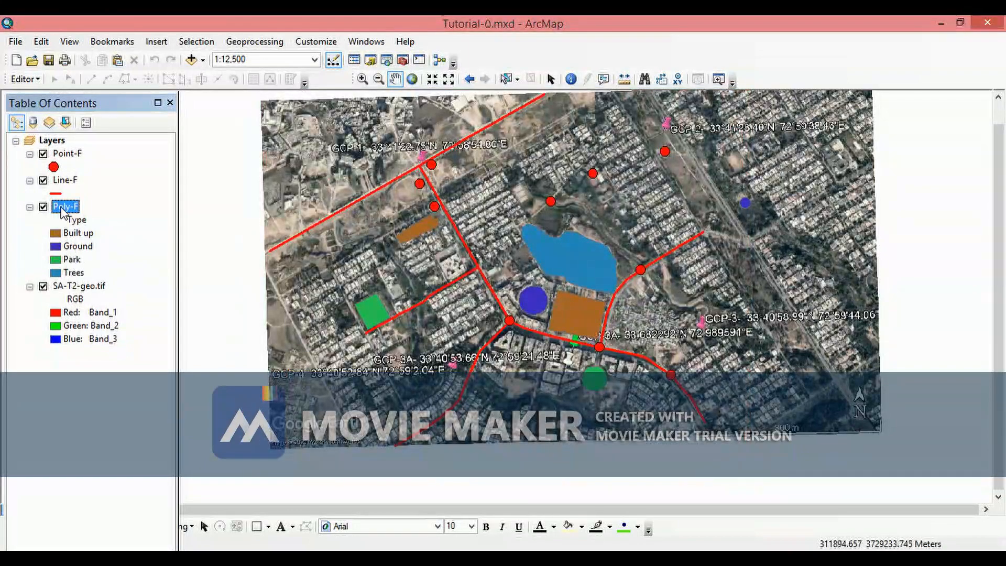
- Set the Ground class symbol to a green fill with a black outline
drag(554, 265, 505, 282)
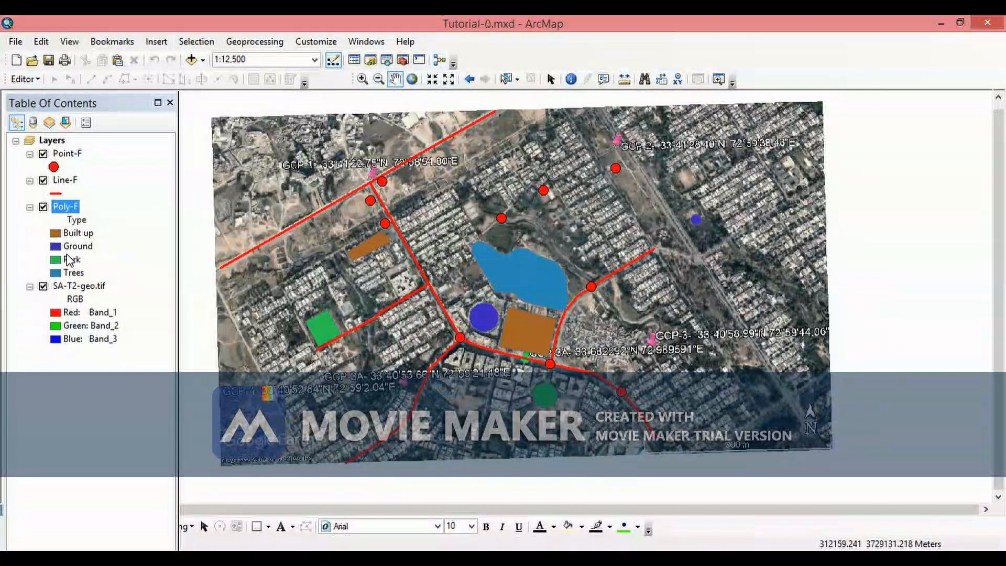
scroll(503, 309, down, 3)
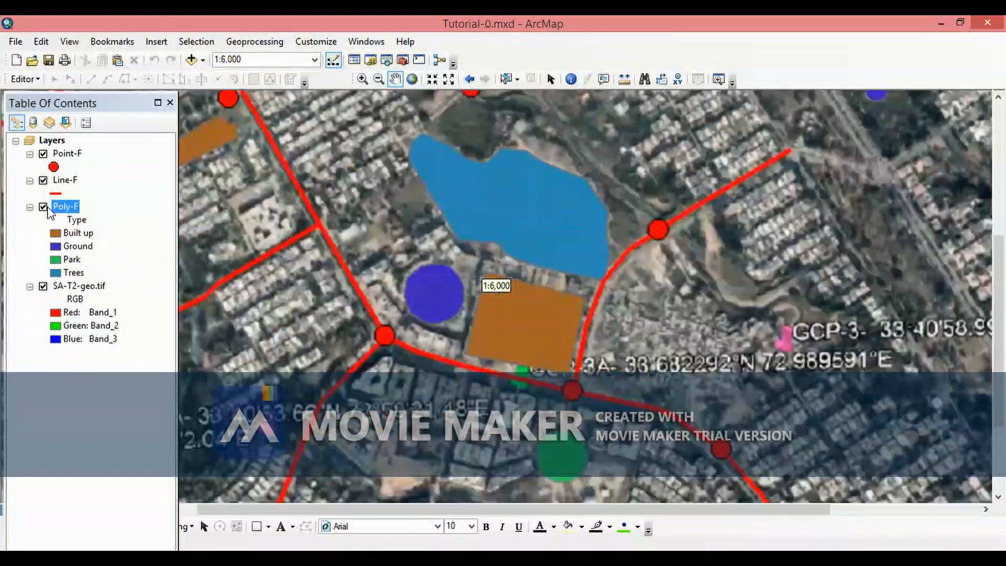
click(44, 208)
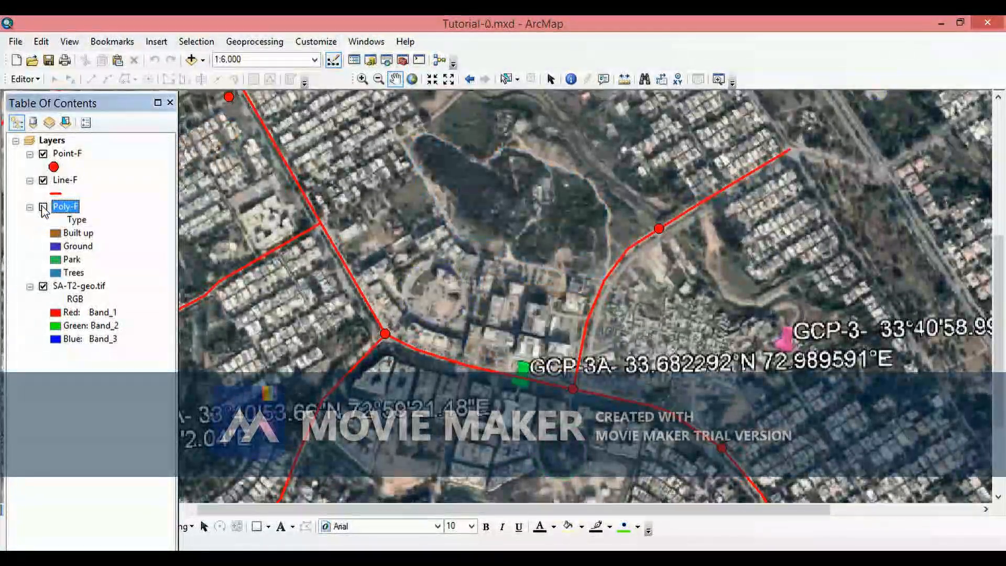
click(44, 207)
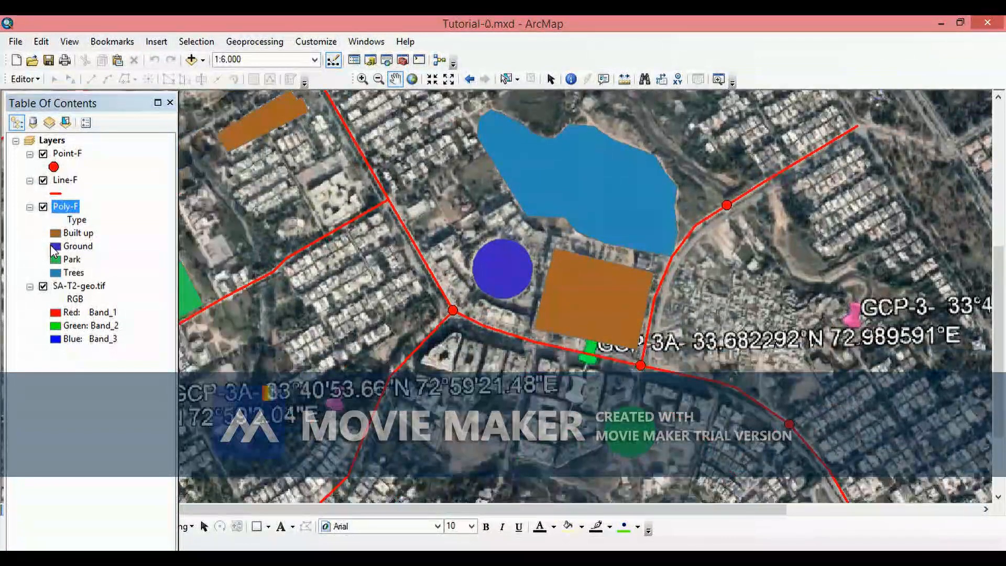
double_click(54, 246)
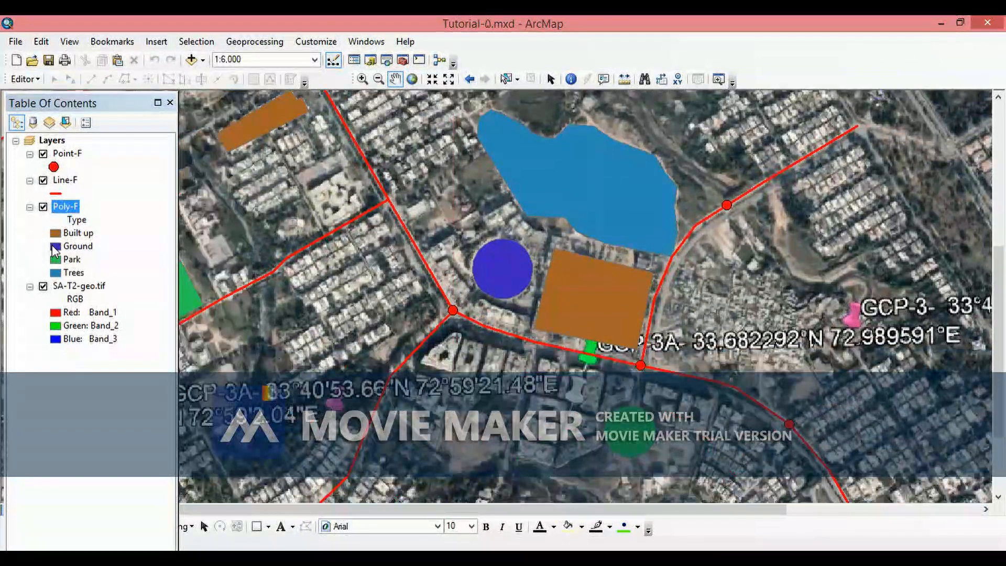
click(416, 250)
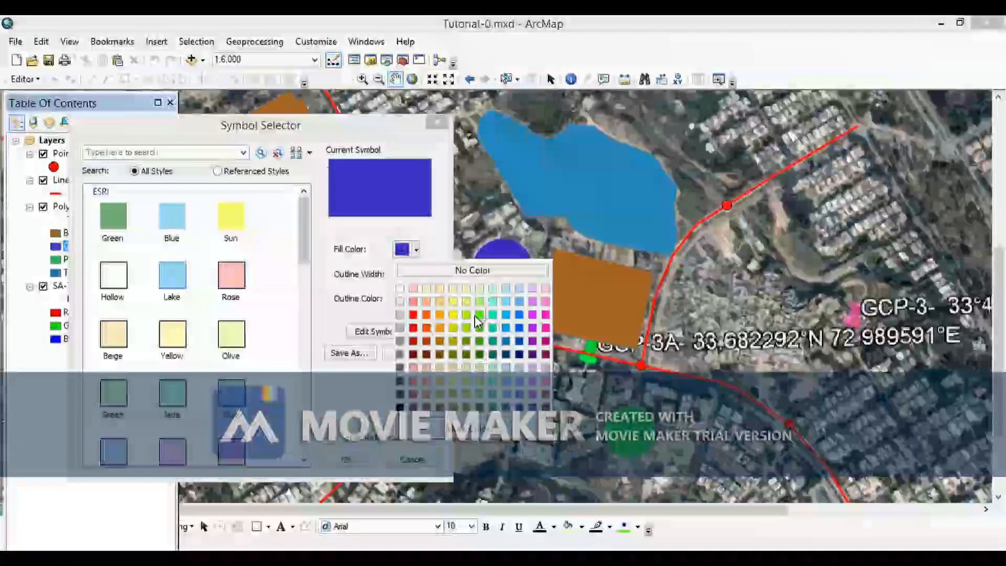
click(480, 315)
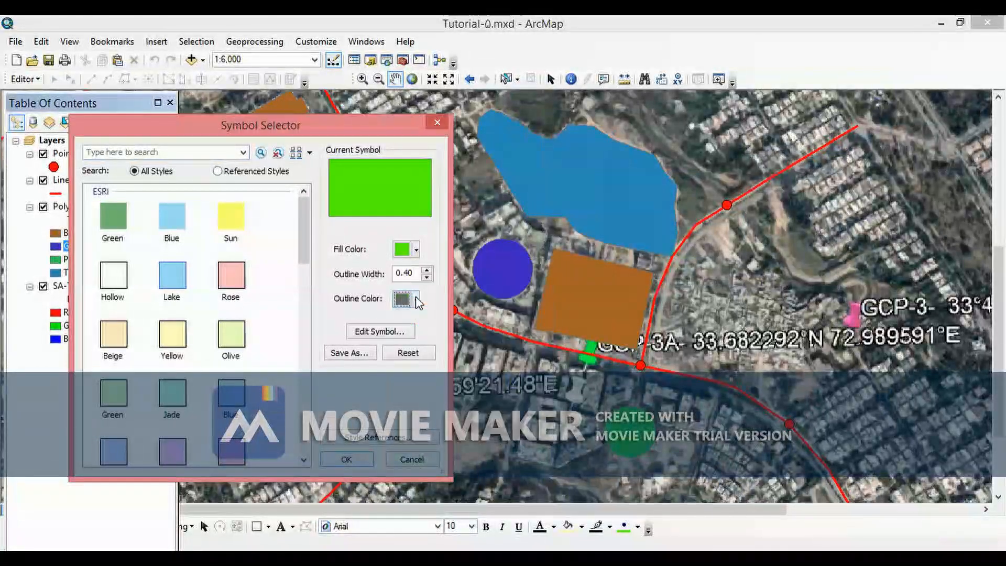
click(416, 300)
click(400, 458)
click(350, 455)
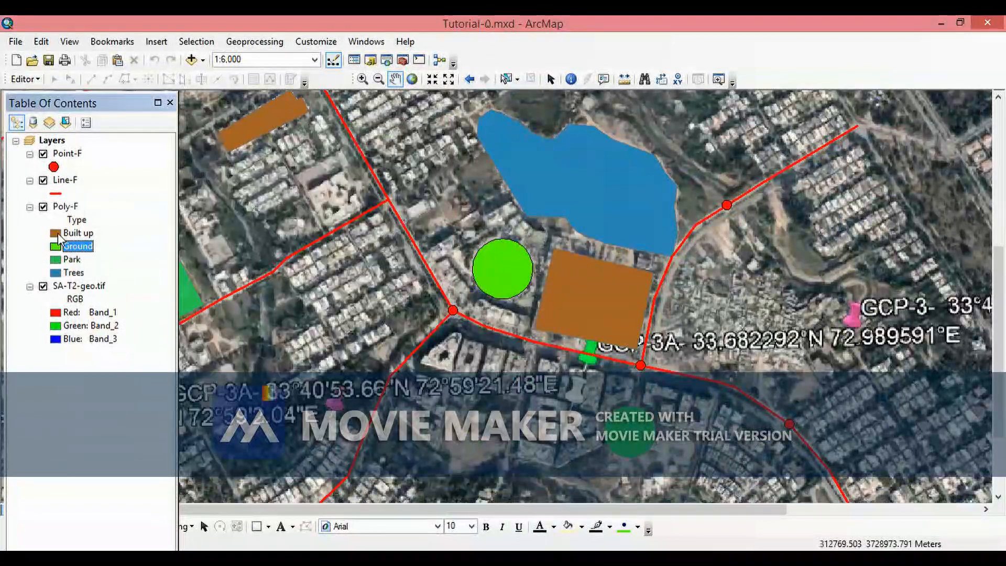
- Set the Built up class symbol to a red fill with a black outline
click(57, 234)
click(56, 234)
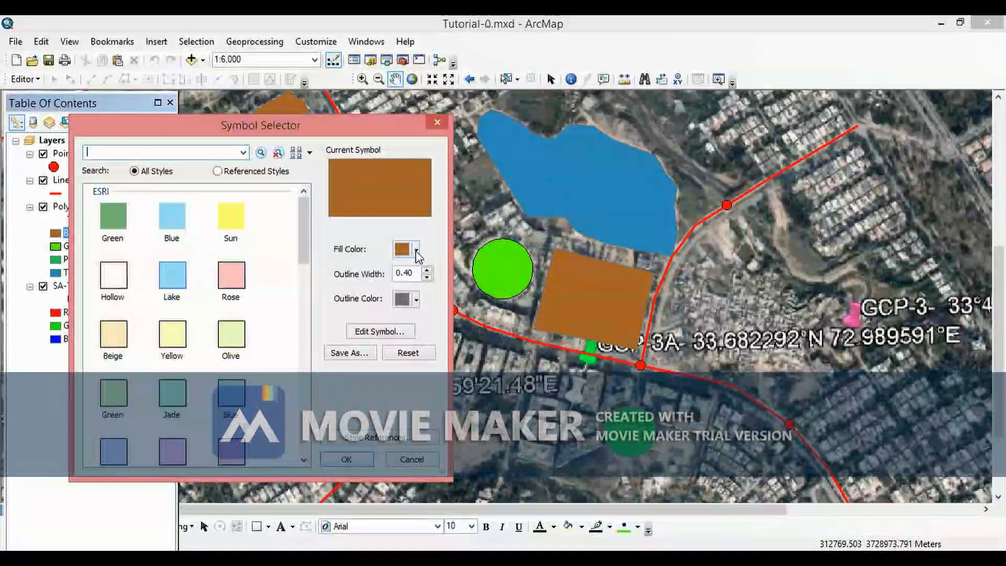
click(417, 251)
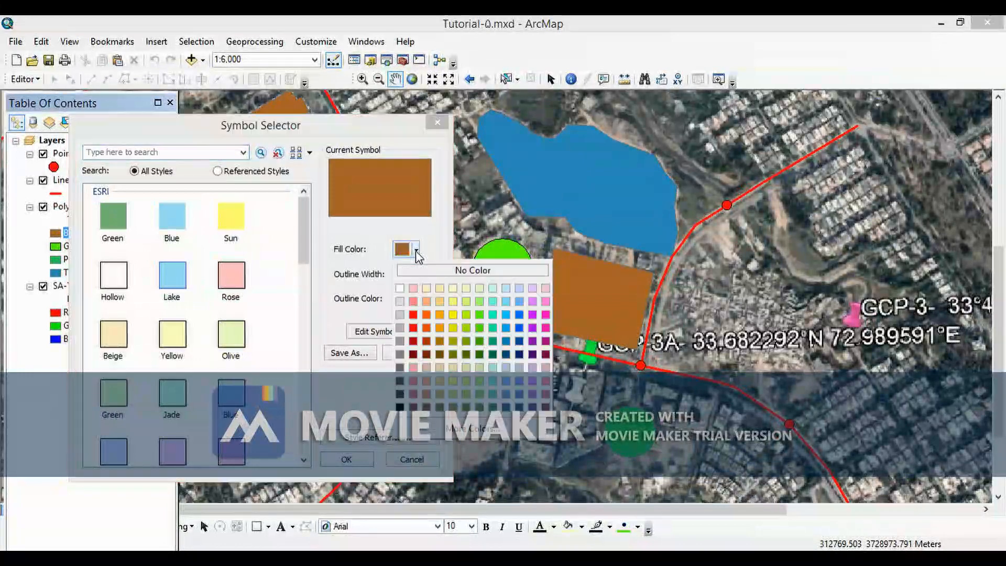
click(413, 315)
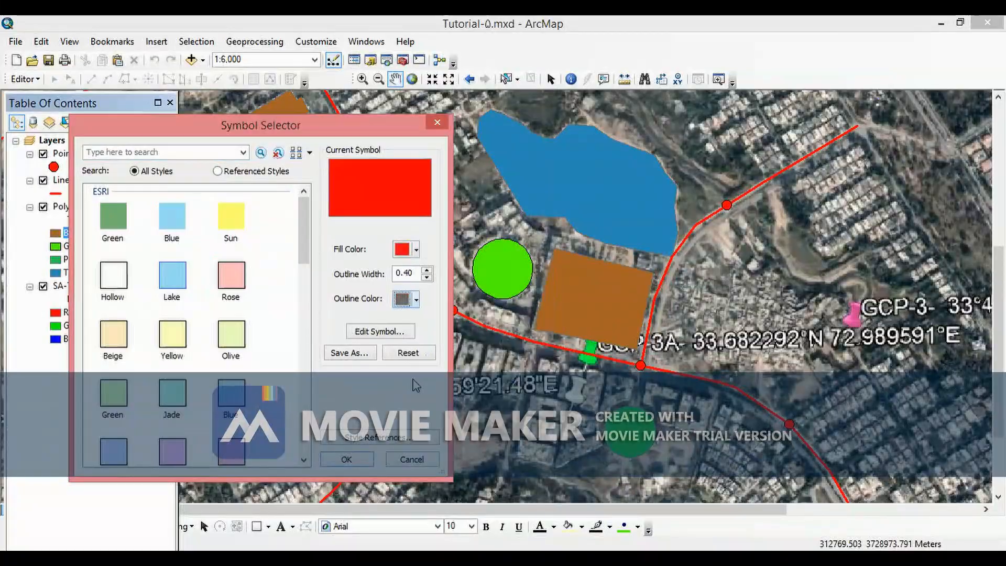
click(417, 300)
click(406, 451)
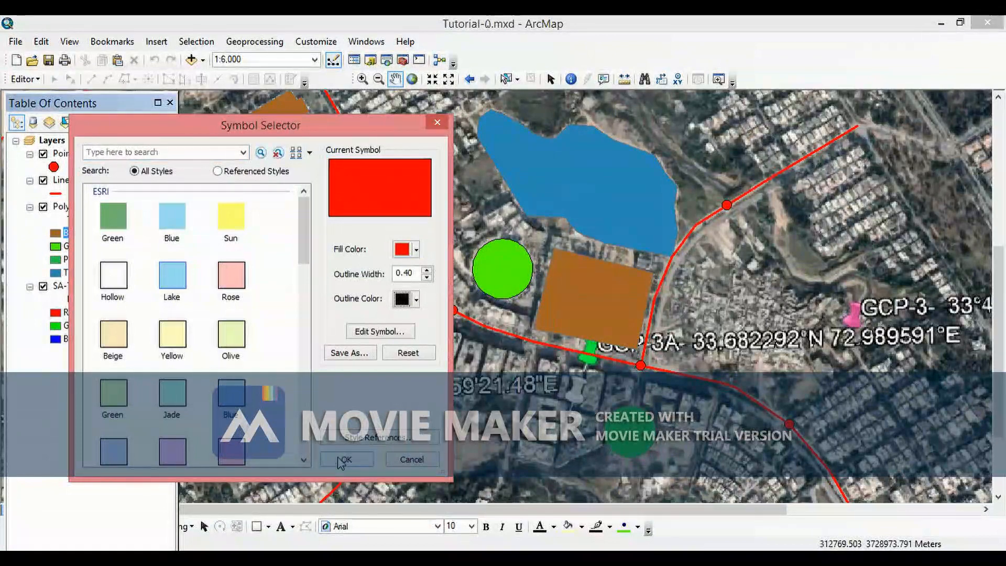
click(345, 461)
- Pan around the map and toggle the Poly-F layer off and on to compare the recoloured polygons with the image
drag(449, 199, 574, 243)
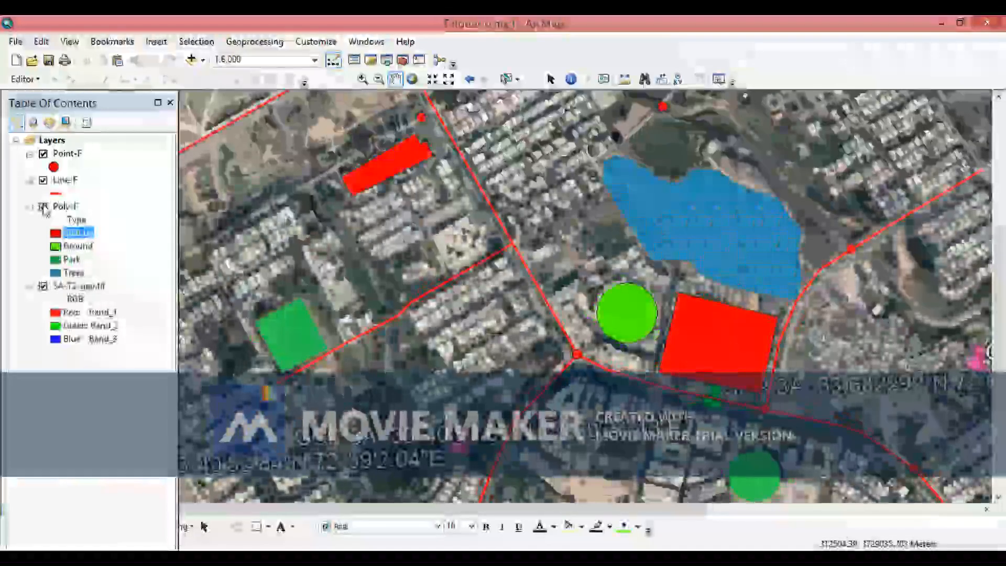
click(44, 207)
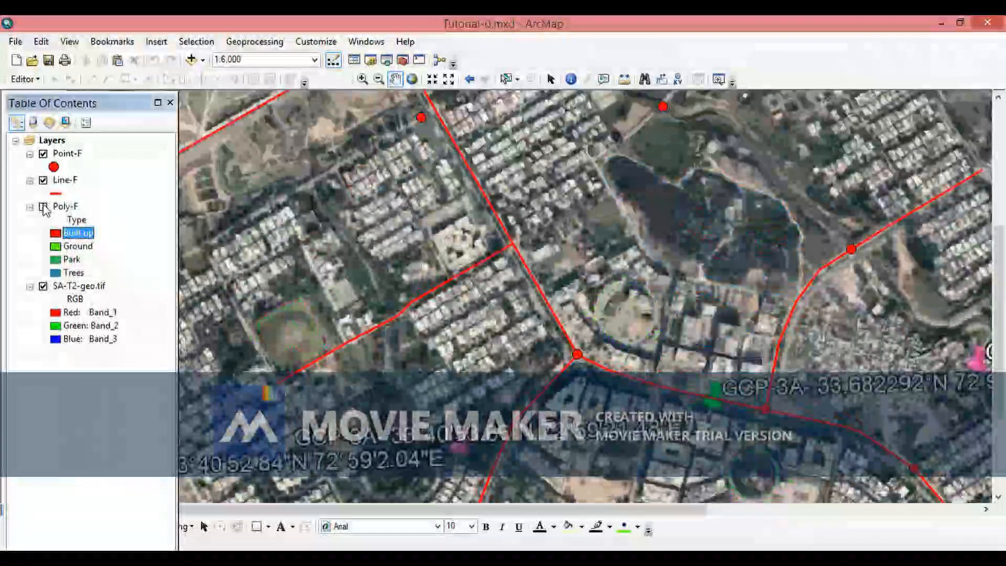
click(44, 207)
drag(616, 438, 573, 363)
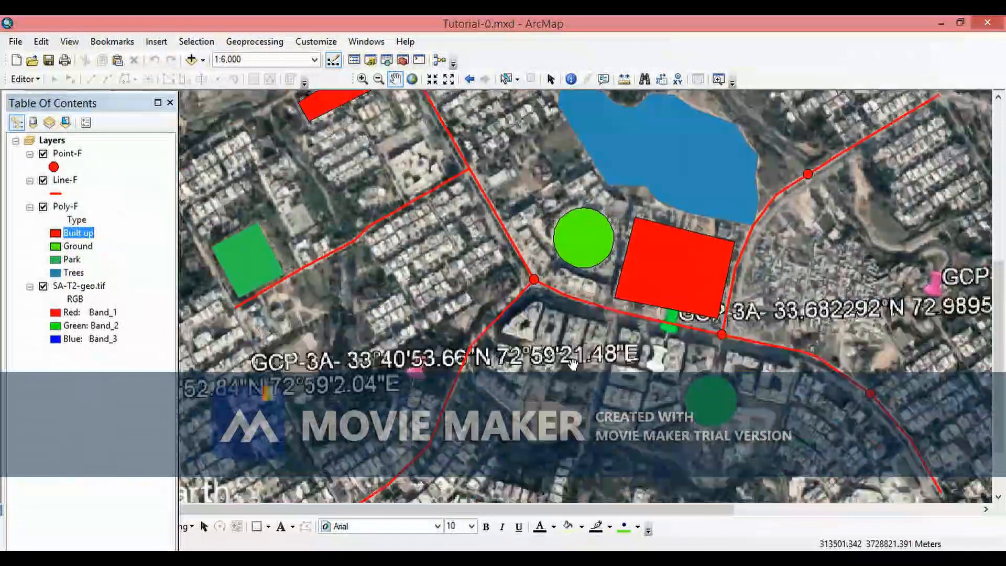
drag(647, 343, 735, 310)
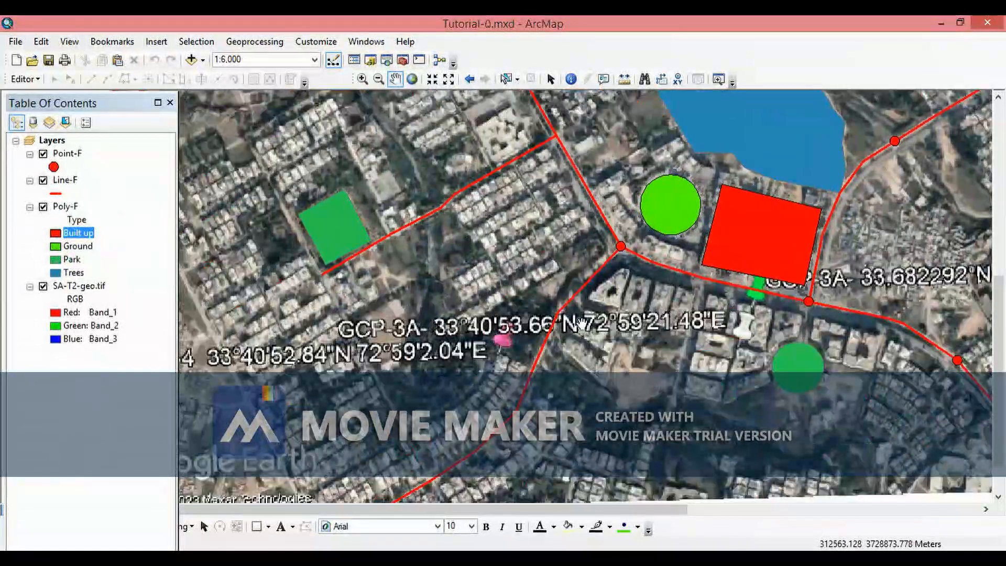
drag(465, 315, 440, 280)
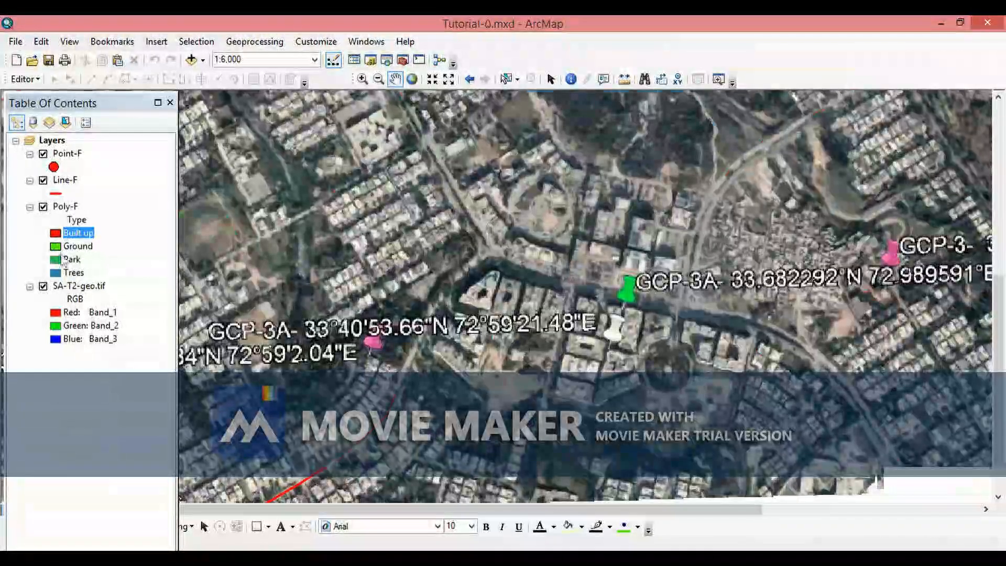
drag(405, 267, 475, 332)
drag(486, 285, 450, 305)
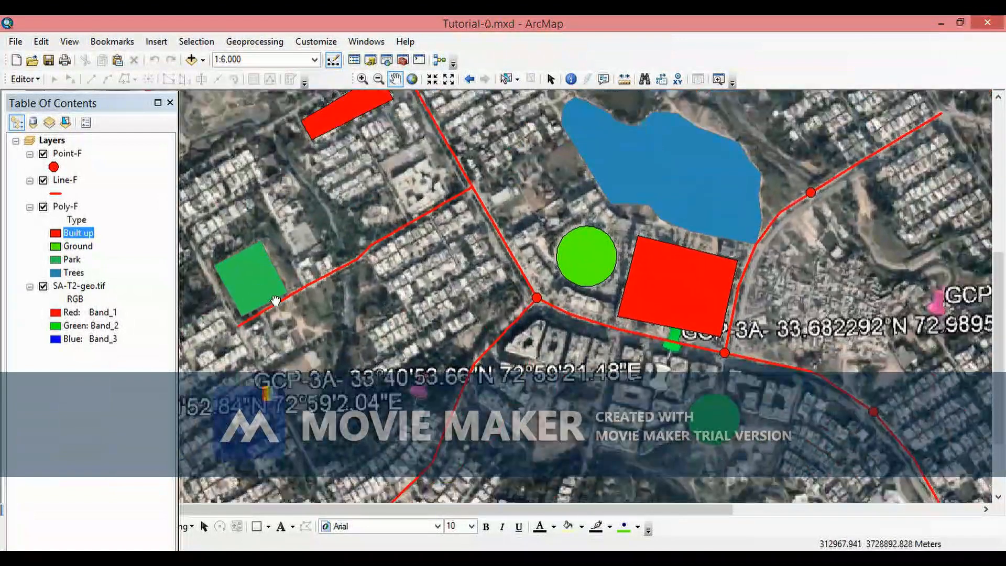
drag(377, 295, 438, 284)
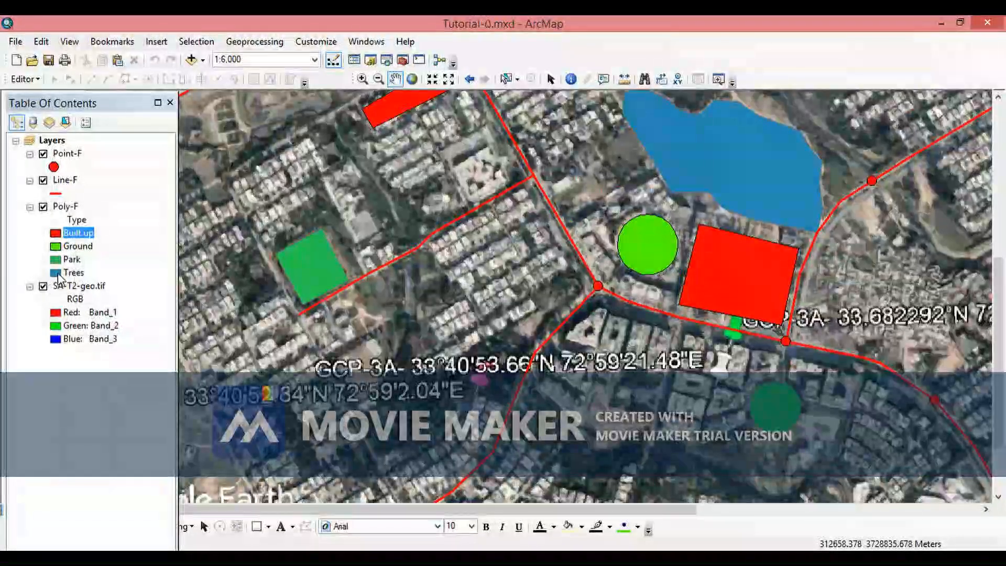
- Open the Trees class symbol and give it a dark green fill with a black outline
drag(489, 300, 433, 386)
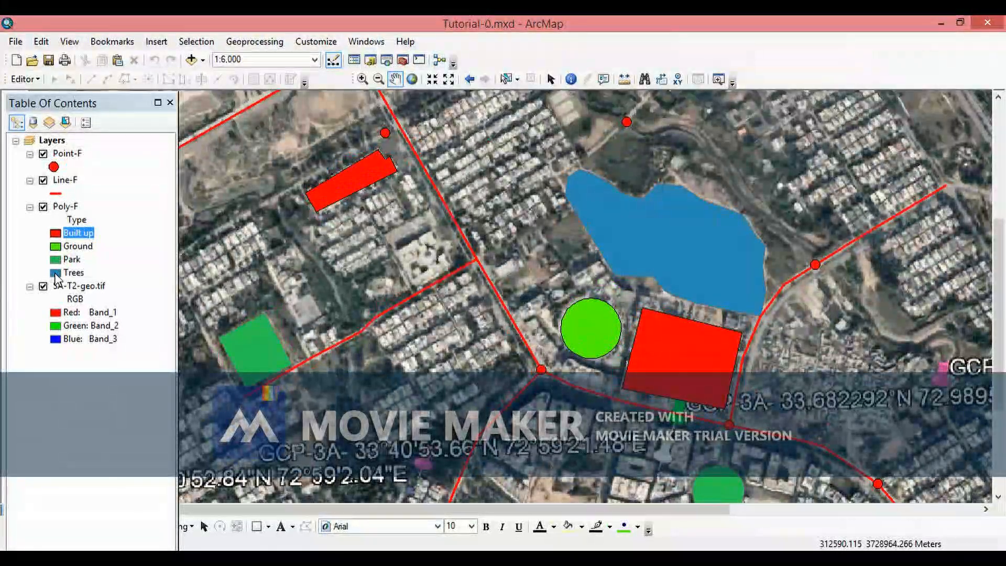
click(55, 273)
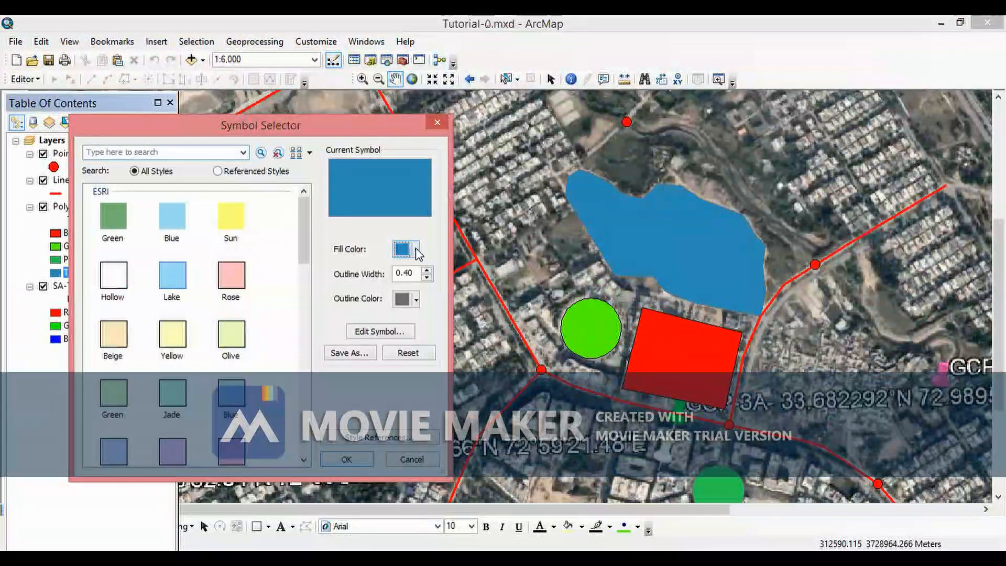
click(416, 251)
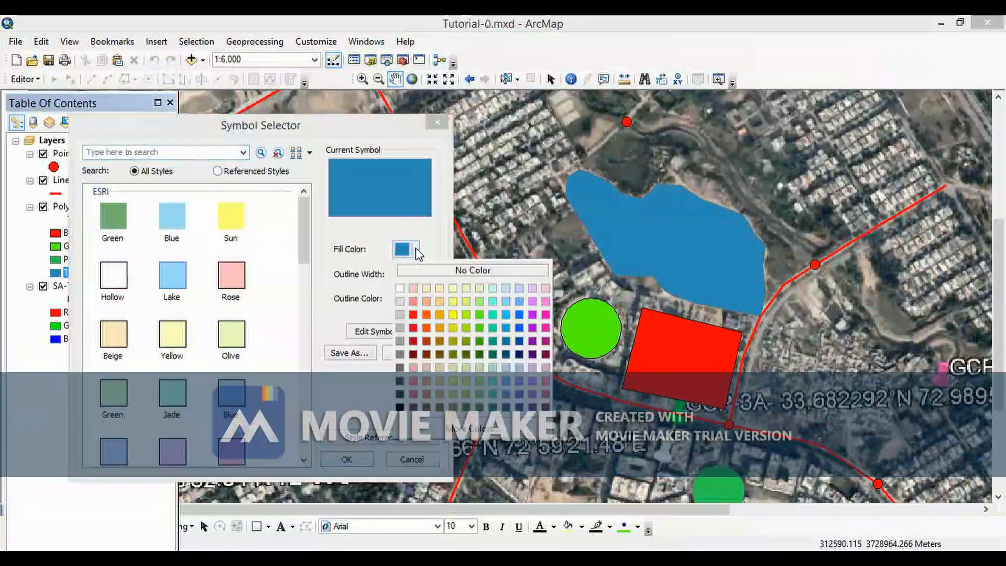
click(482, 340)
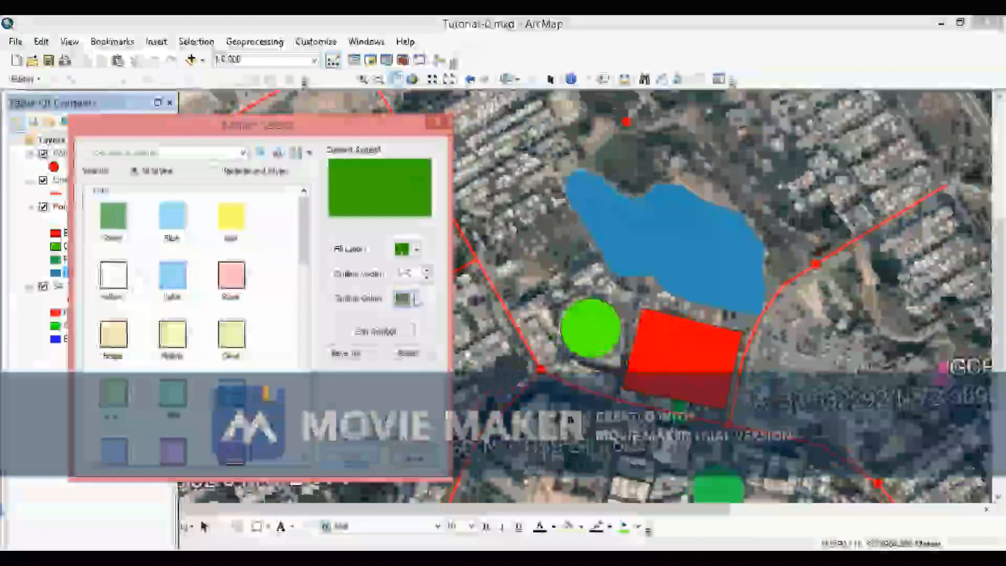
click(417, 300)
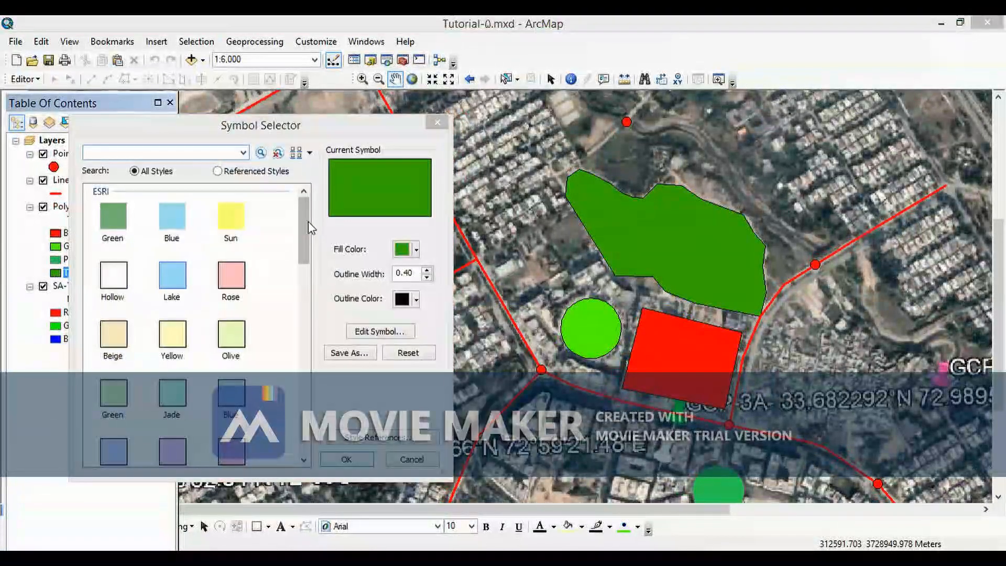
- Try the Orchard or Nursery fill symbol for the Trees class
drag(303, 224, 318, 373)
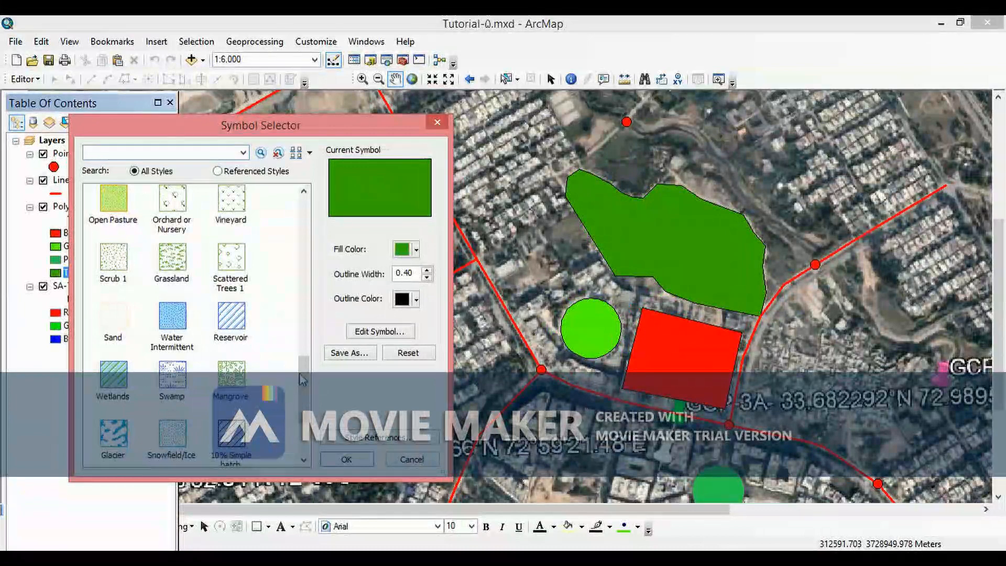
drag(306, 372, 291, 338)
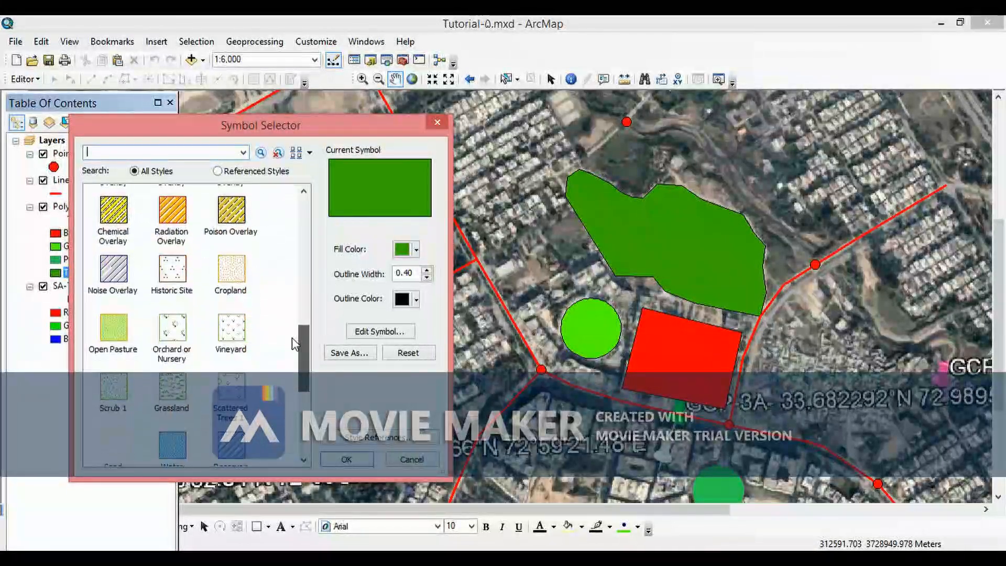
click(177, 330)
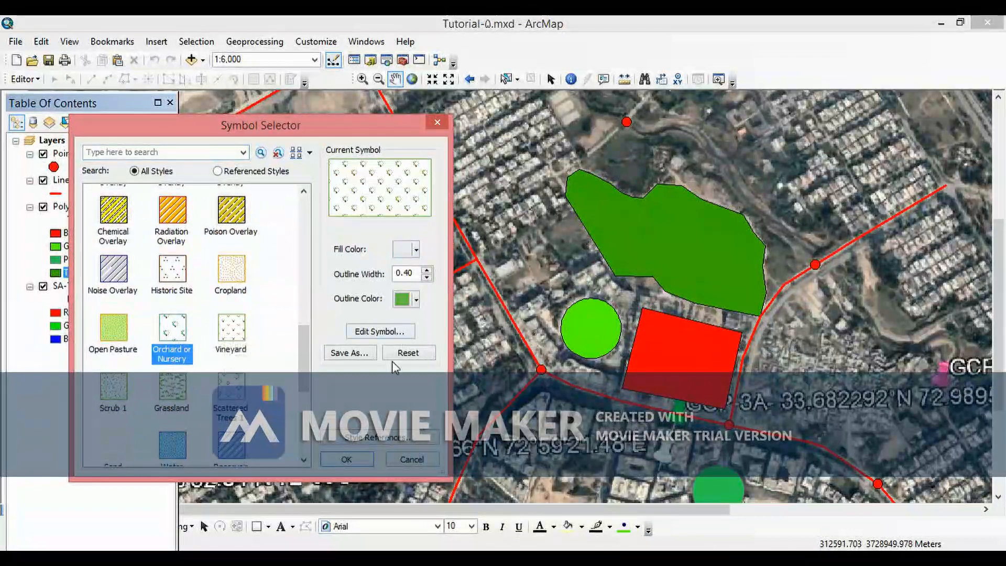
- Add the Forestry style to the symbol selector's style references
click(357, 439)
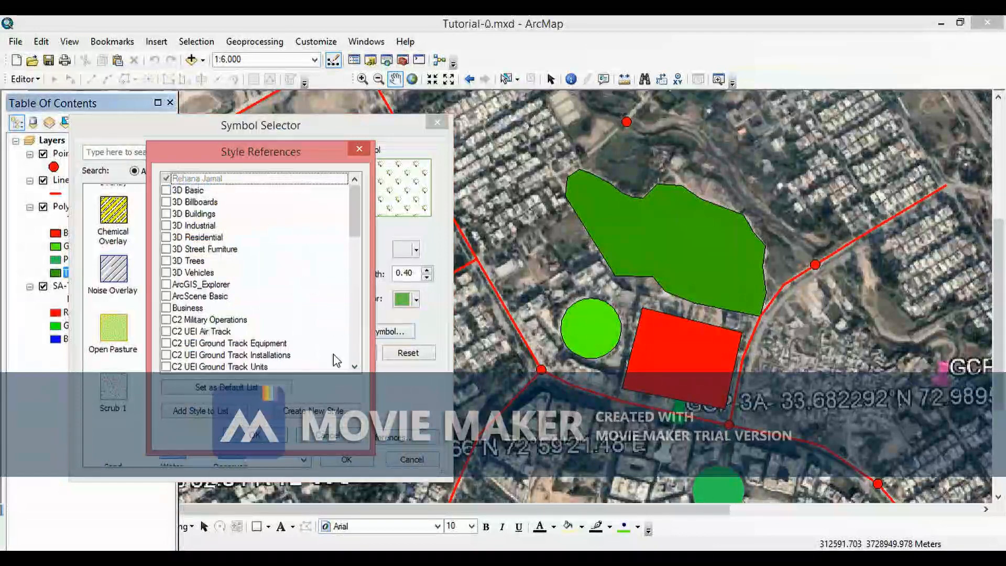
drag(354, 213, 359, 296)
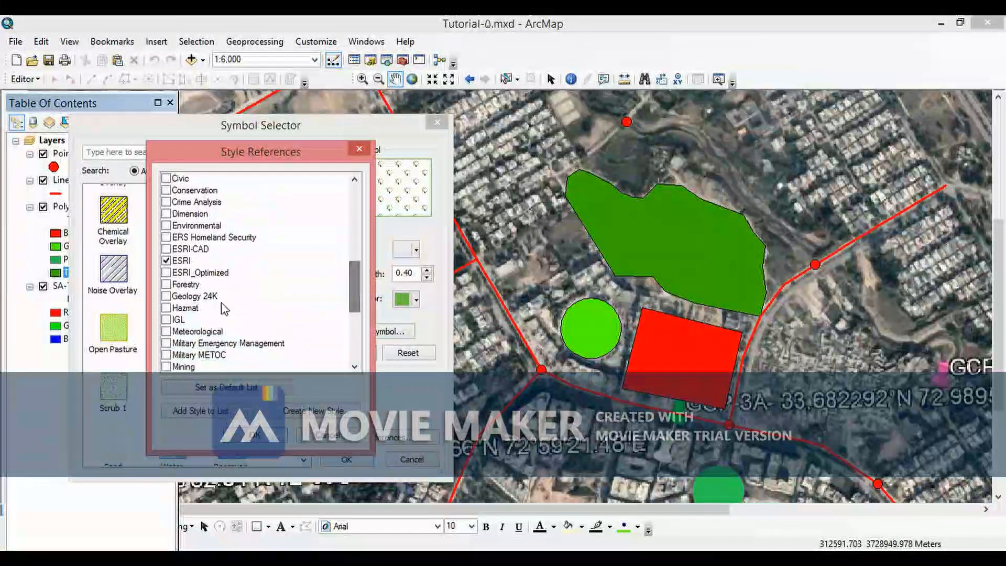
click(165, 285)
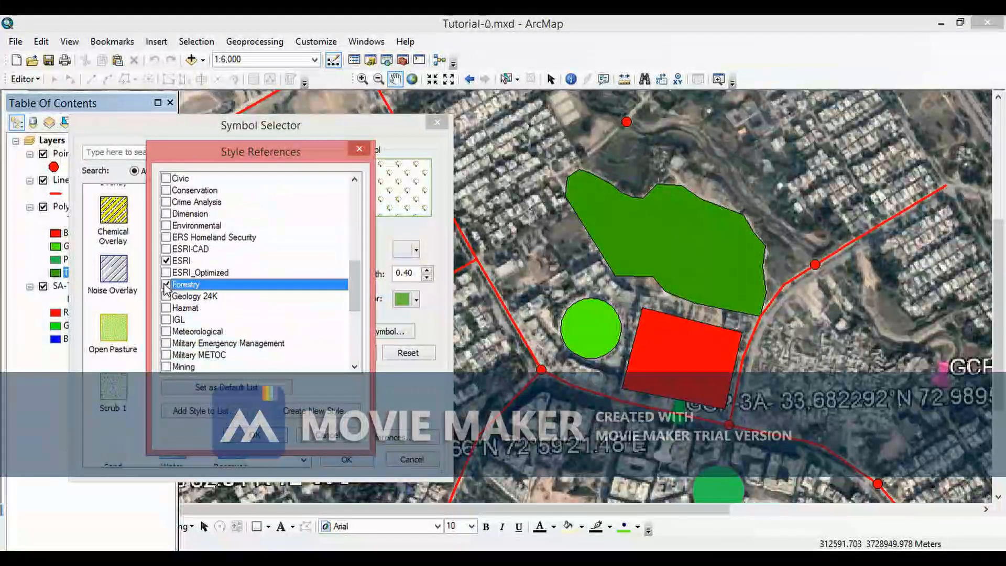
click(256, 436)
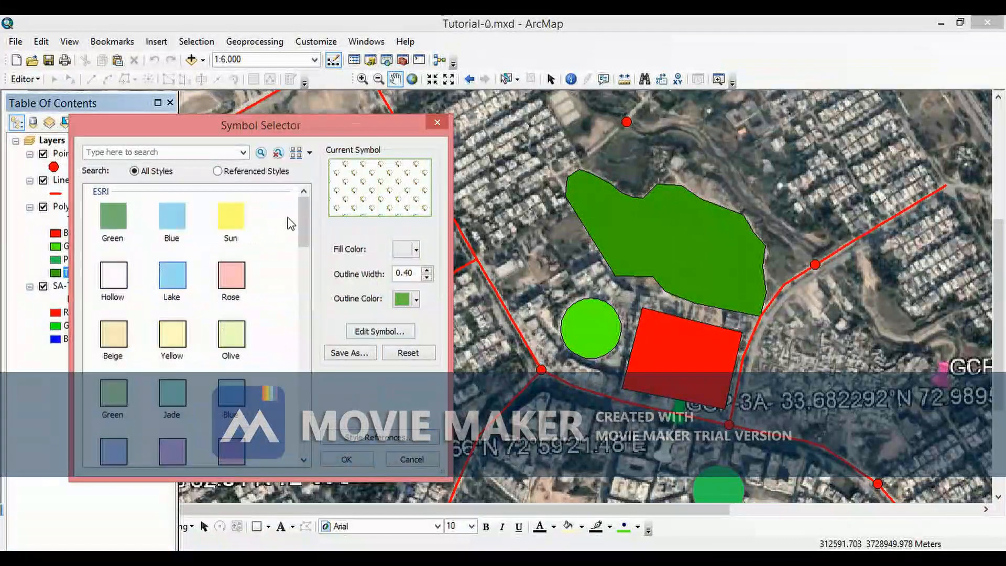
- Apply the Scattered Trees 2 symbol with a green fill to the Trees class
drag(305, 244, 306, 454)
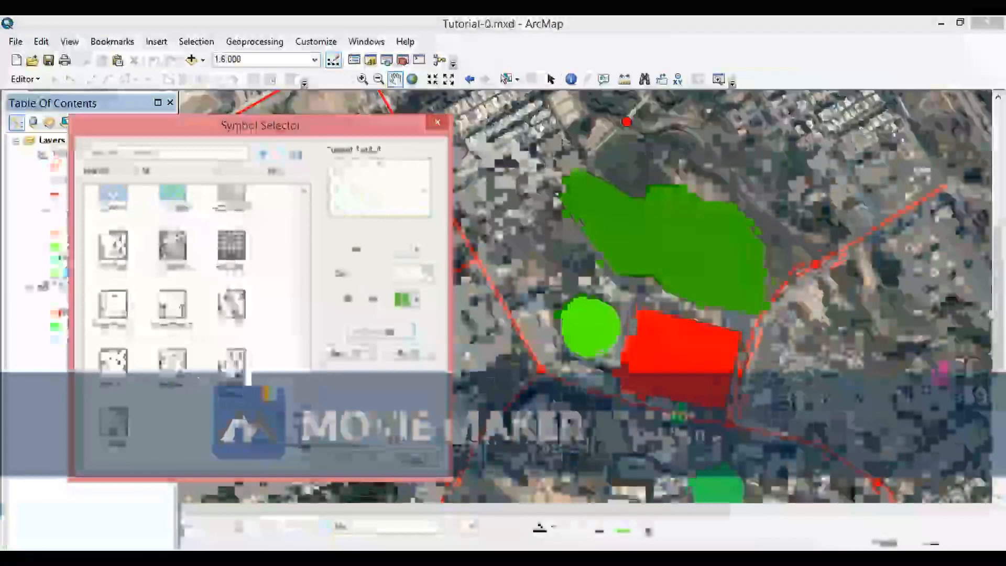
click(232, 362)
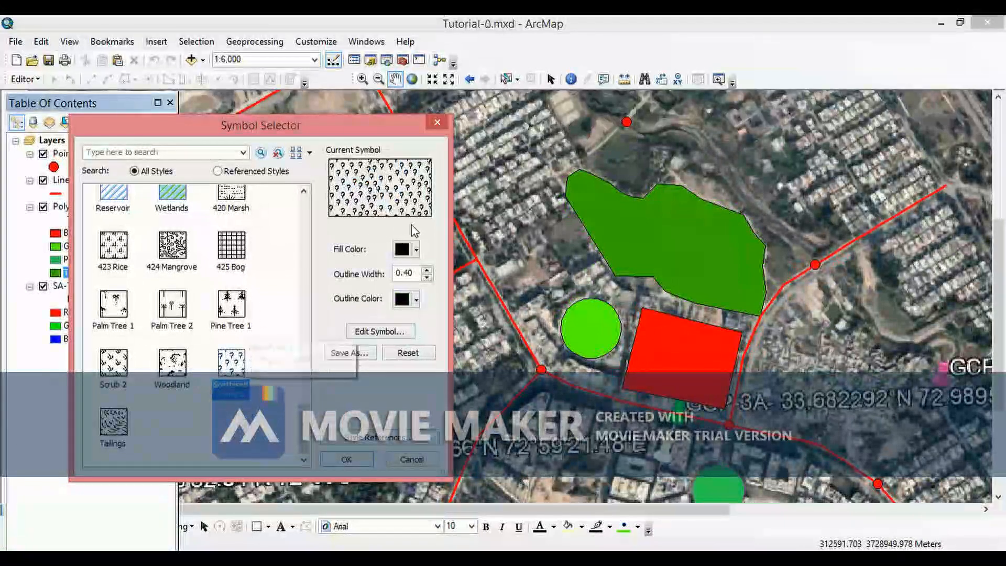
click(417, 251)
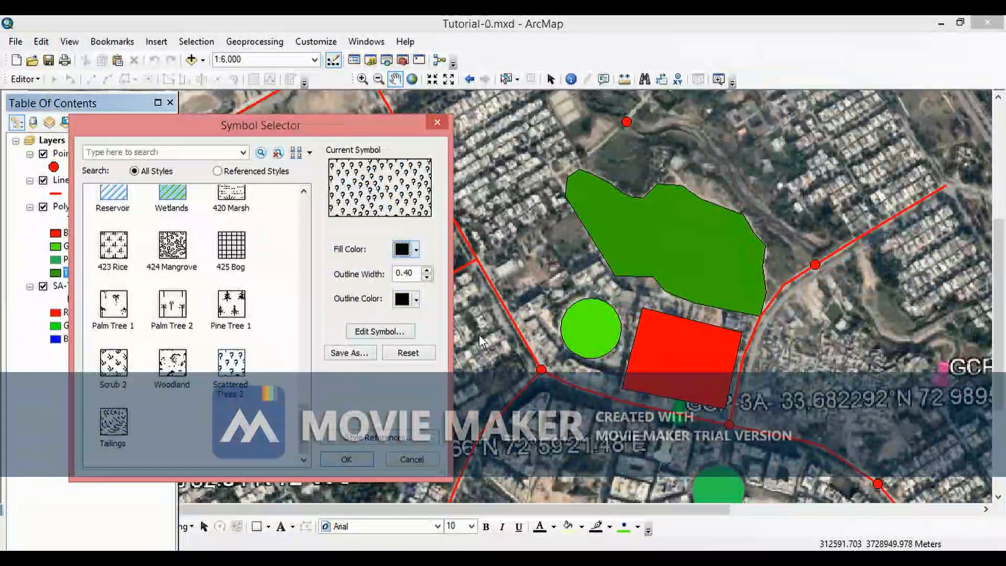
click(481, 329)
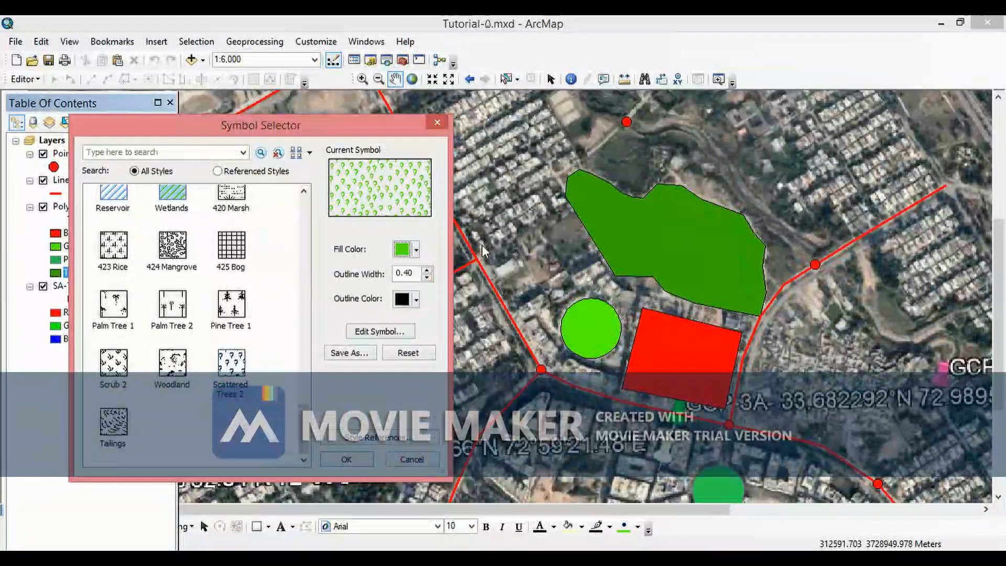
click(347, 460)
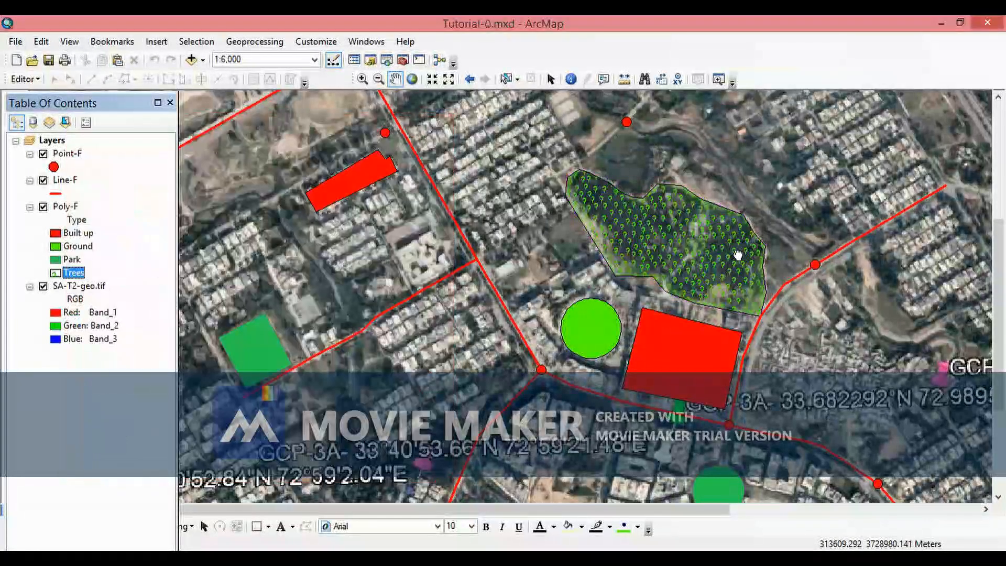
- Zoom and pan around the tree-filled polygon to inspect the new symbol over the image
drag(738, 255, 591, 308)
scroll(590, 307, down, 3)
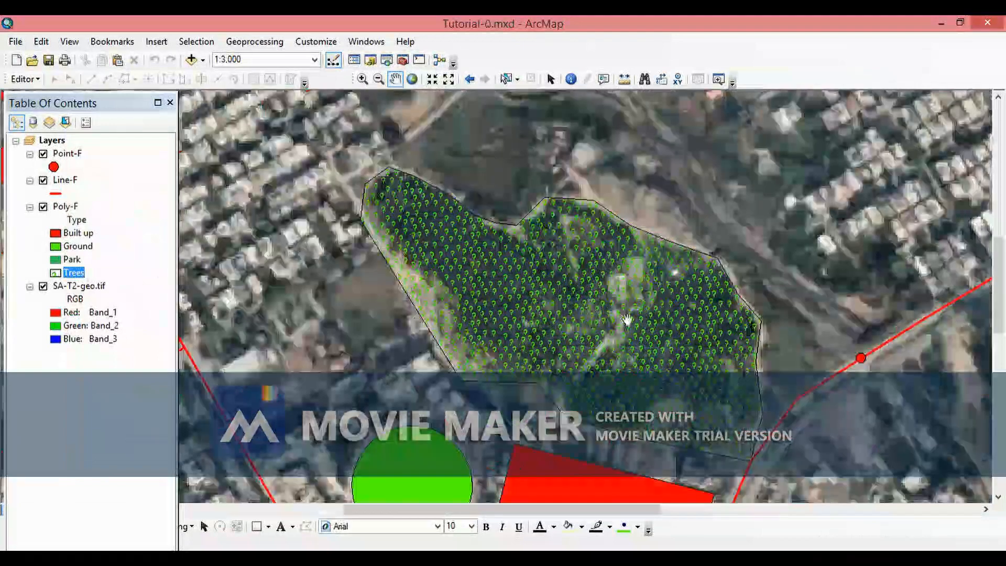
scroll(627, 300, down, 2)
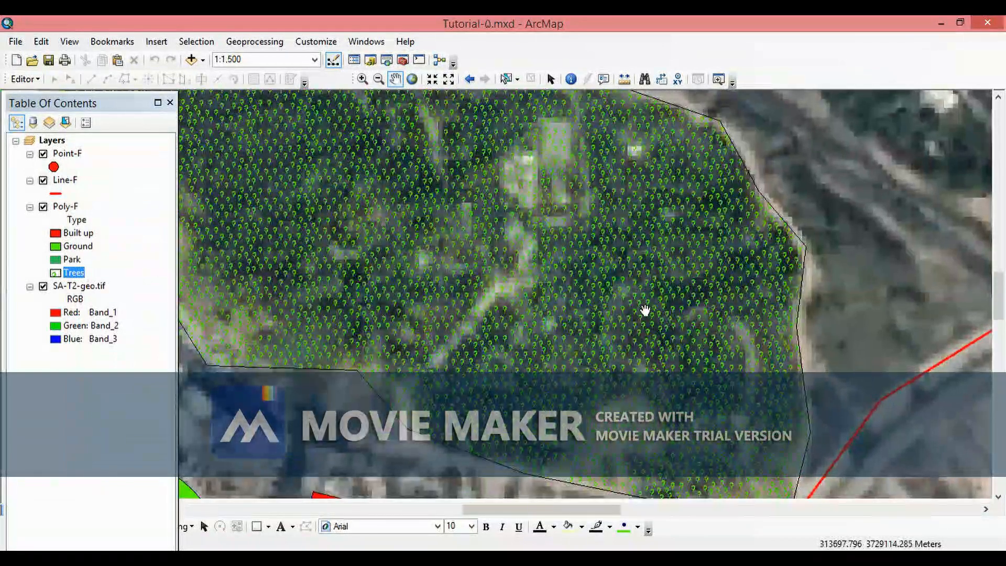
scroll(645, 311, up, 4)
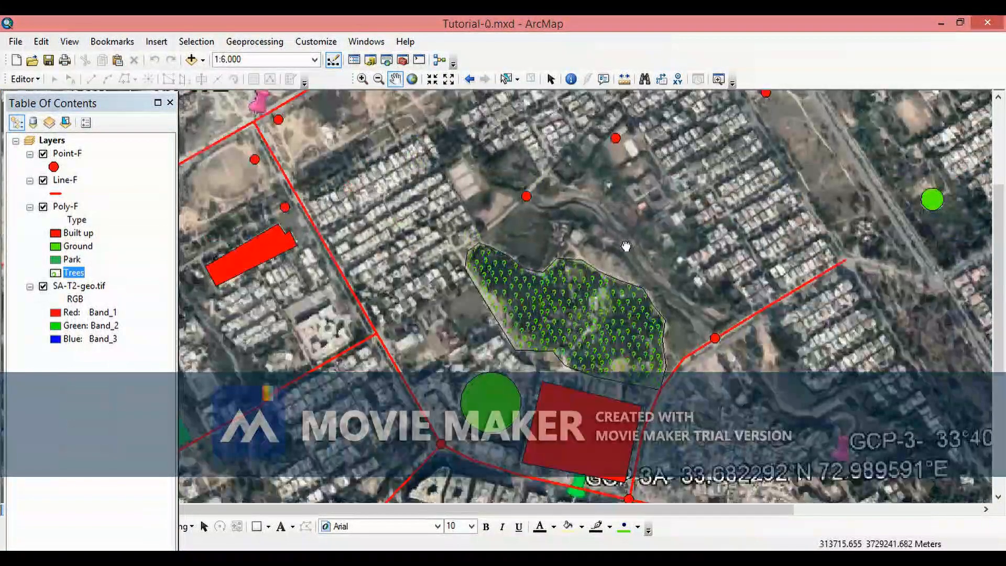
drag(592, 315, 623, 246)
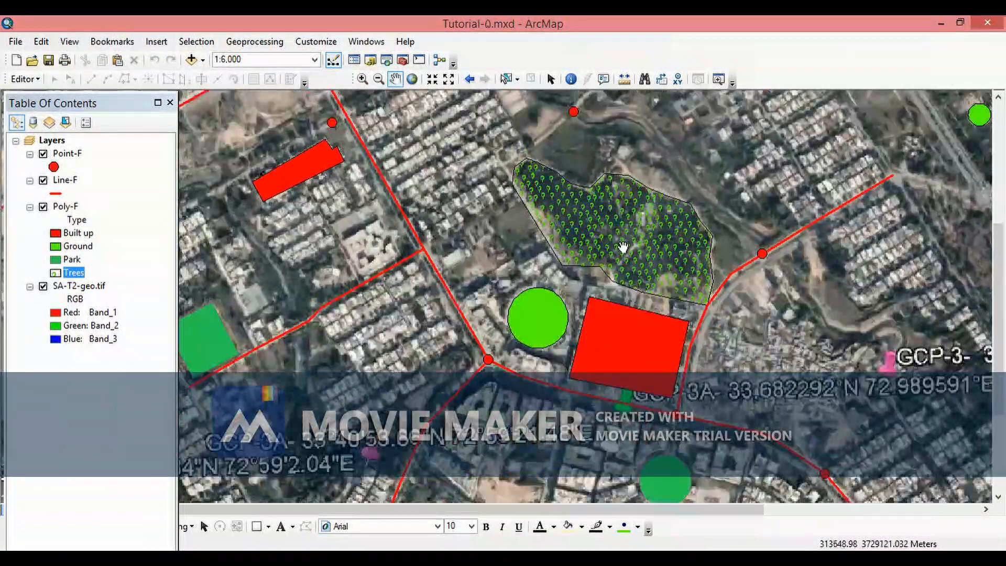
scroll(623, 246, down, 1)
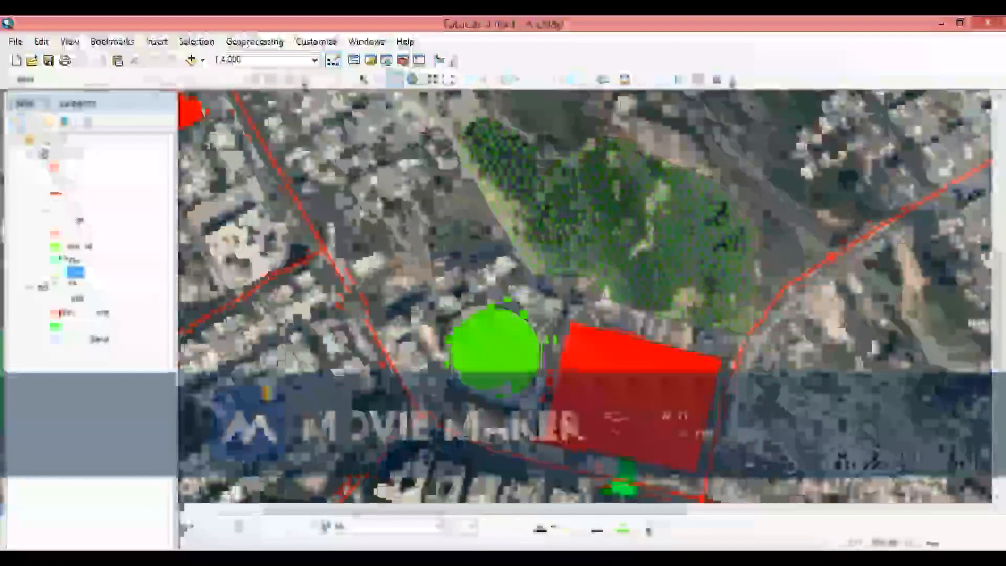
drag(567, 268, 503, 288)
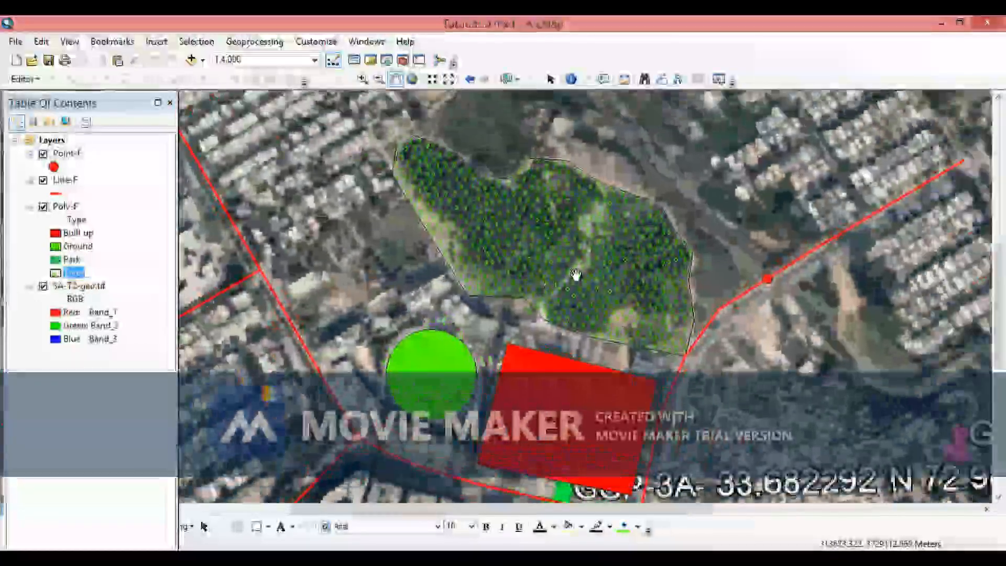
scroll(577, 275, down, 1)
scroll(577, 275, up, 2)
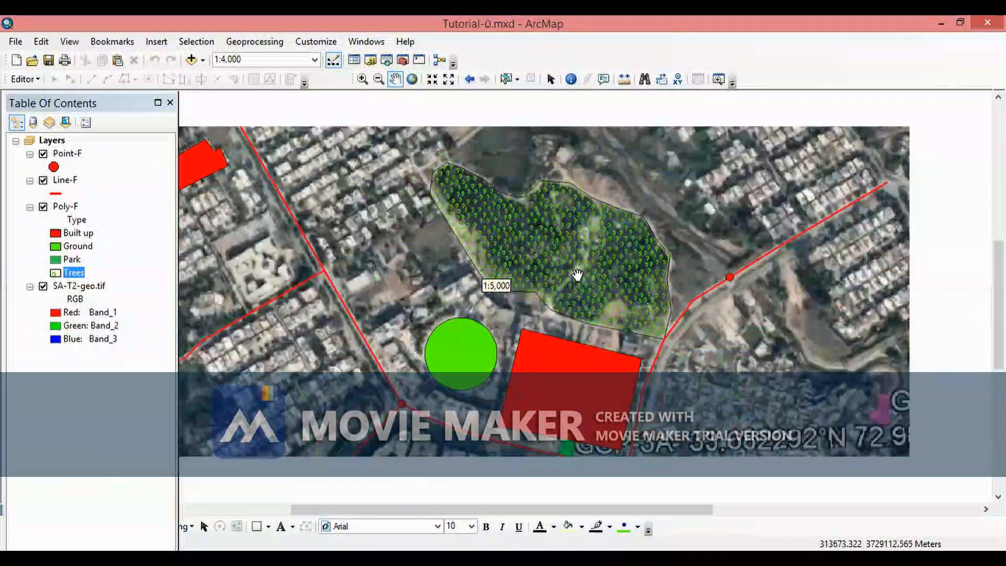
scroll(577, 275, up, 1)
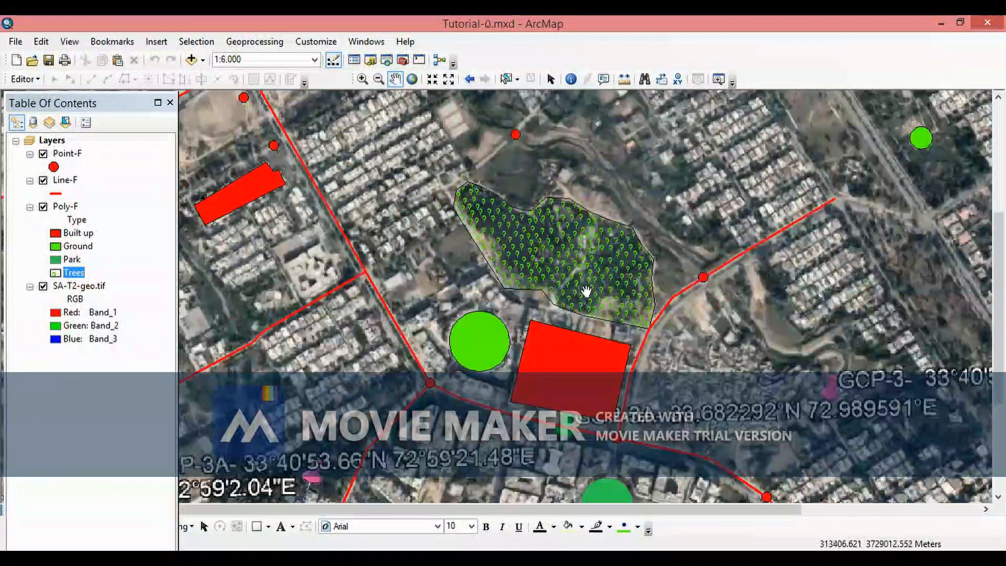
scroll(587, 292, up, 2)
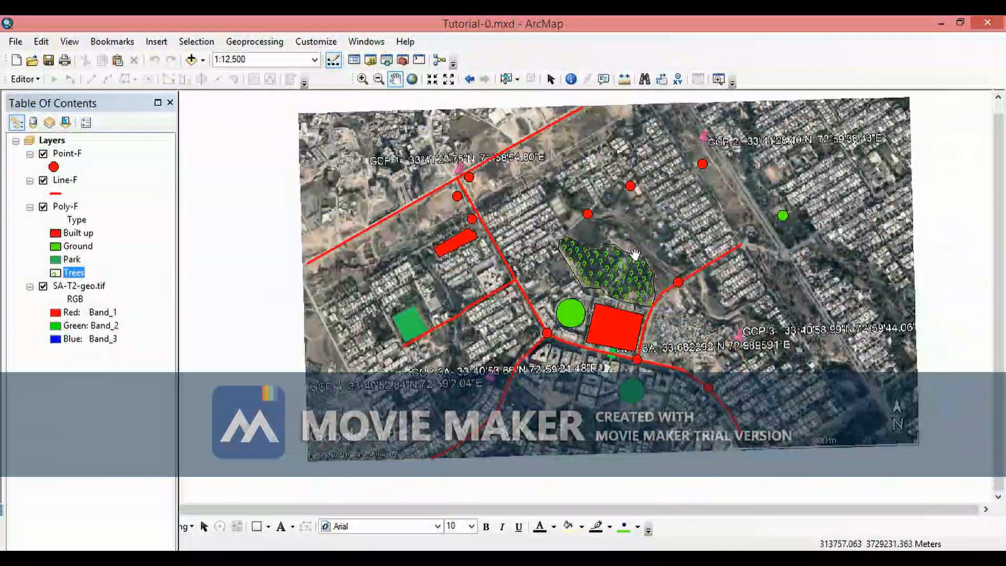
drag(597, 248, 553, 282)
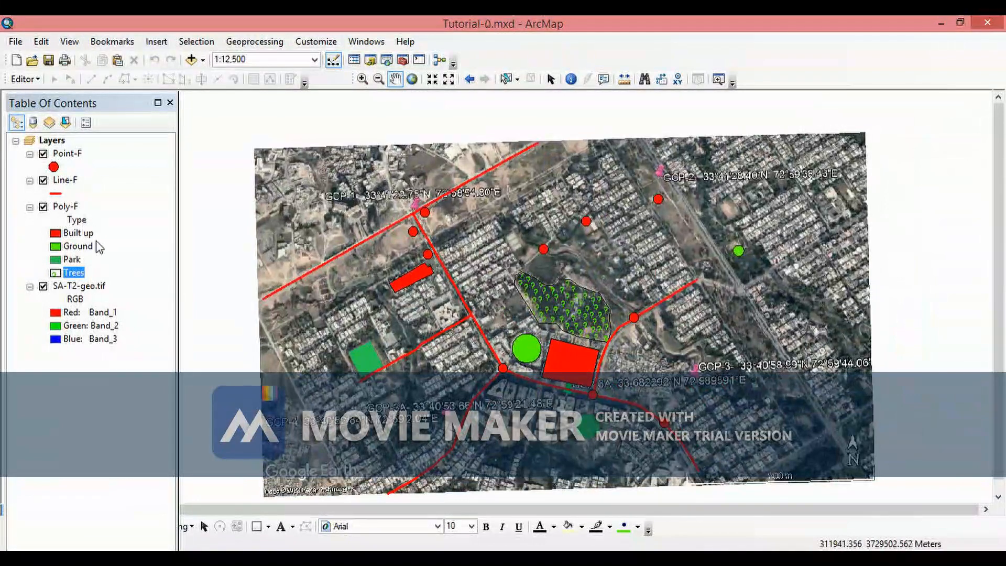
- Open the Poly-F attribute table to review its Name and Type values, then close it
ctrl+double_click(65, 207)
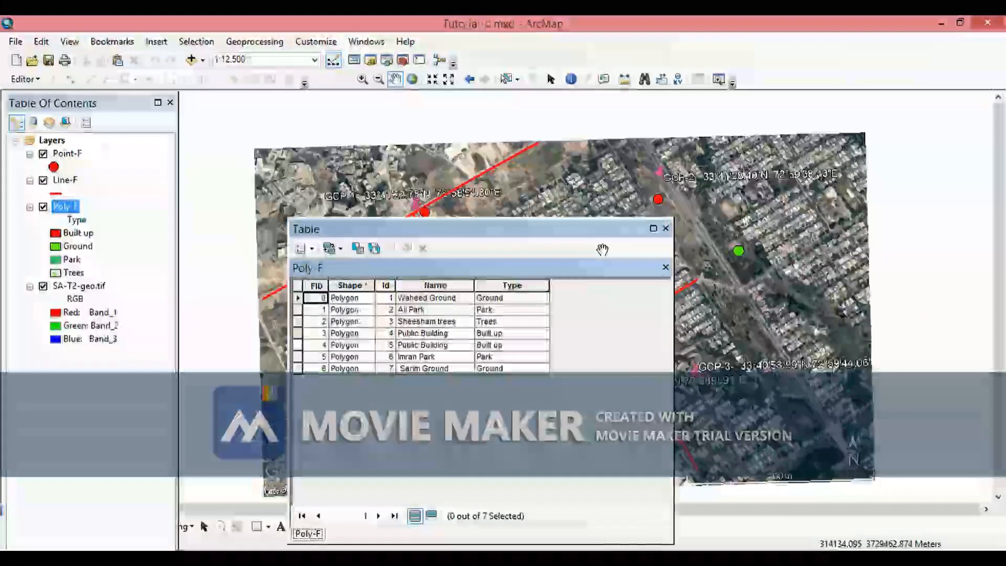
drag(603, 230, 554, 276)
click(550, 266)
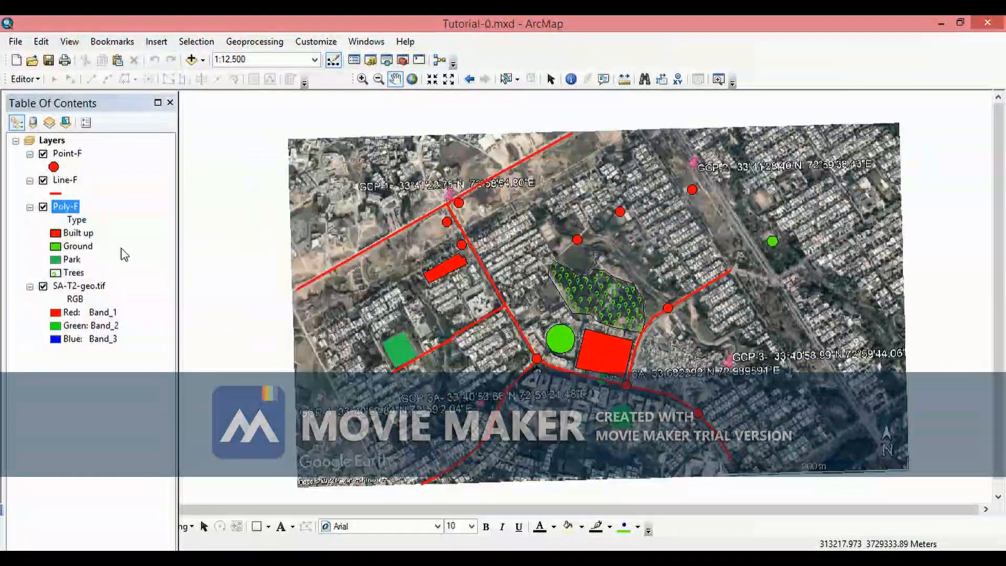
- Label the Poly-F features by the Name field in 16-point black Arial and apply the labels
right_click(63, 210)
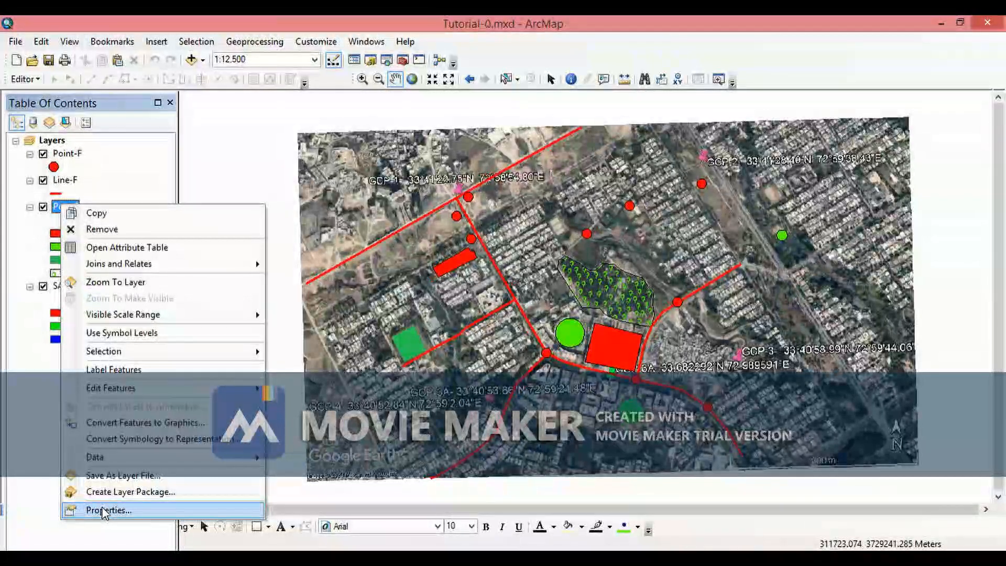
click(105, 510)
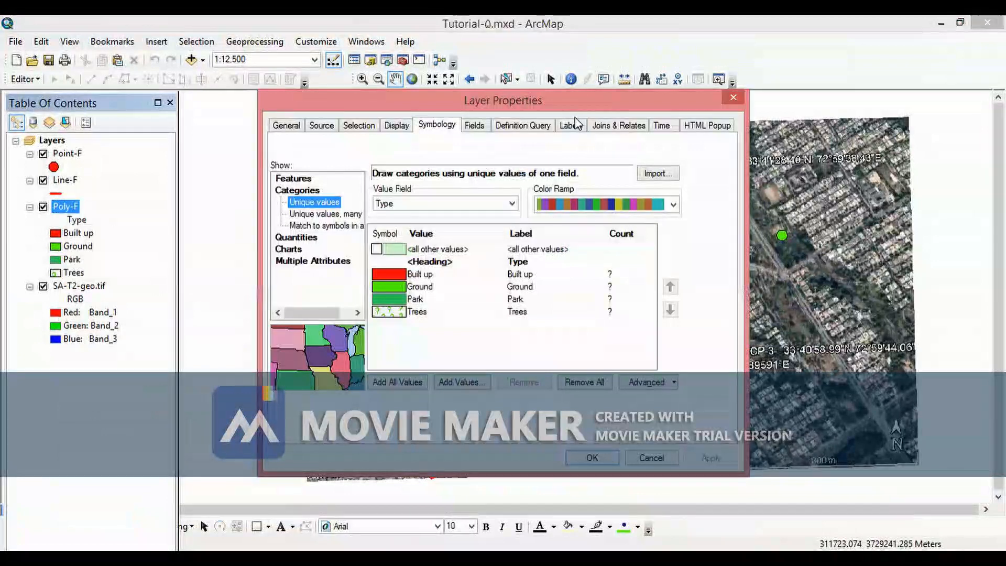
click(571, 126)
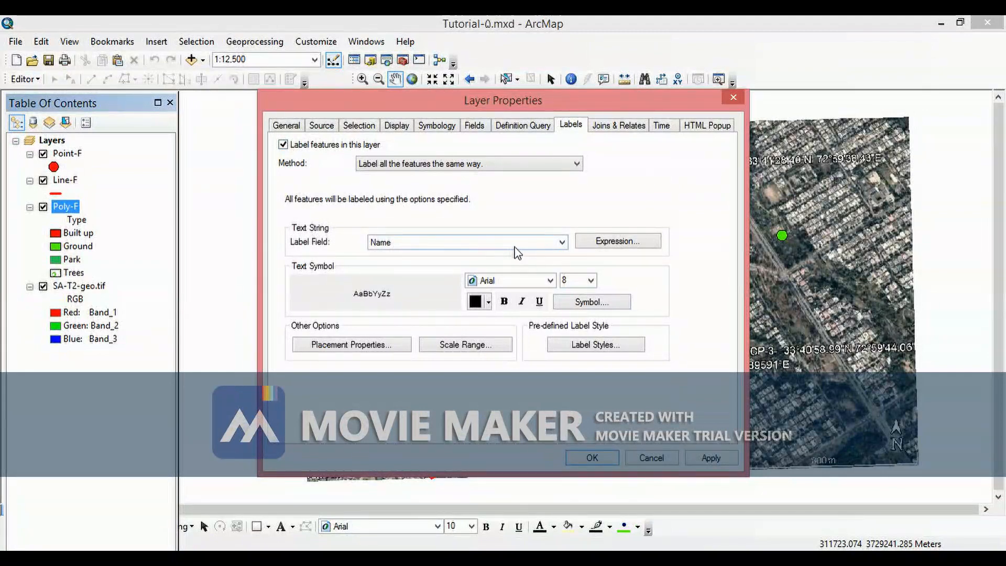
click(563, 244)
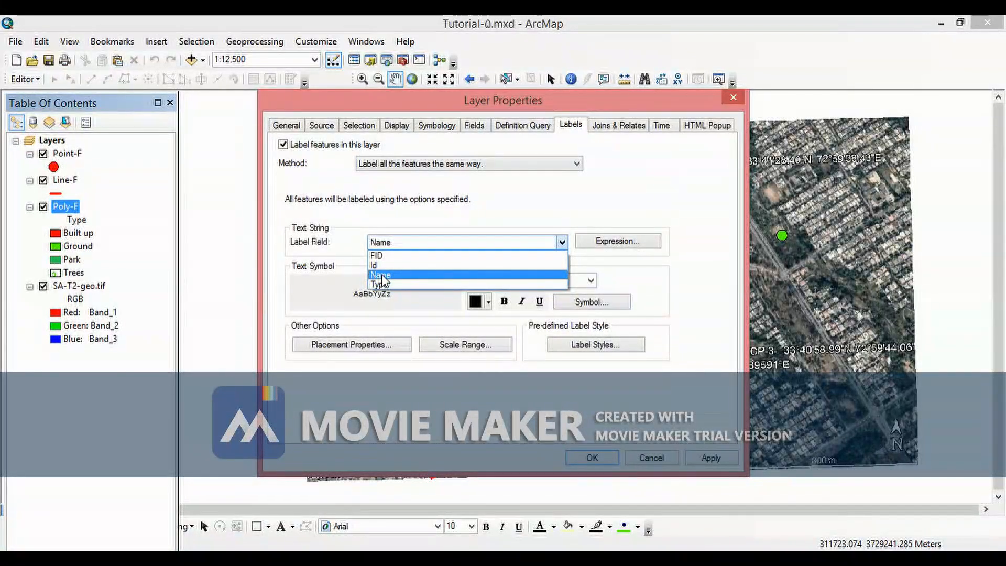
click(381, 276)
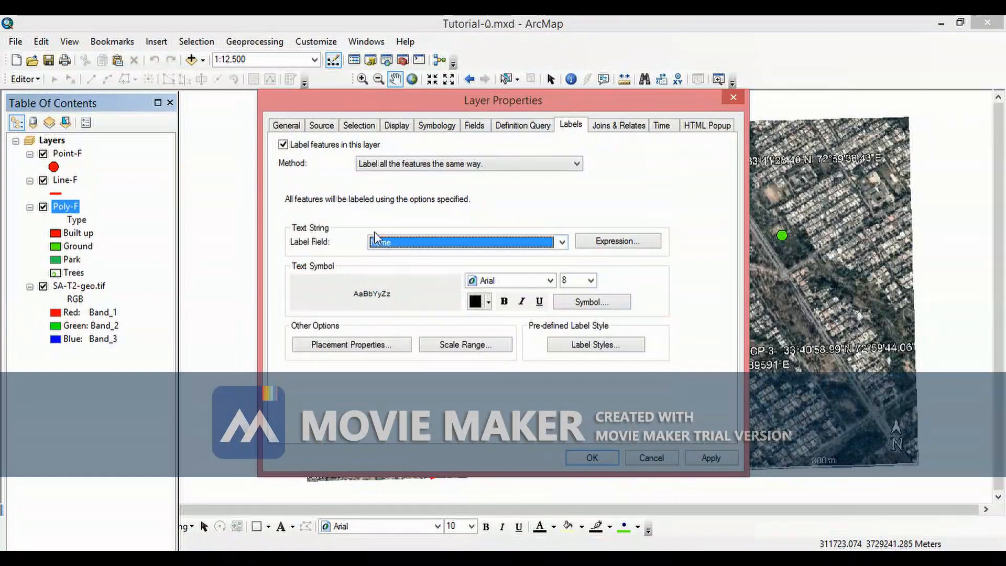
click(591, 280)
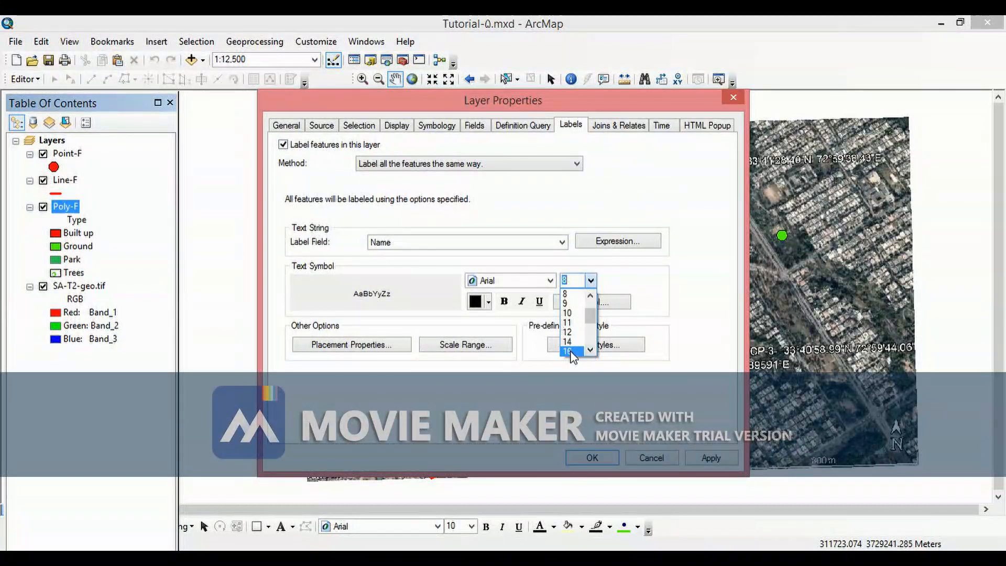
click(569, 351)
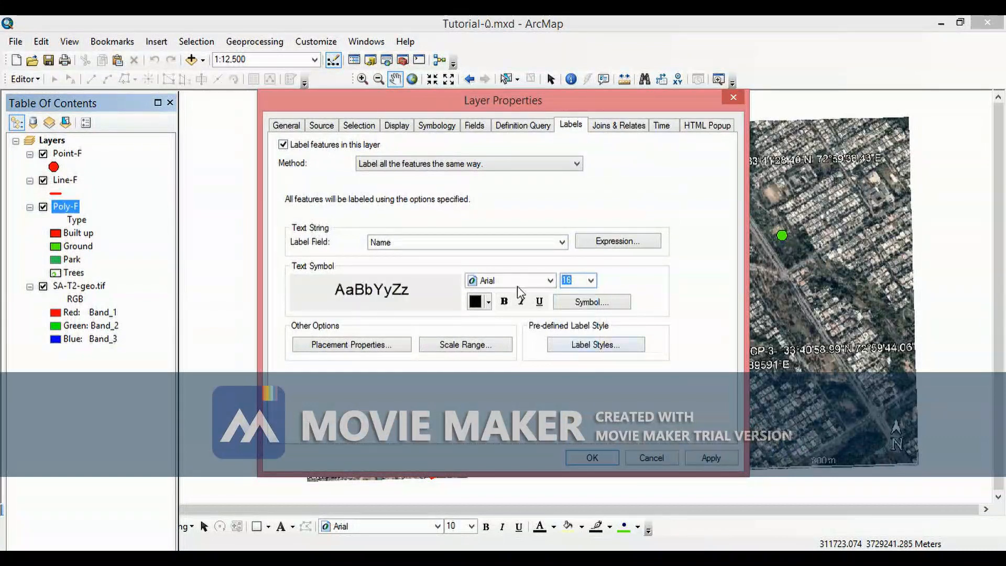
click(549, 280)
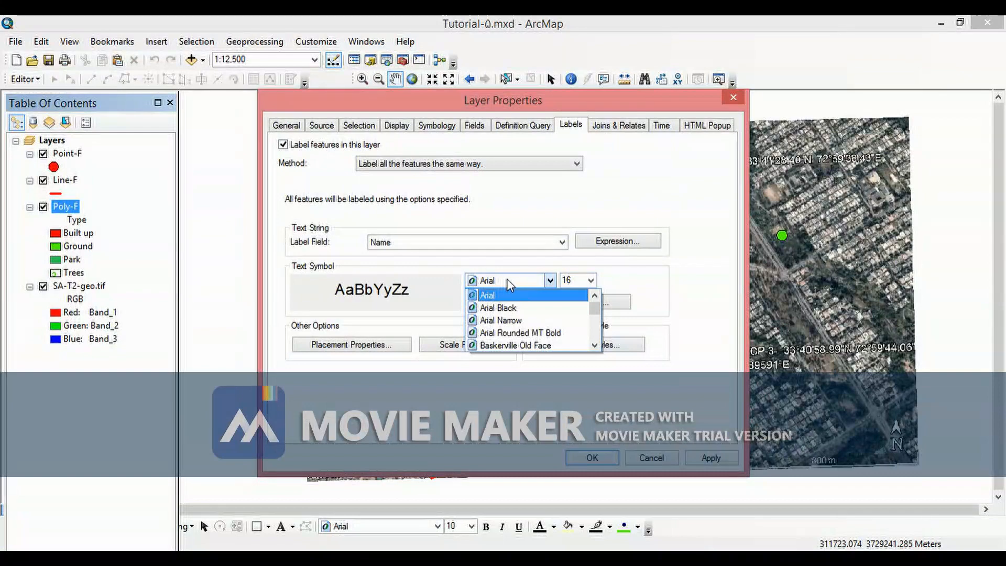
click(492, 295)
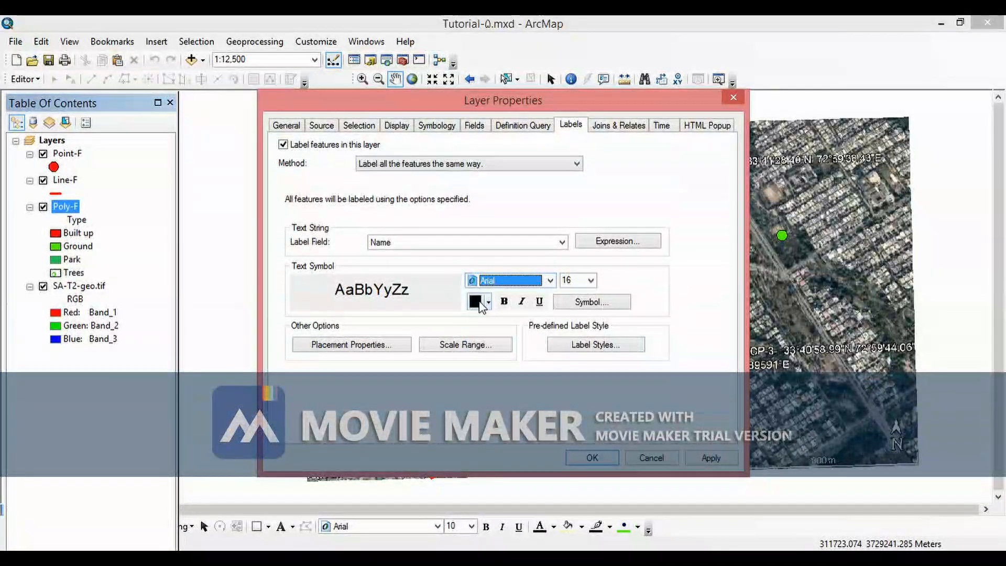
click(488, 305)
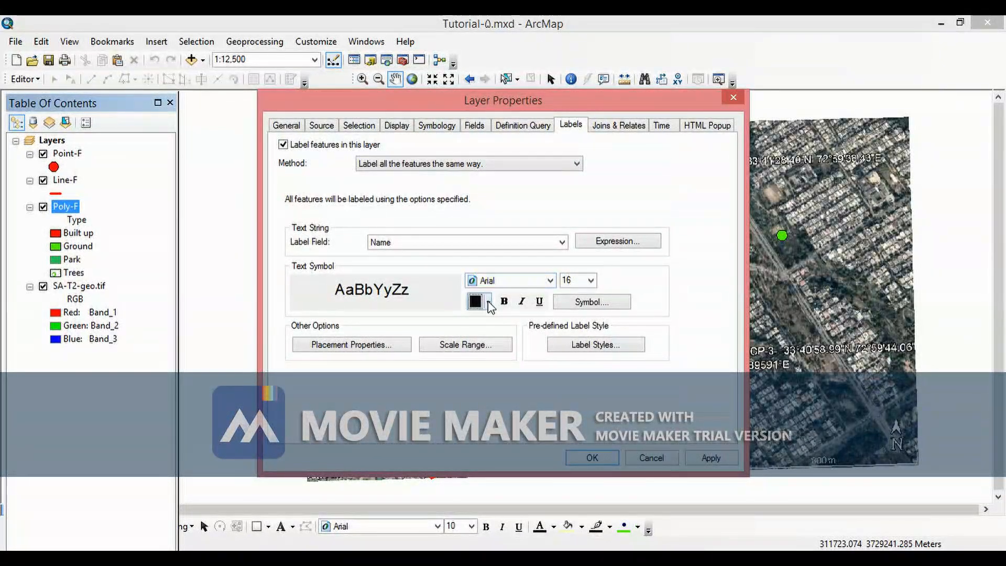
click(489, 306)
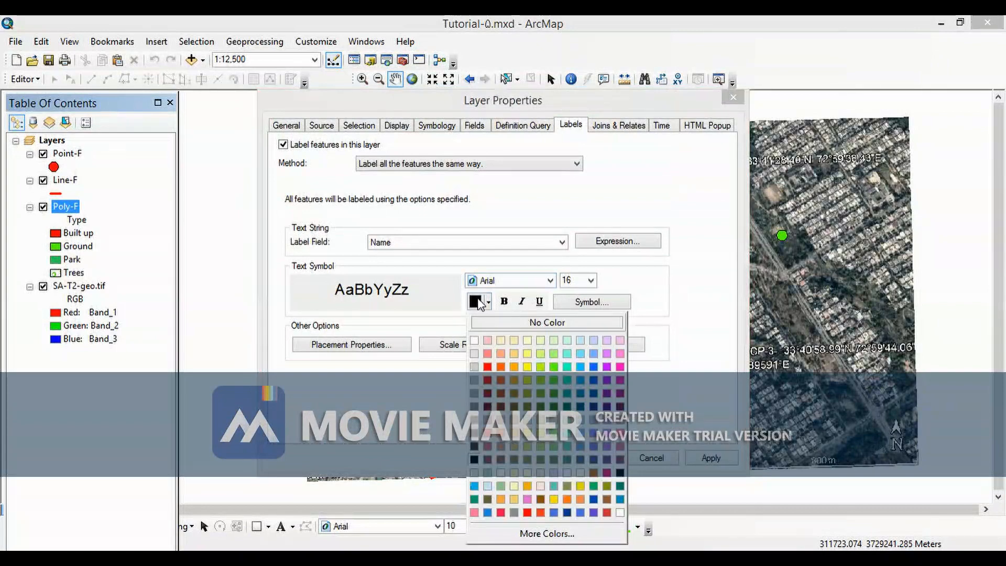
click(597, 291)
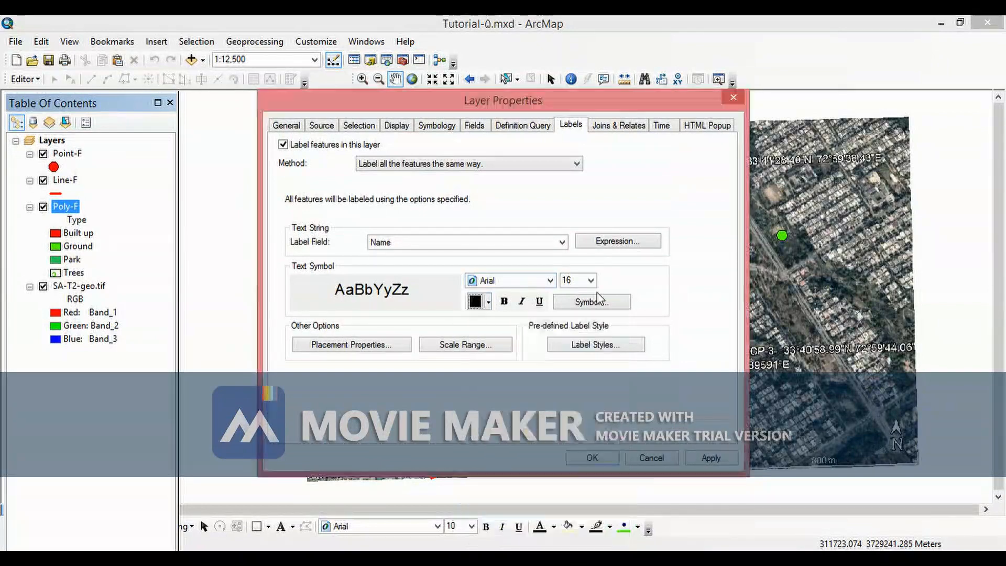
click(715, 458)
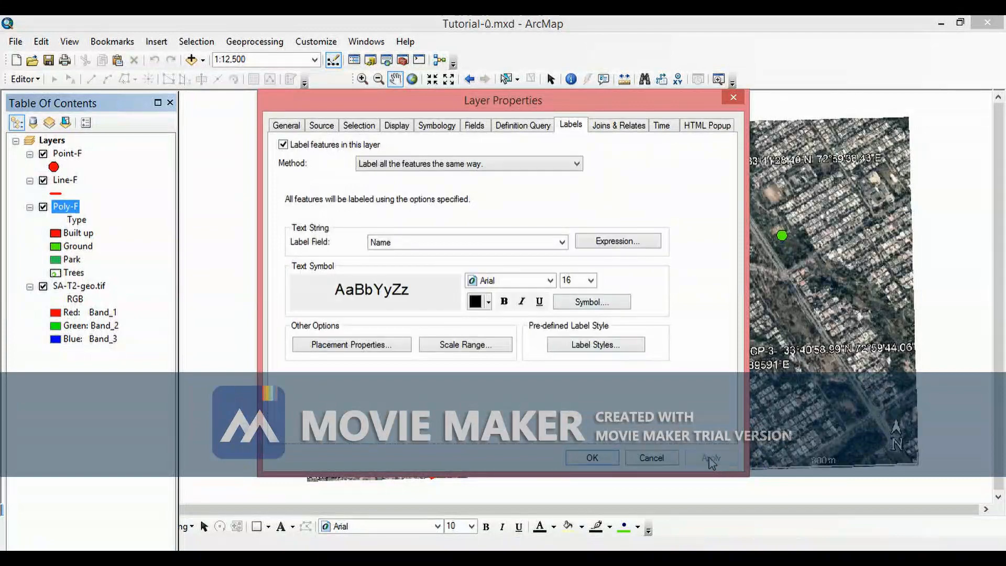
click(592, 457)
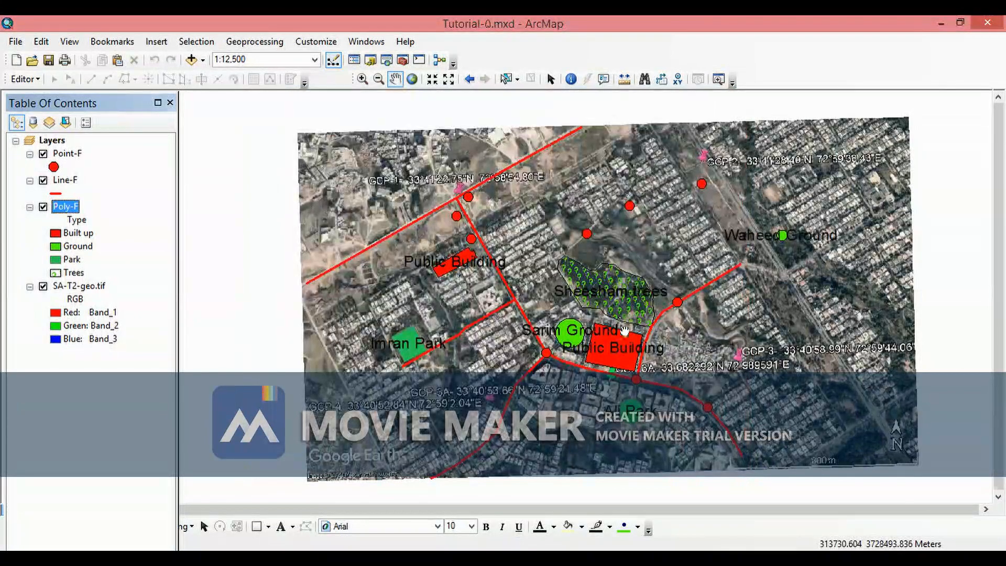
- Zoom and pan around the map to inspect the new polygon labels over the image
scroll(548, 346, down, 1)
scroll(418, 362, down, 2)
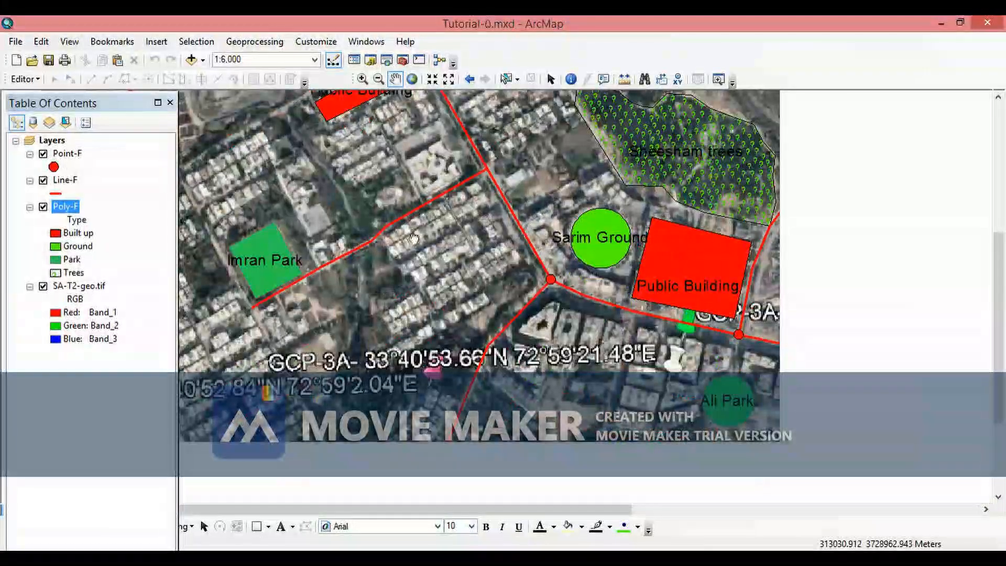
drag(422, 298, 430, 298)
drag(600, 275, 600, 404)
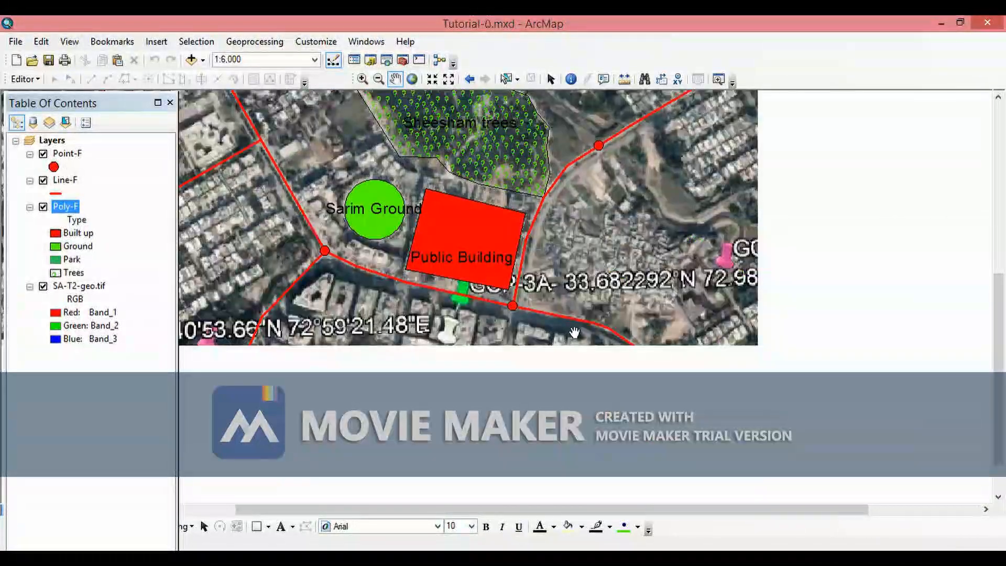
scroll(557, 337, up, 2)
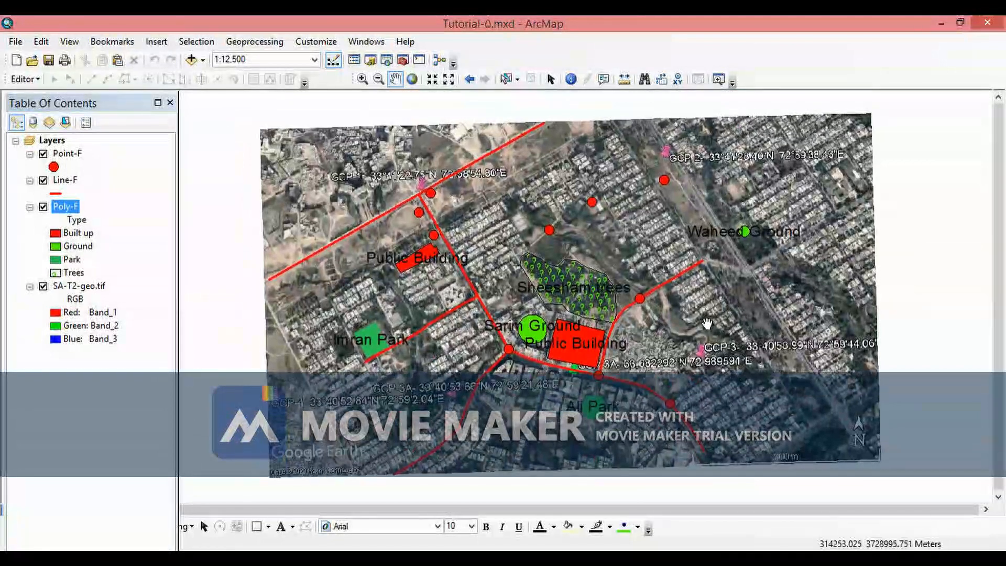
drag(692, 317, 716, 290)
drag(722, 346, 694, 363)
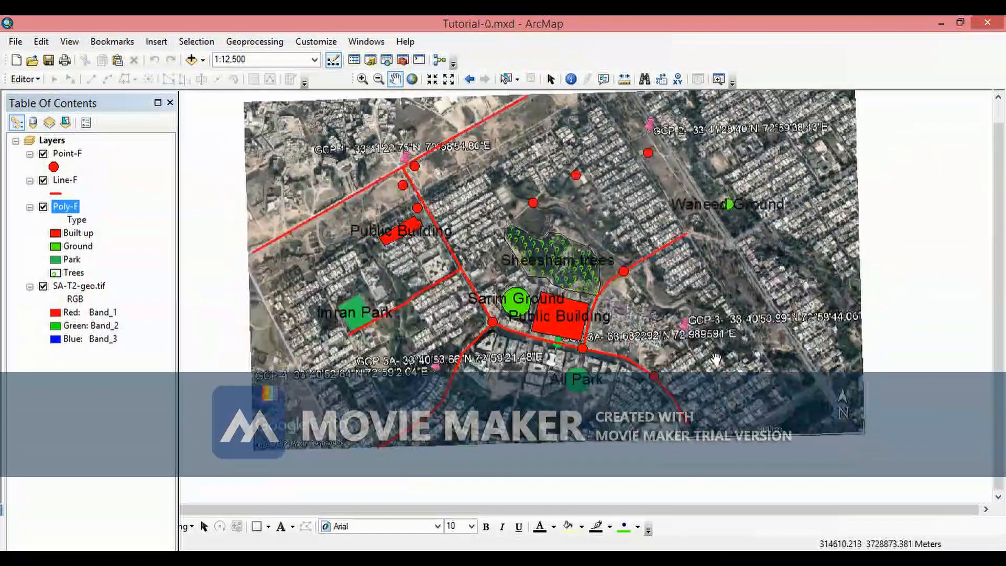
mouse_move(769, 328)
mouse_down()
mouse_move(722, 333)
mouse_move(787, 325)
mouse_up()
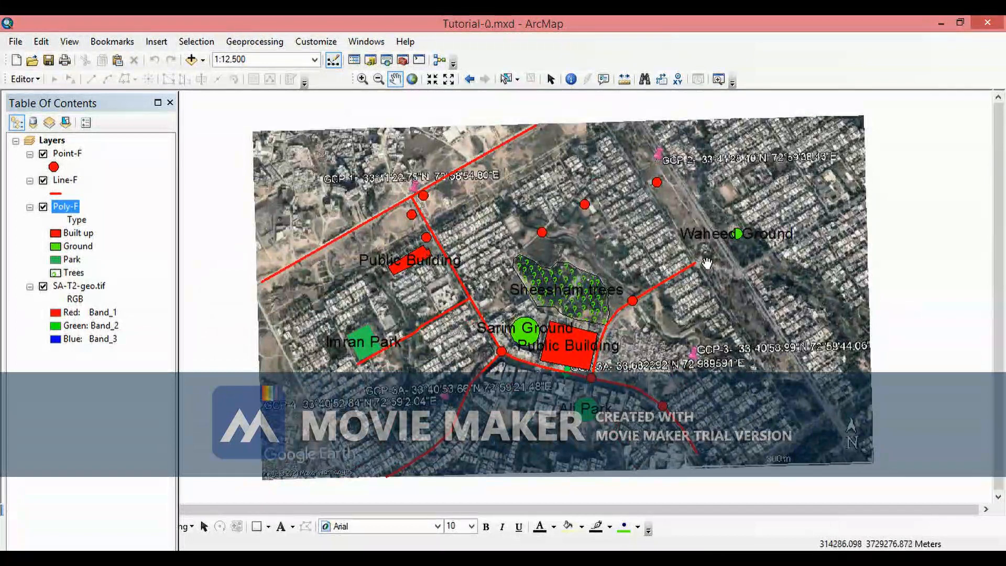
mouse_move(540, 289)
mouse_down()
mouse_move(523, 271)
mouse_move(520, 284)
mouse_up()
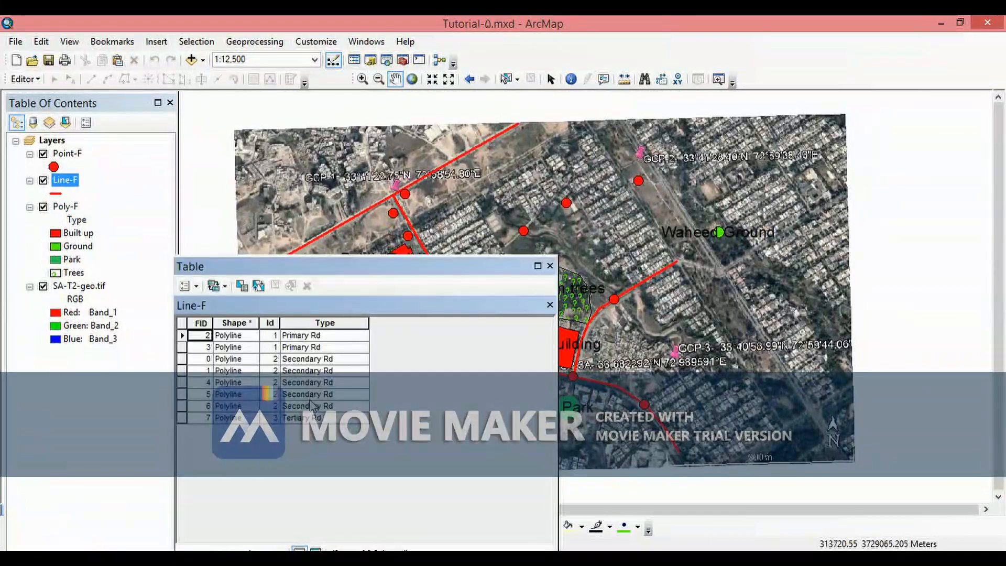
- Close the Line-F attribute table and label the Line-F features by their Id field in 10-point text
click(550, 265)
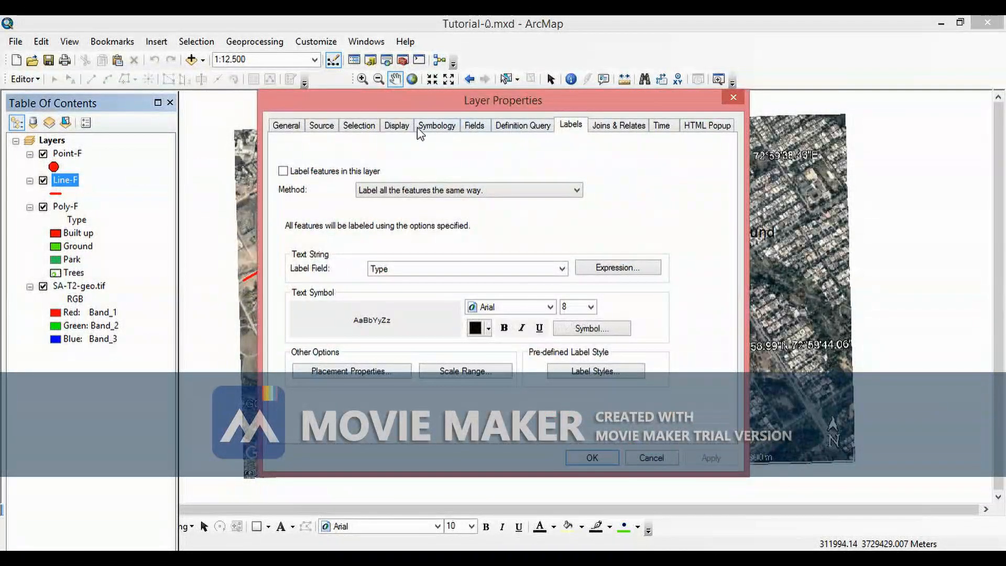
click(562, 269)
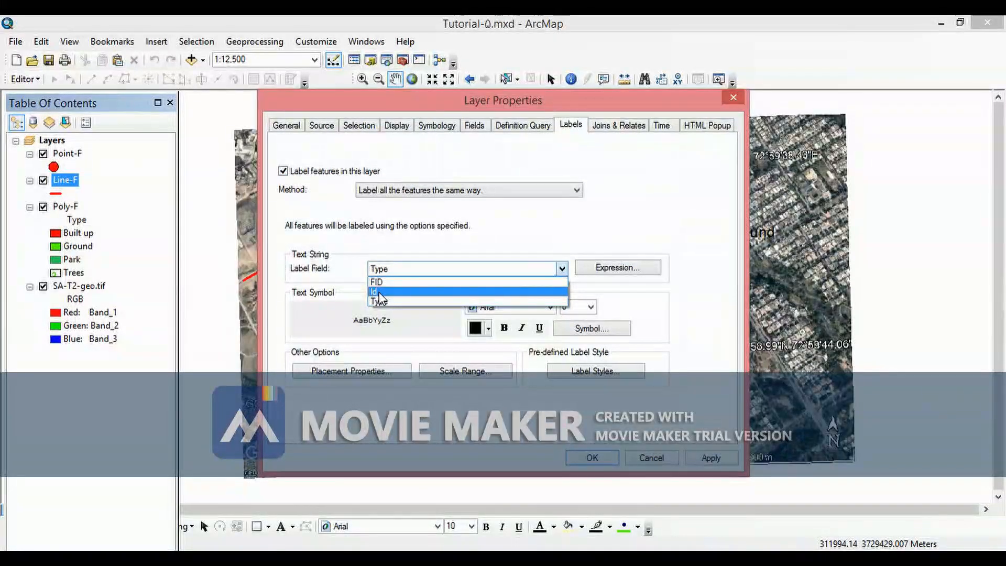
click(380, 293)
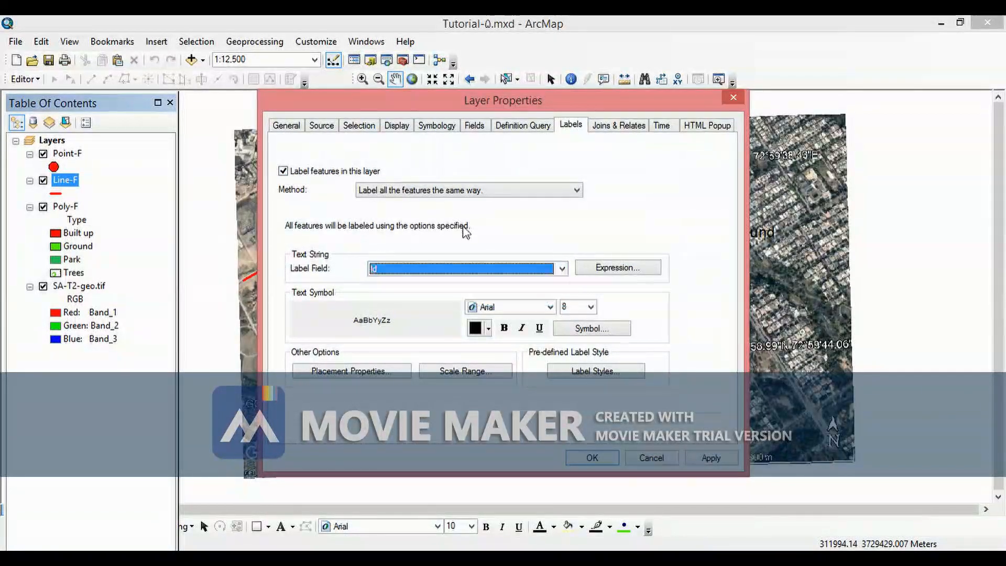
click(591, 307)
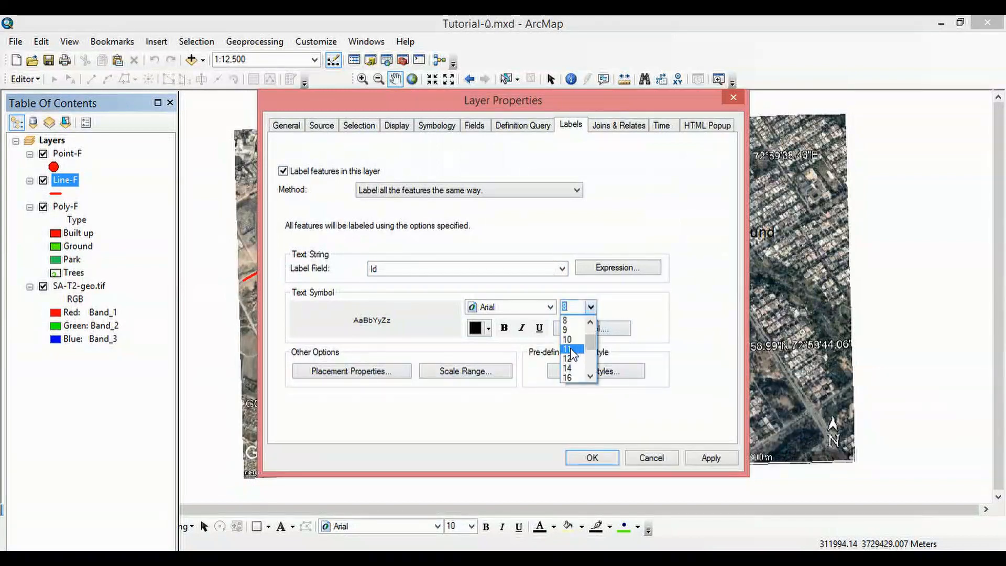
click(572, 340)
click(711, 458)
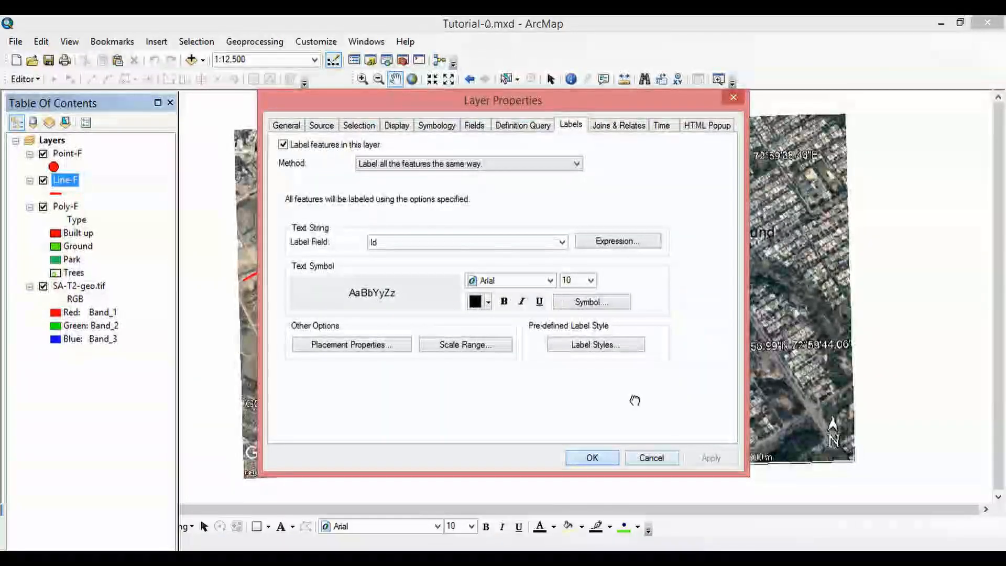
- Zoom and pan around the map to inspect the Id labels along the roads
scroll(527, 286, down, 1)
scroll(527, 287, down, 2)
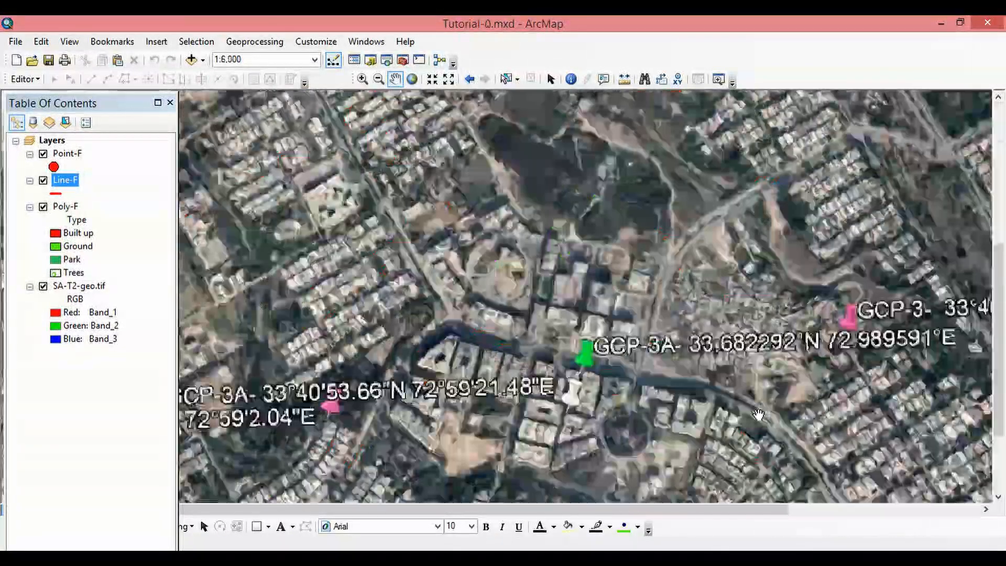
drag(812, 427, 690, 347)
drag(256, 213, 505, 386)
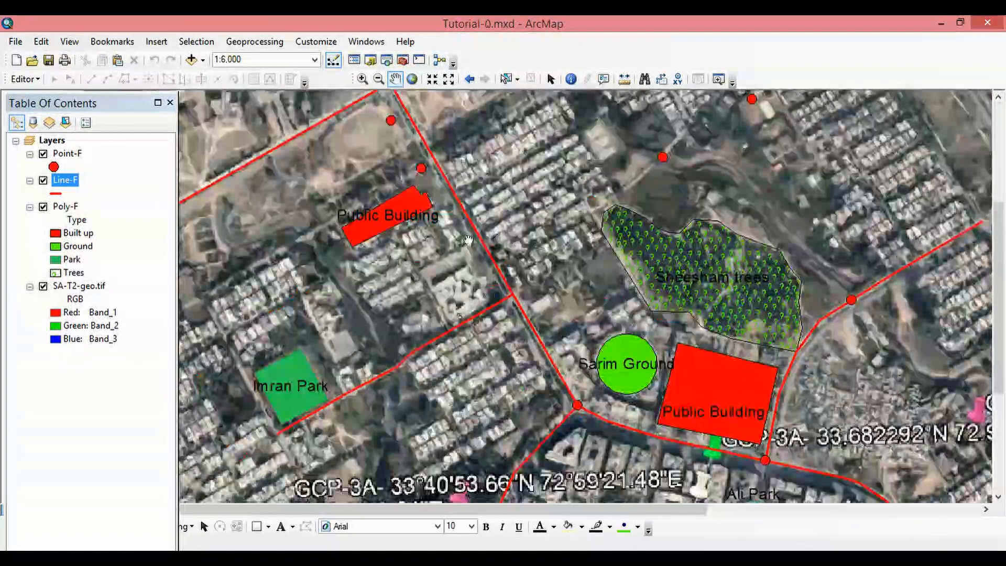
drag(545, 152, 603, 428)
drag(422, 416, 594, 289)
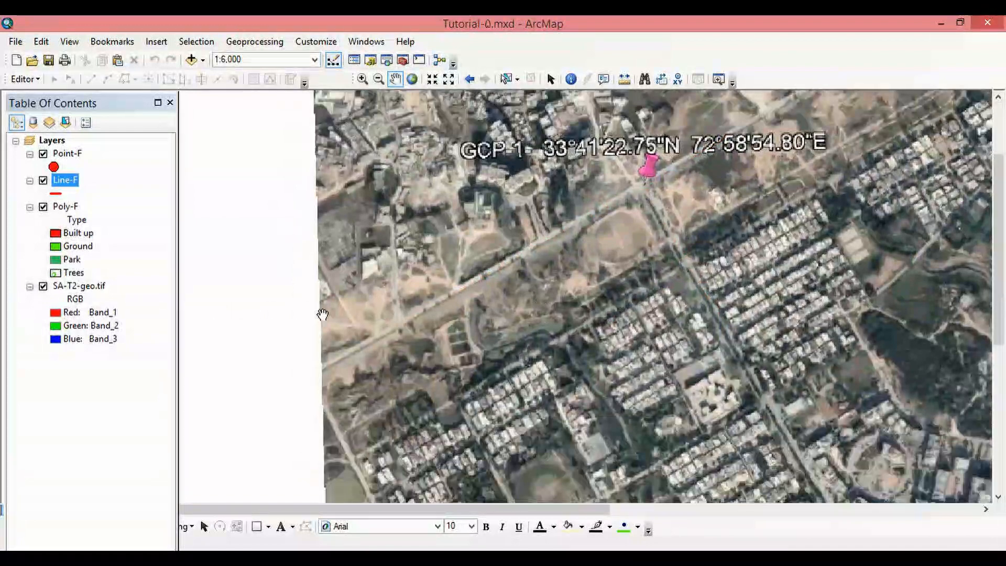
drag(449, 290, 376, 318)
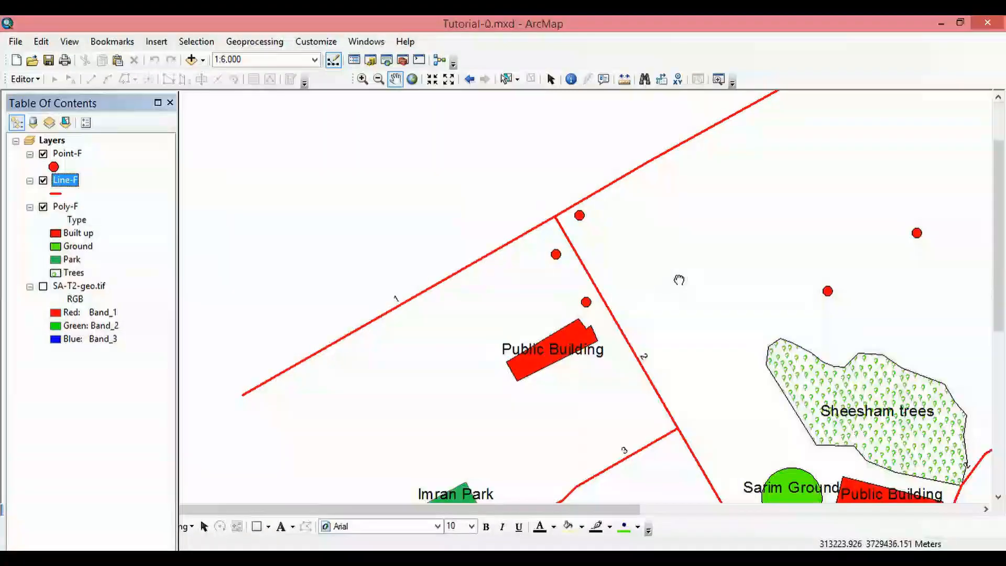
drag(665, 414, 554, 331)
drag(538, 398, 518, 284)
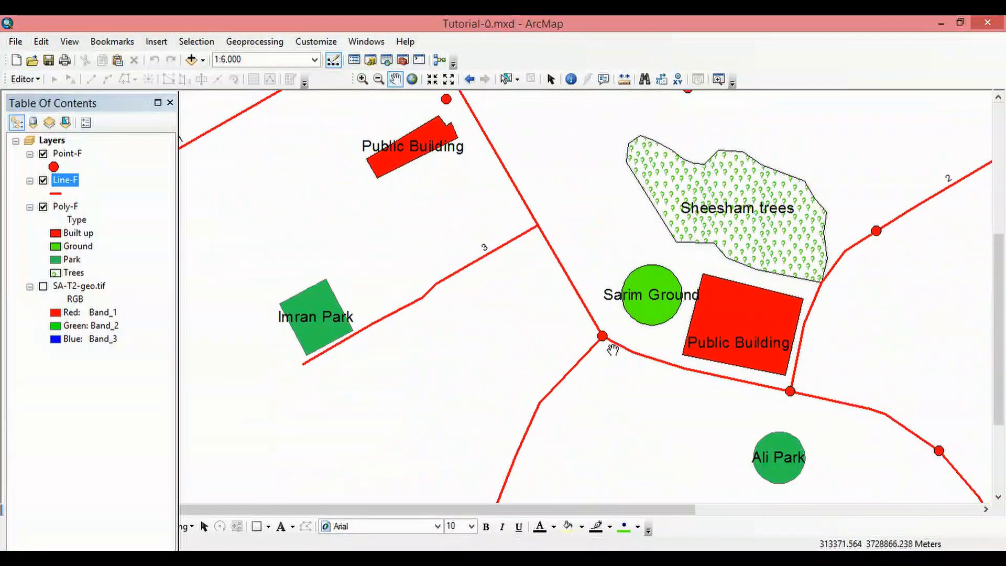
scroll(676, 367, up, 3)
scroll(676, 367, down, 2)
drag(703, 299, 481, 290)
drag(478, 361, 568, 374)
scroll(568, 374, down, 2)
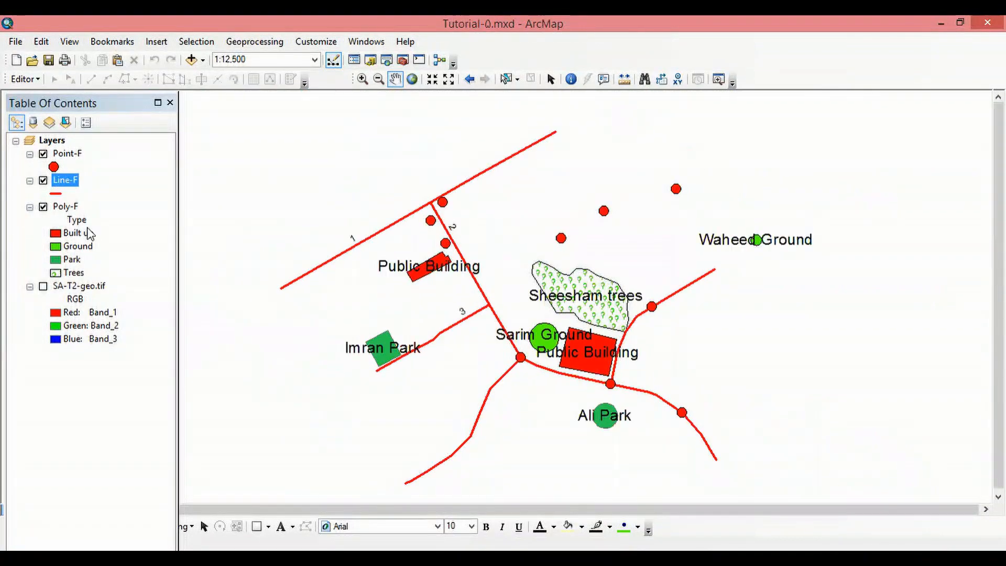
- Symbolize Line-F by unique values of the Type field and add all values
click(124, 484)
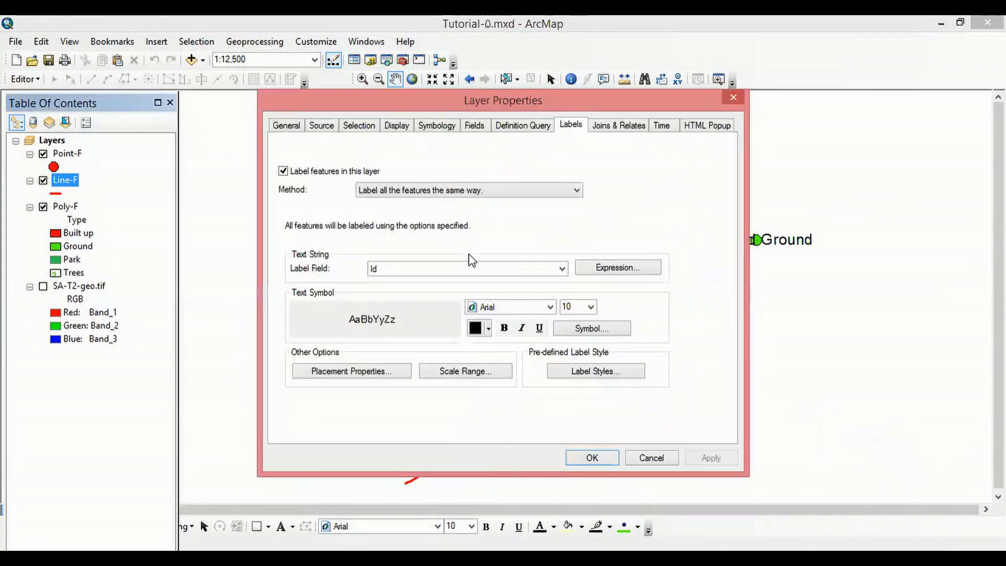
click(426, 129)
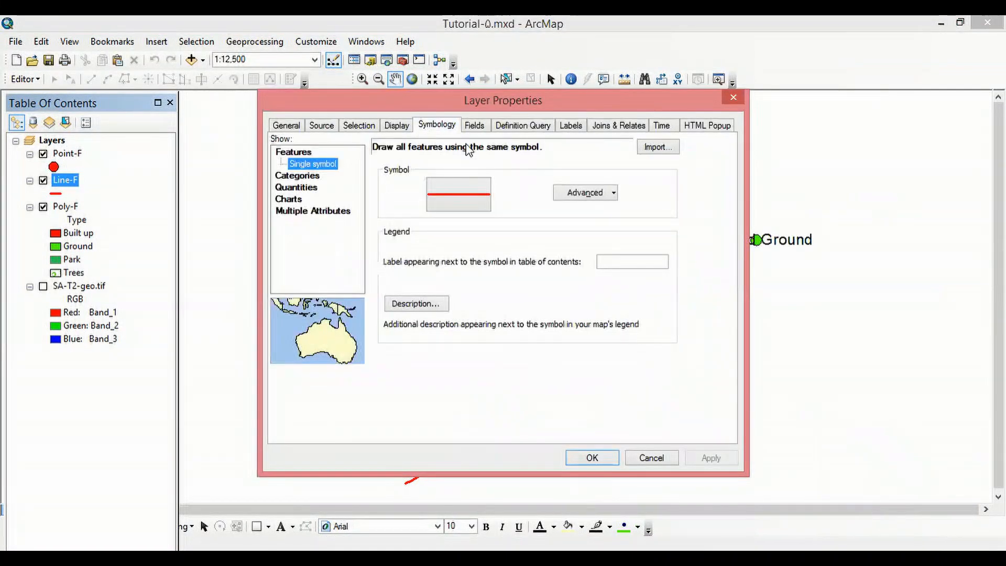
click(307, 178)
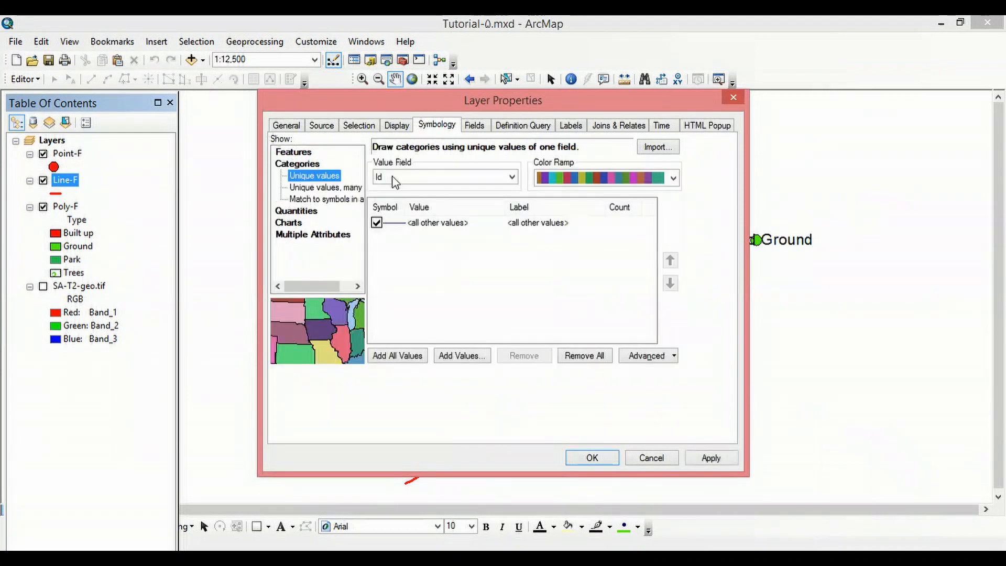
click(512, 177)
click(405, 200)
click(395, 358)
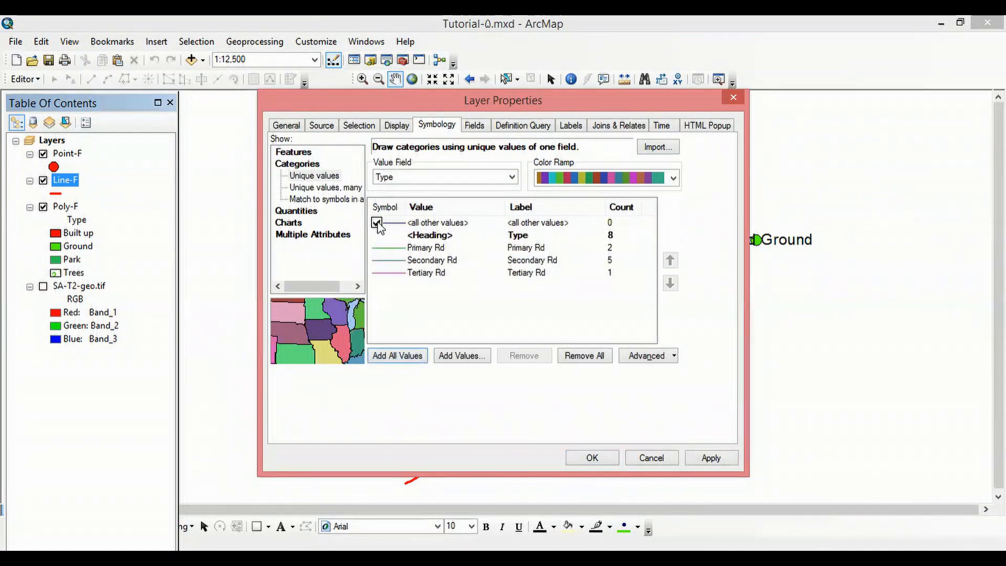
- Switch off the <all other values> class and apply the Line-F unique-value symbology
click(393, 227)
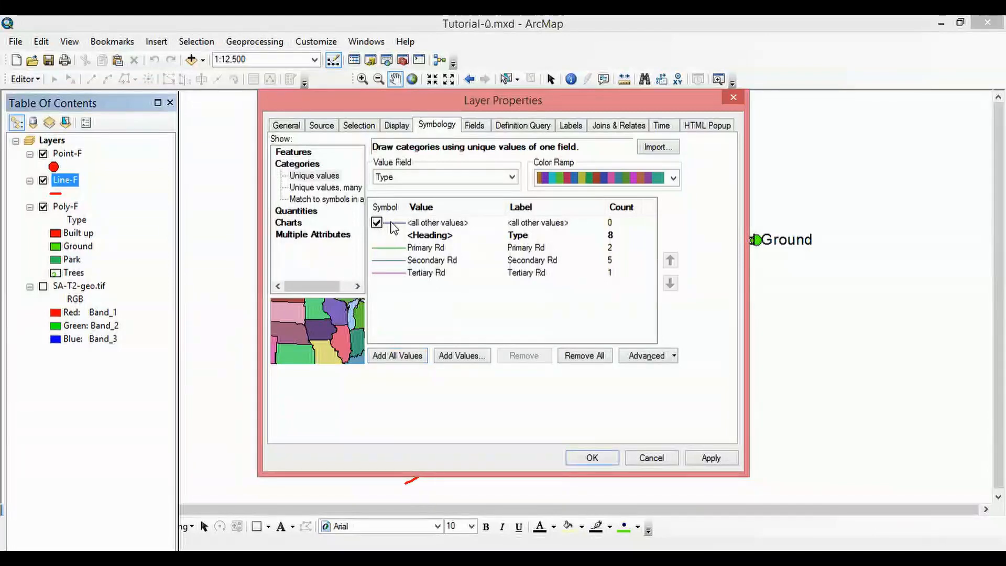
click(377, 223)
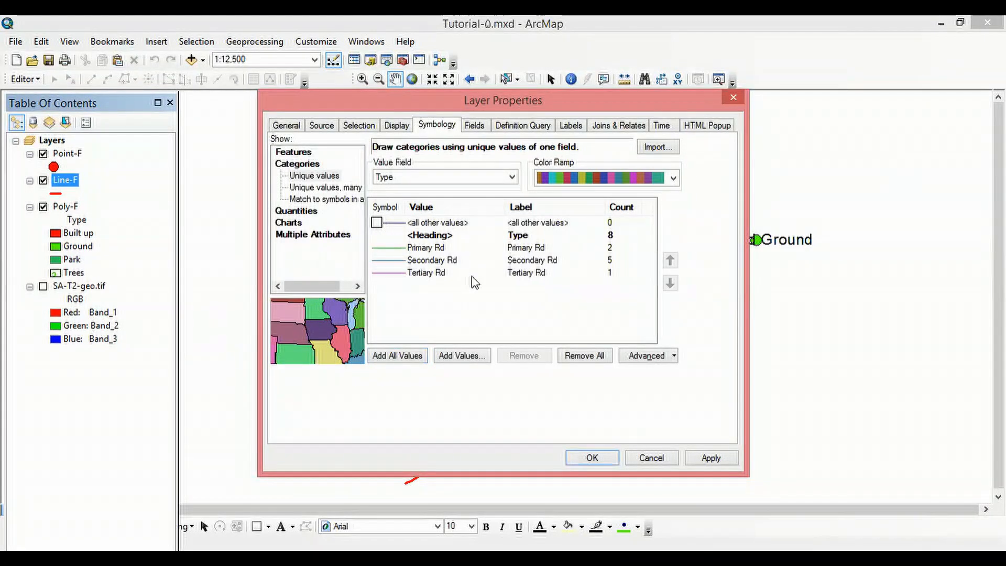
click(700, 460)
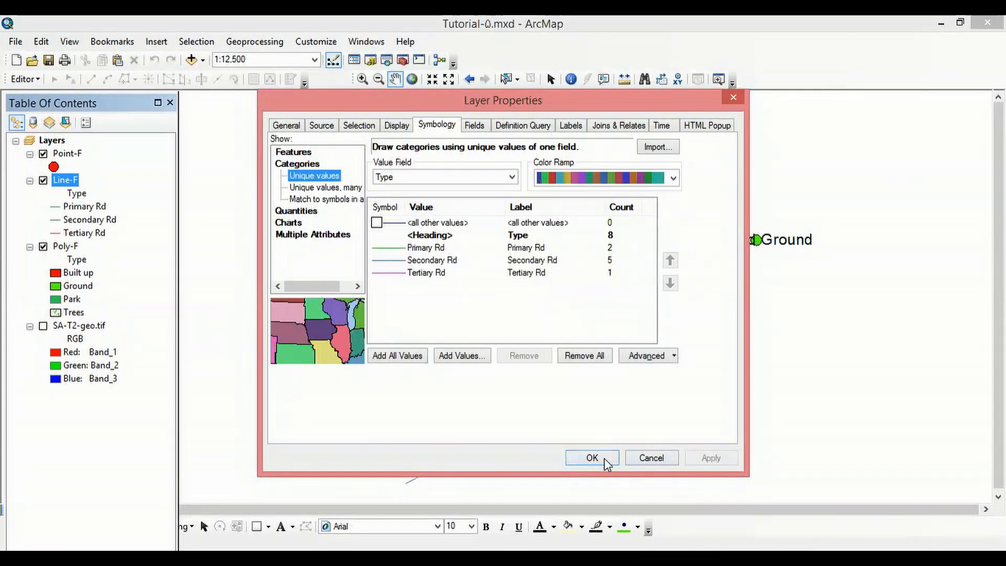
click(607, 464)
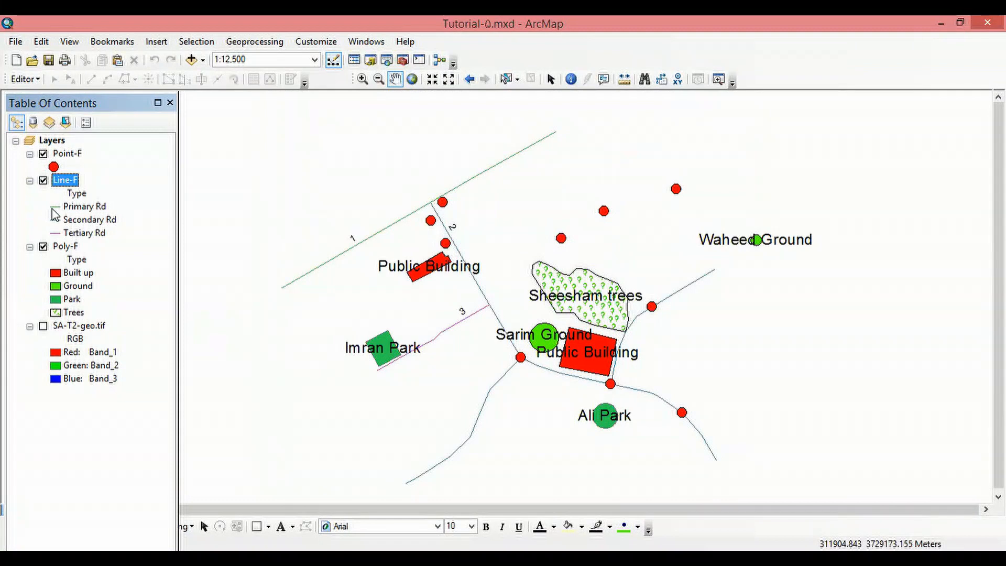
- Change the Primary Rd line symbol to the Highway style with a width of 3
click(56, 208)
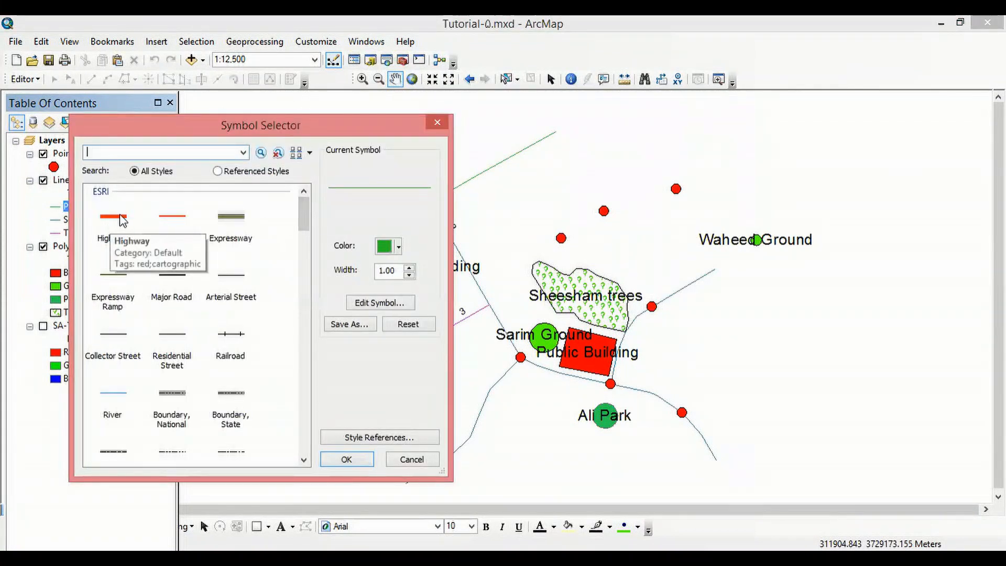
click(115, 214)
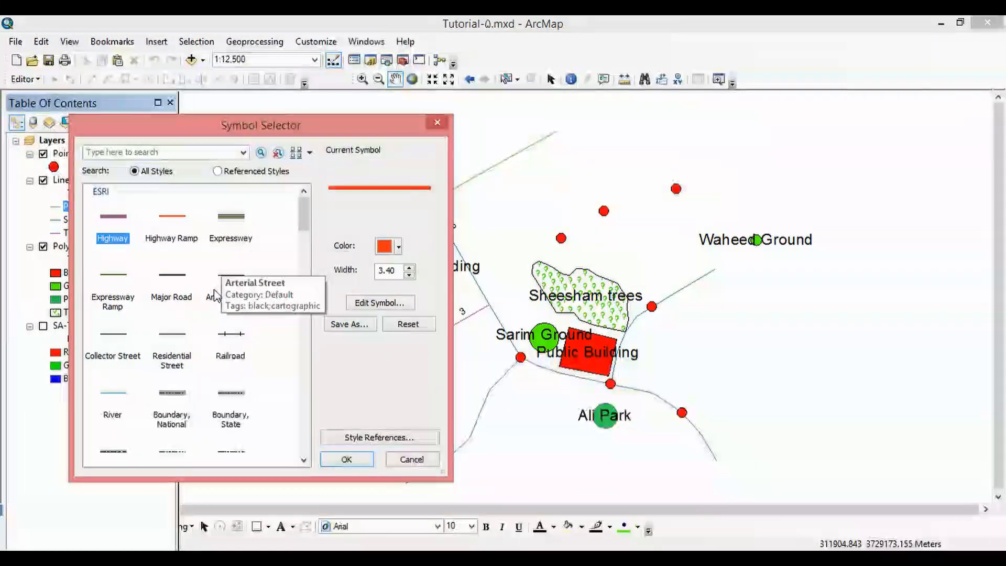
click(410, 276)
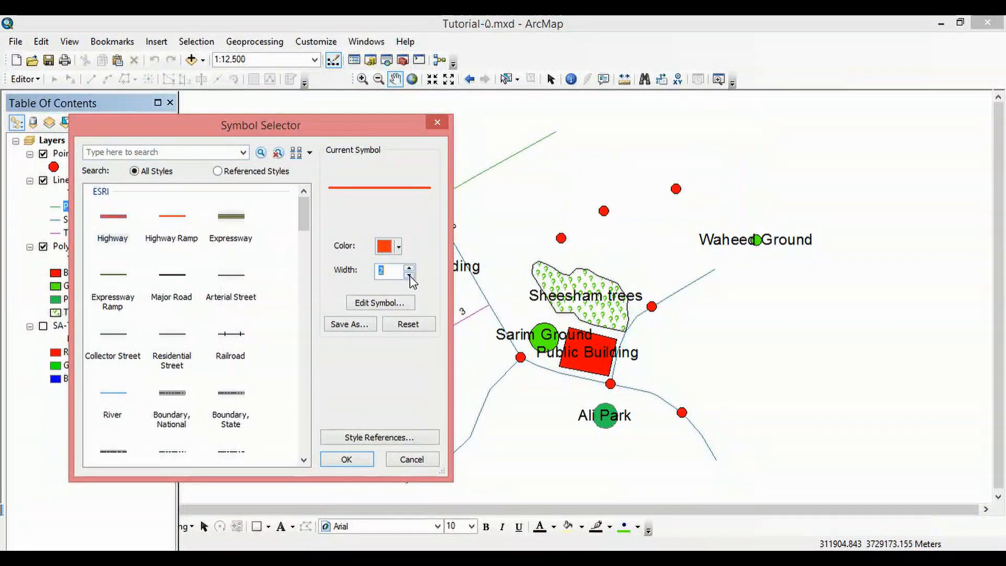
click(345, 461)
- Give the Secondary Rd line symbol a red colour and a wider line
click(55, 221)
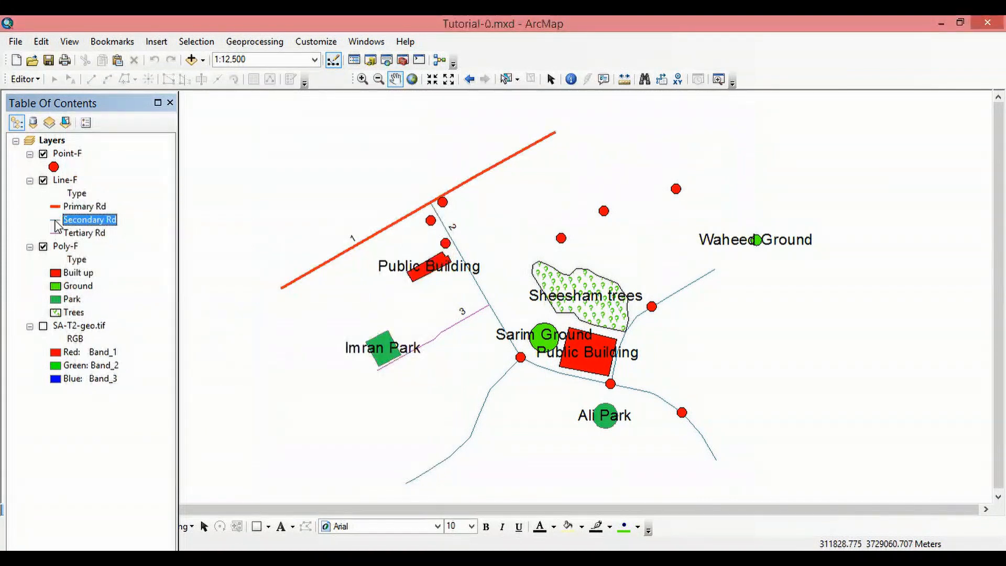
click(398, 247)
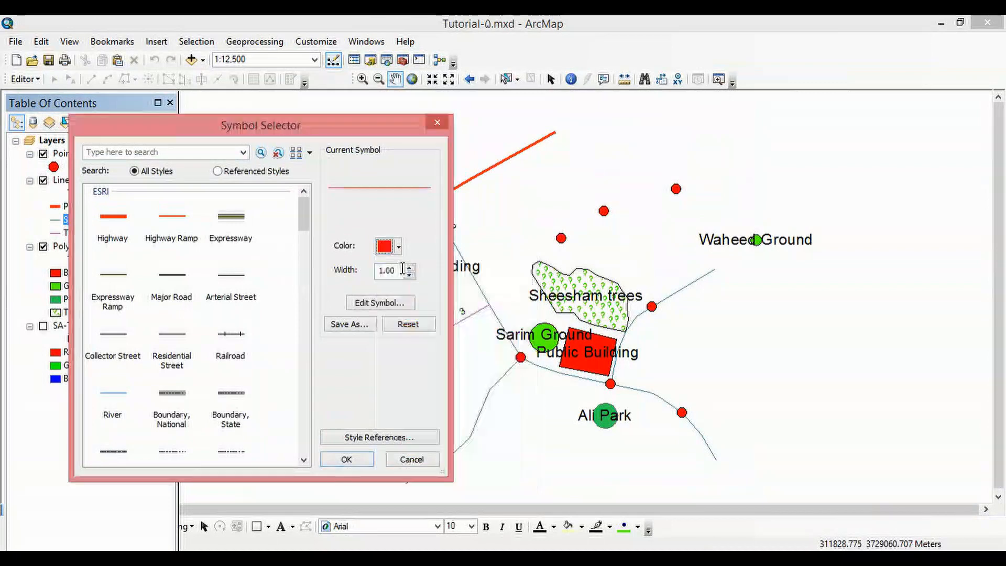
click(410, 266)
click(346, 460)
- Set the Tertiary Rd line symbol colour to red
click(56, 232)
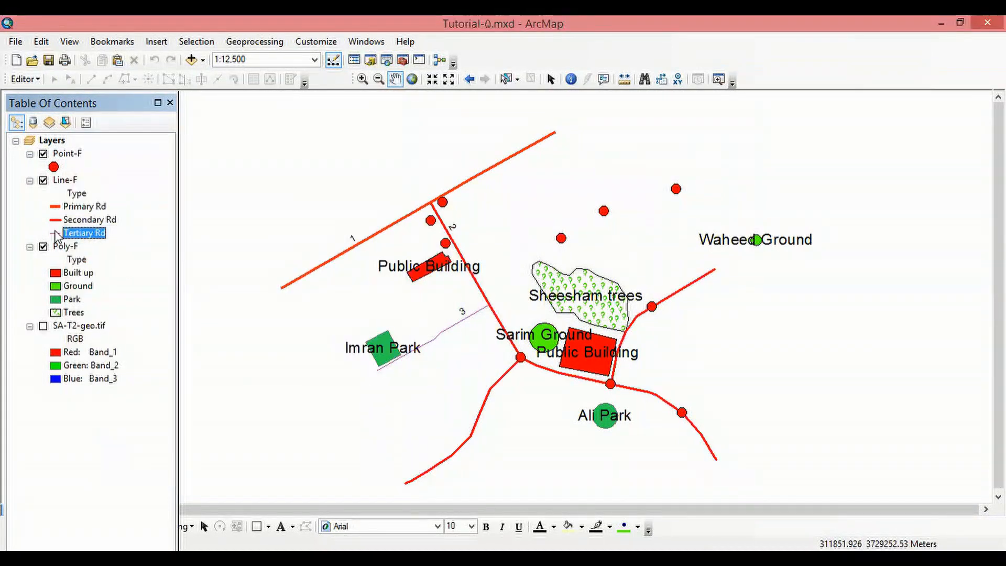
click(55, 232)
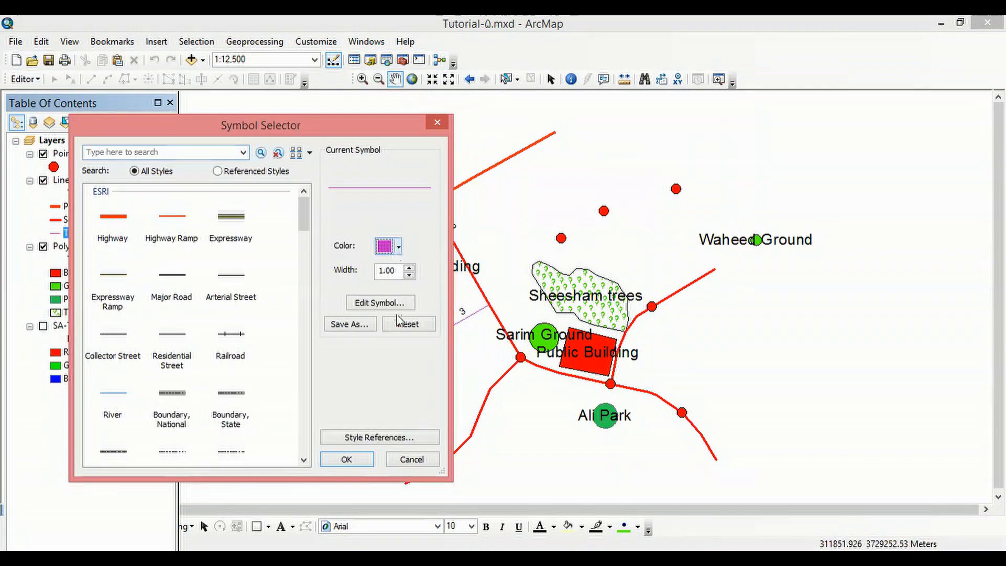
click(398, 248)
click(410, 267)
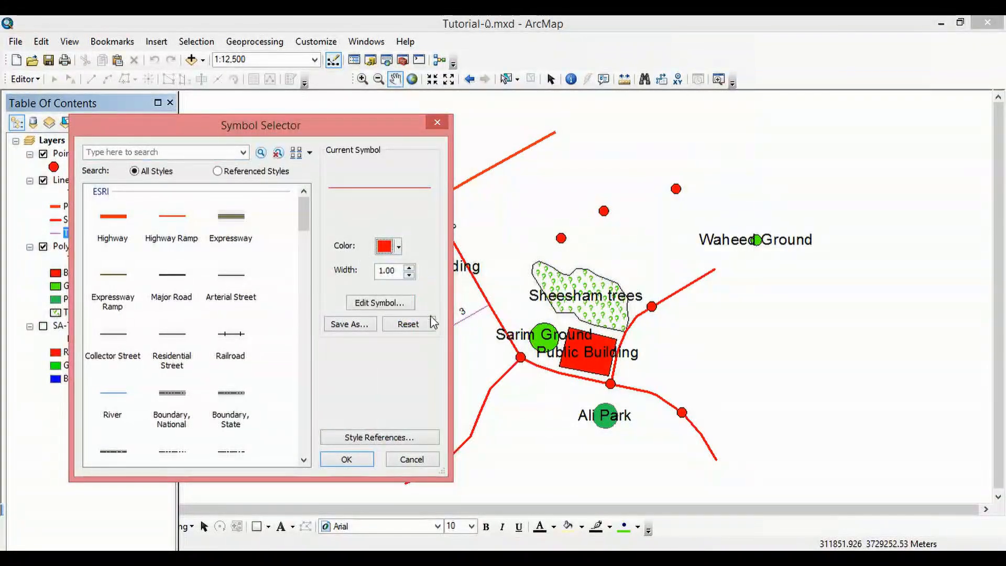
click(350, 461)
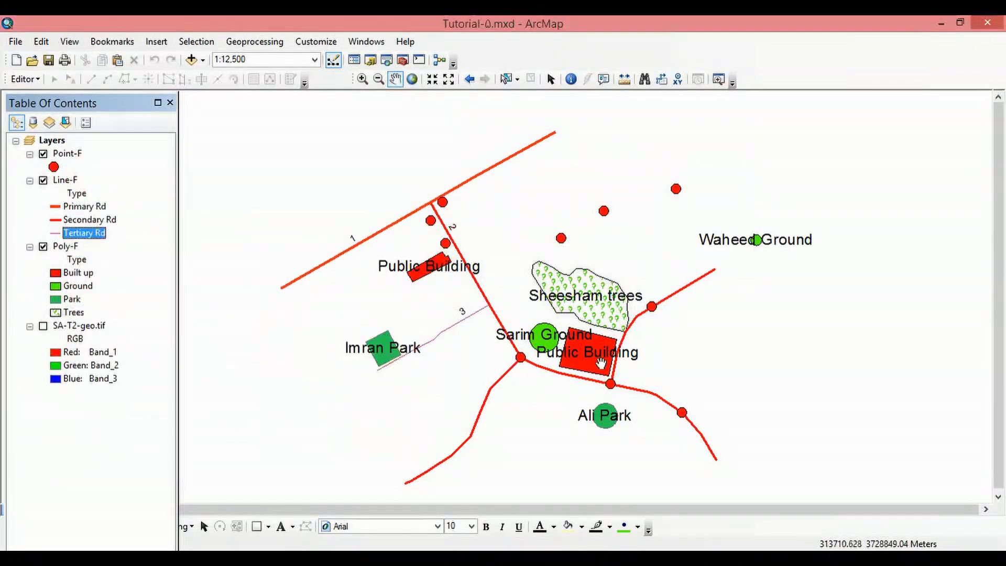
- Zoom and pan around the map to inspect the restyled roads
scroll(542, 400, down, 3)
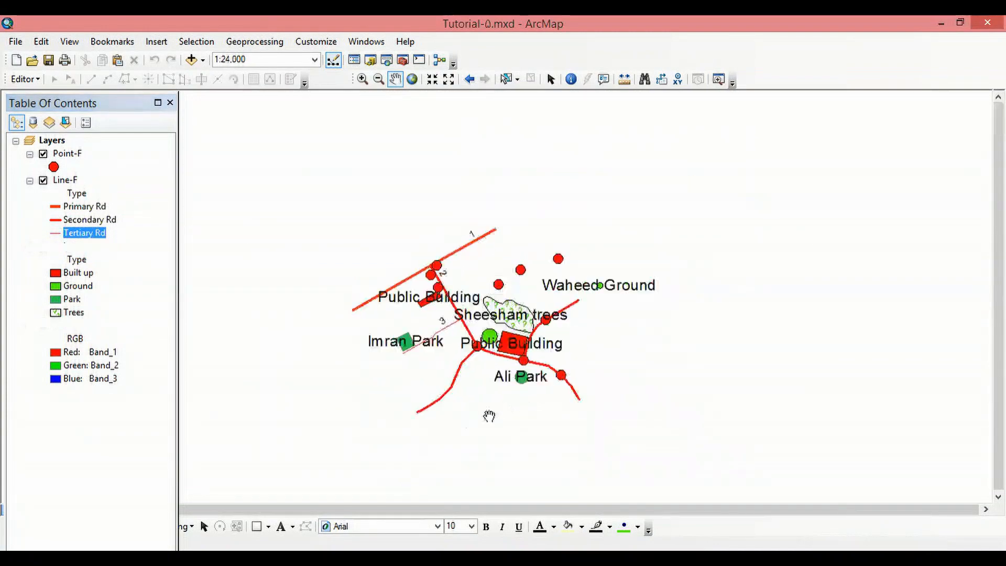
drag(456, 425, 569, 360)
scroll(631, 341, up, 3)
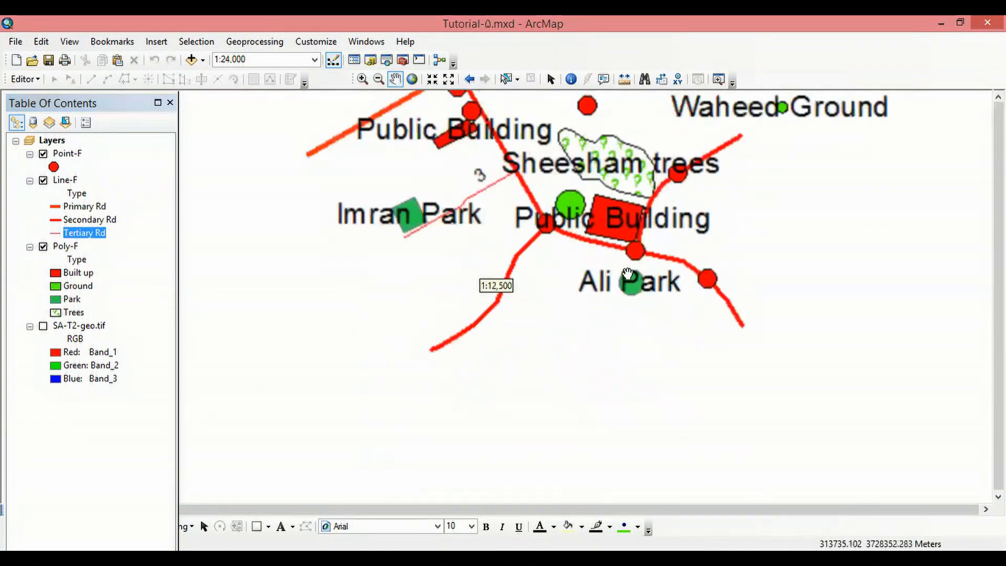
drag(601, 322, 587, 418)
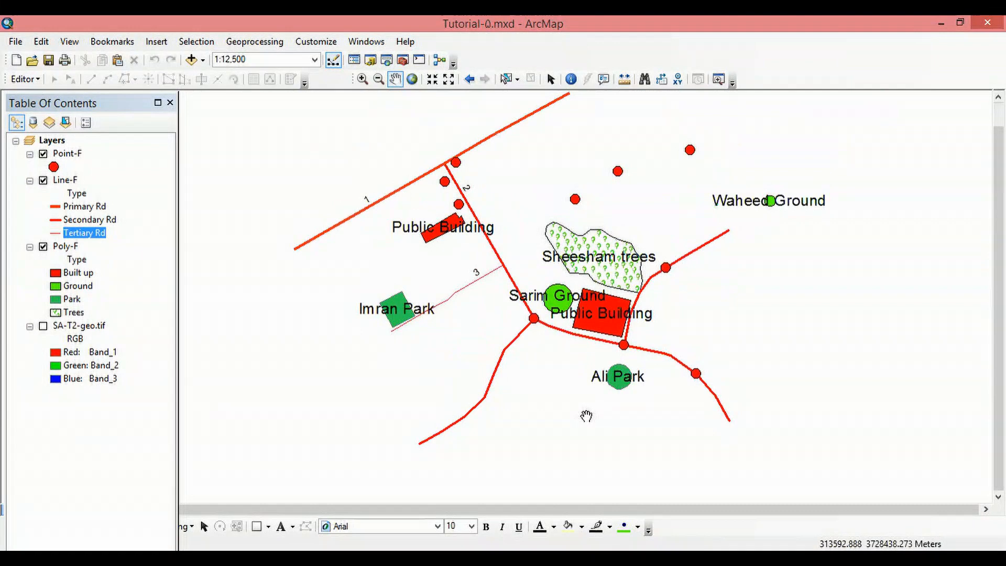
drag(579, 264, 579, 293)
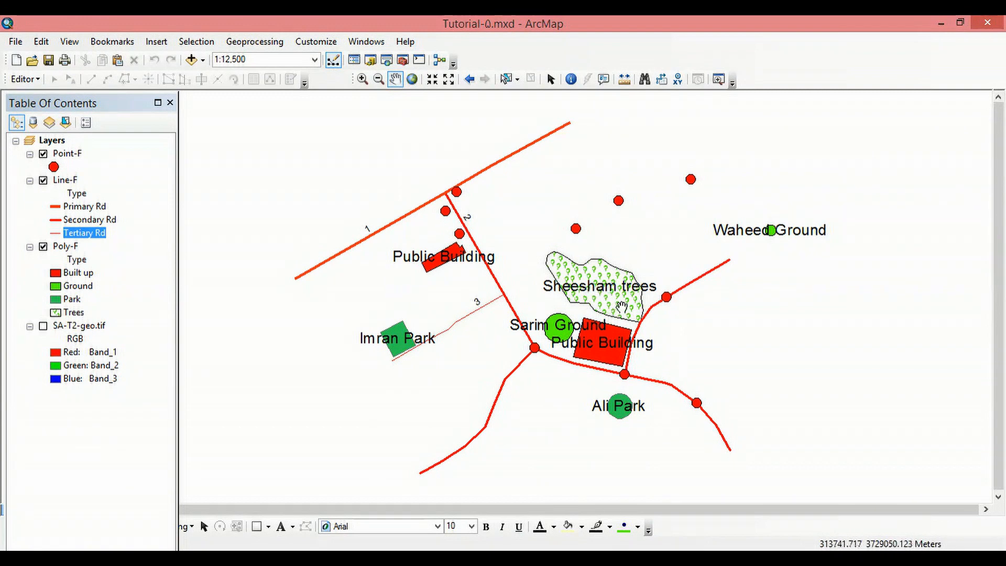
drag(663, 289, 584, 300)
drag(535, 333, 575, 286)
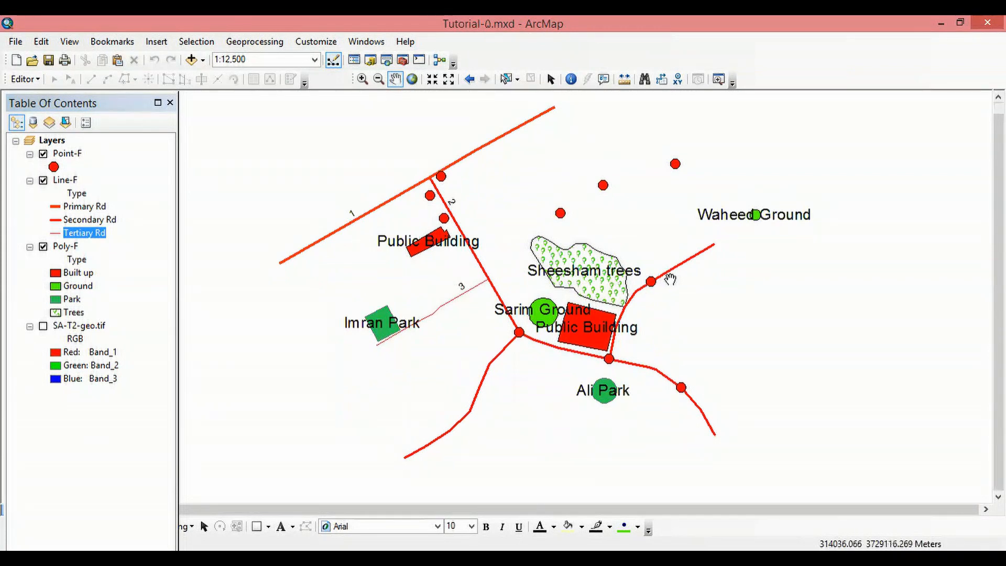
drag(651, 254, 651, 286)
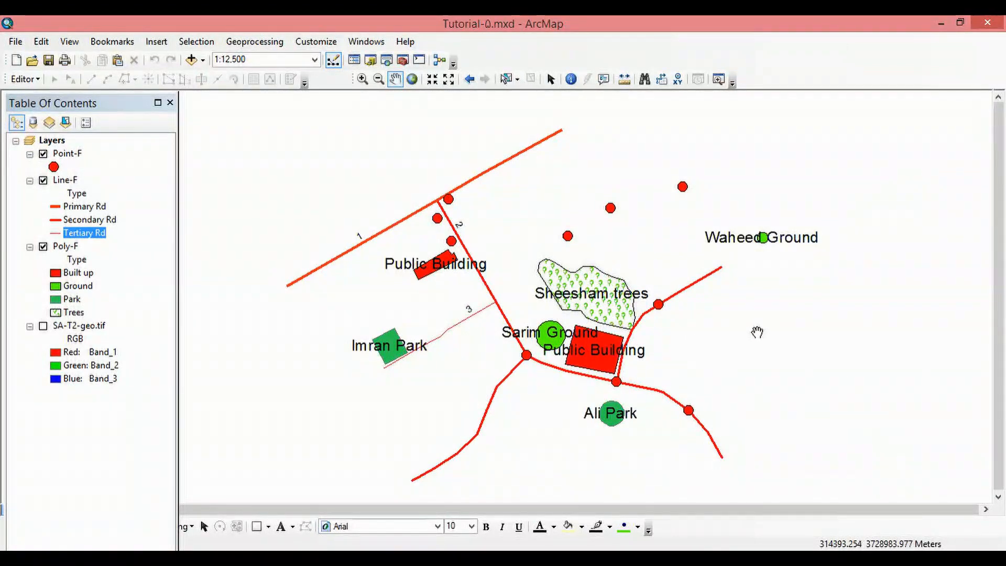
drag(683, 352, 694, 338)
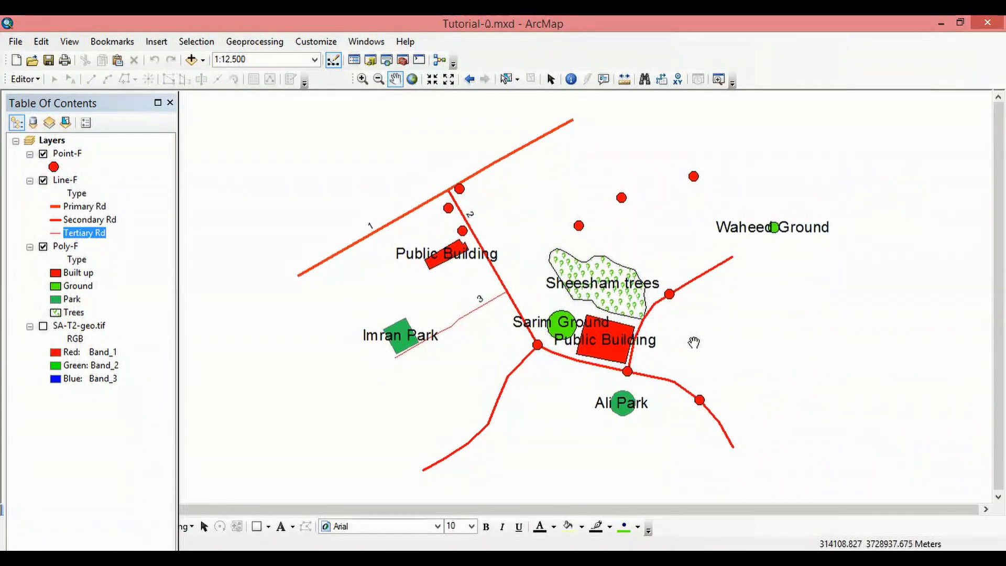